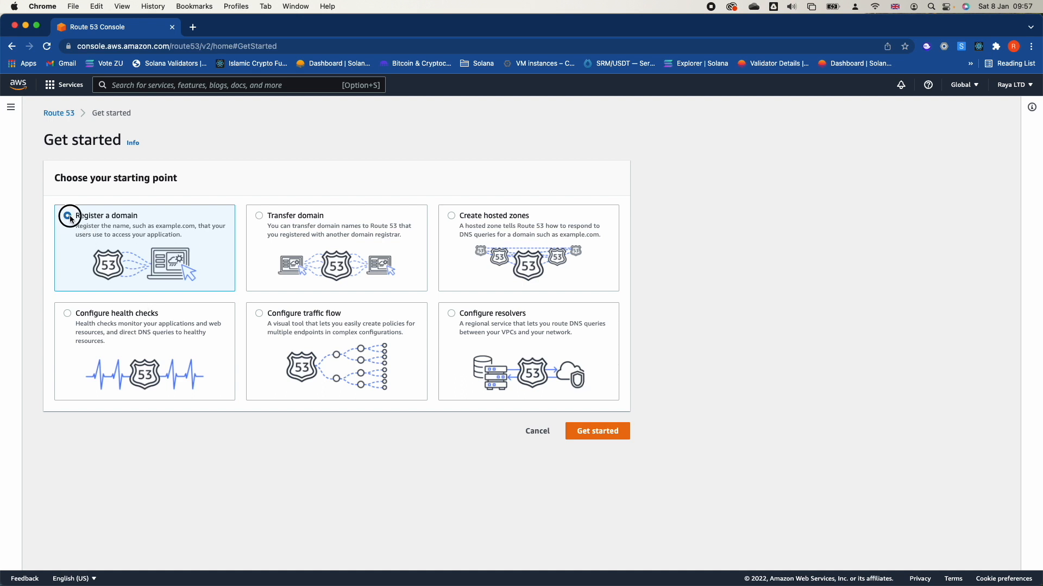
Start registering a domain in Route 53 and choose the .academy extension.
{"action": "left_click", "coordinate": [598, 430]}
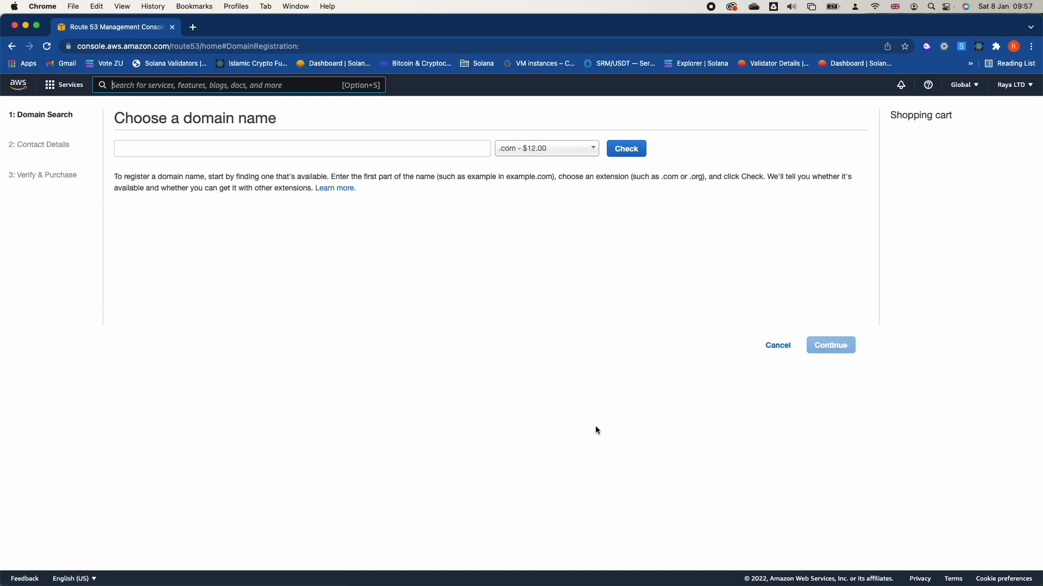
{"action": "left_click", "coordinate": [514, 146]}
{"action": "scroll", "coordinate": [565, 261], "scroll_direction": "down", "scroll_amount": 3}
{"action": "scroll", "coordinate": [565, 259], "scroll_direction": "down", "scroll_amount": 3}
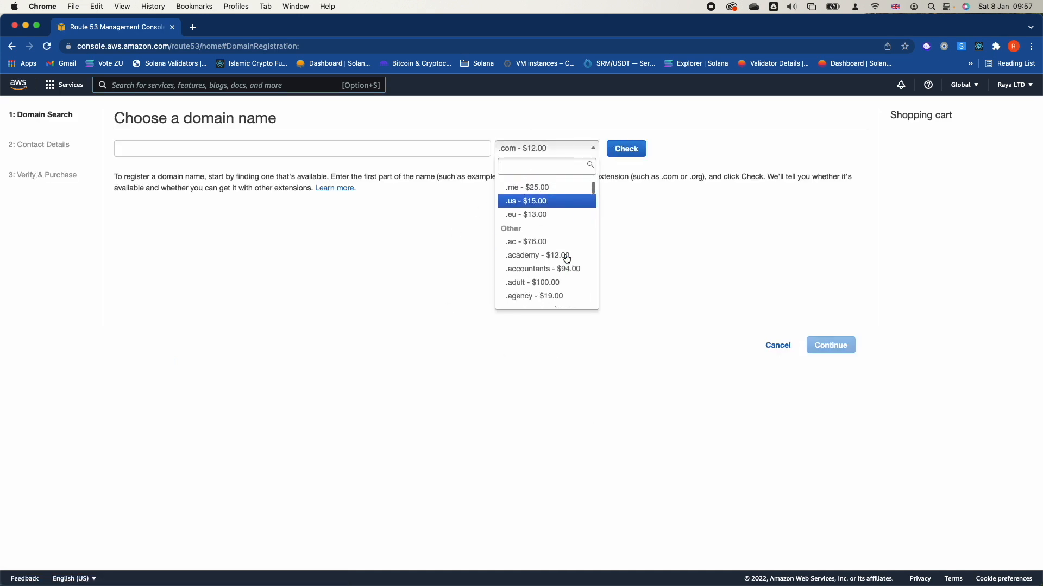
{"action": "scroll", "coordinate": [565, 239], "scroll_direction": "up", "scroll_amount": 3}
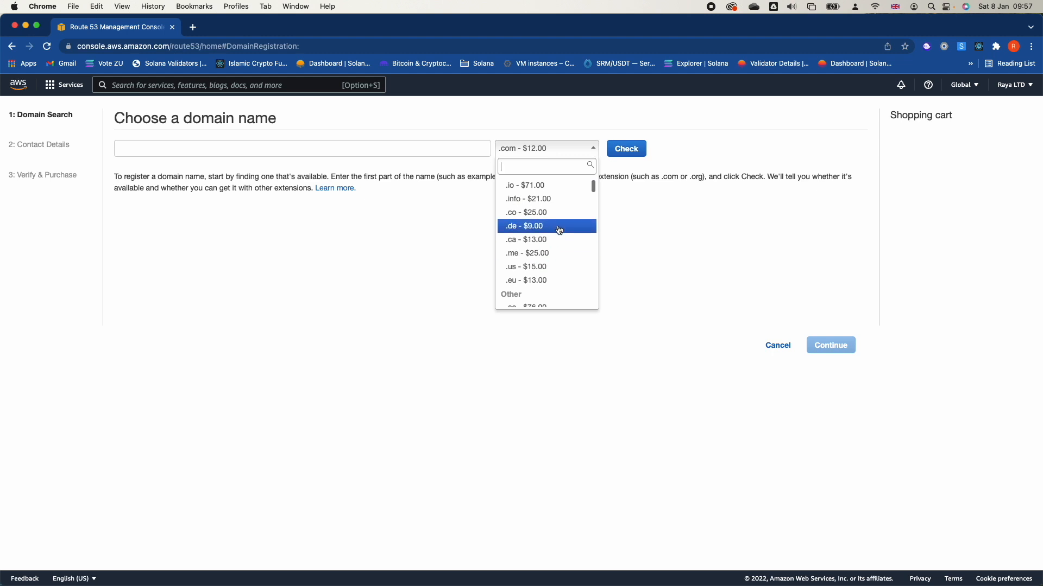
{"action": "scroll", "coordinate": [559, 234], "scroll_direction": "down", "scroll_amount": 5}
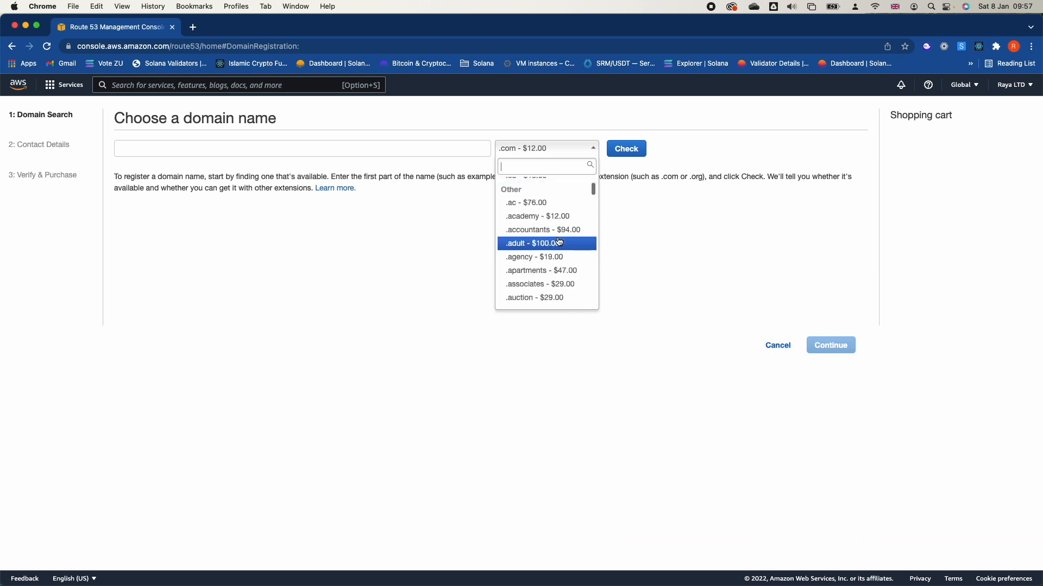
{"action": "scroll", "coordinate": [559, 241], "scroll_direction": "up", "scroll_amount": 4}
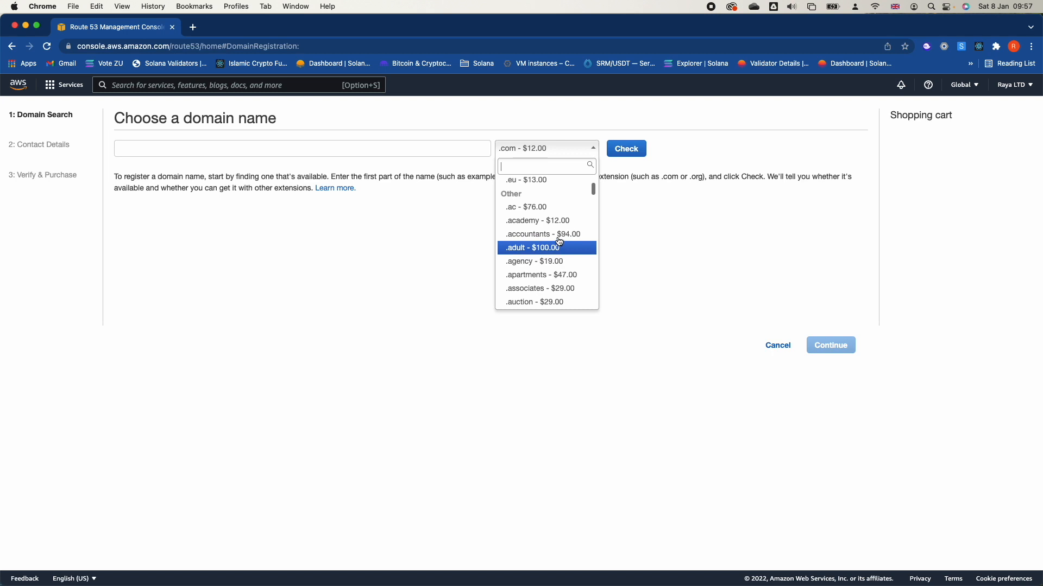
{"action": "left_click", "coordinate": [552, 222]}
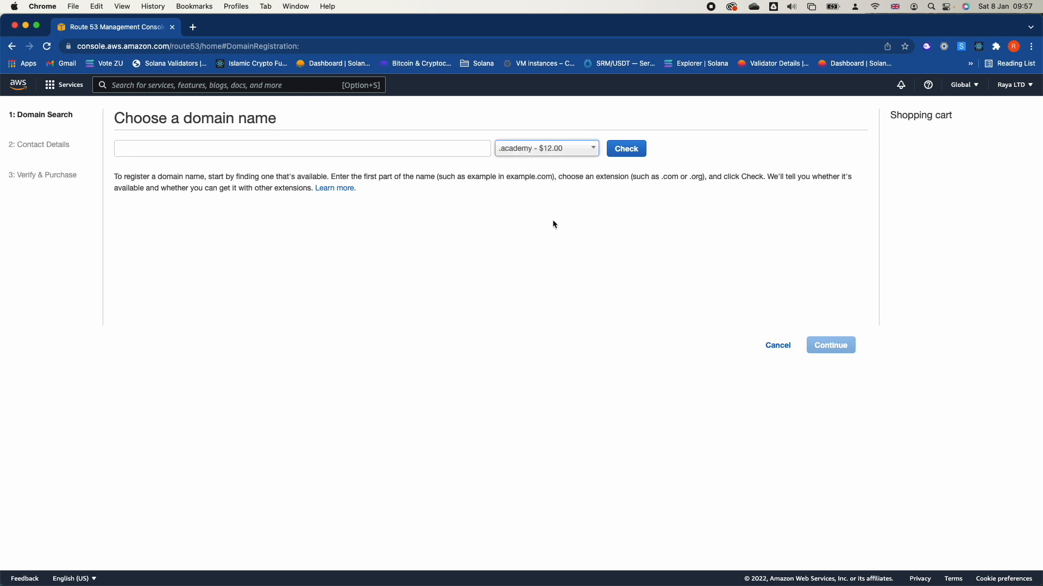
Check the availability of the domain name awstraining with the .academy extension.
{"action": "left_click", "coordinate": [199, 149]}
{"action": "type", "text": "awstra"}
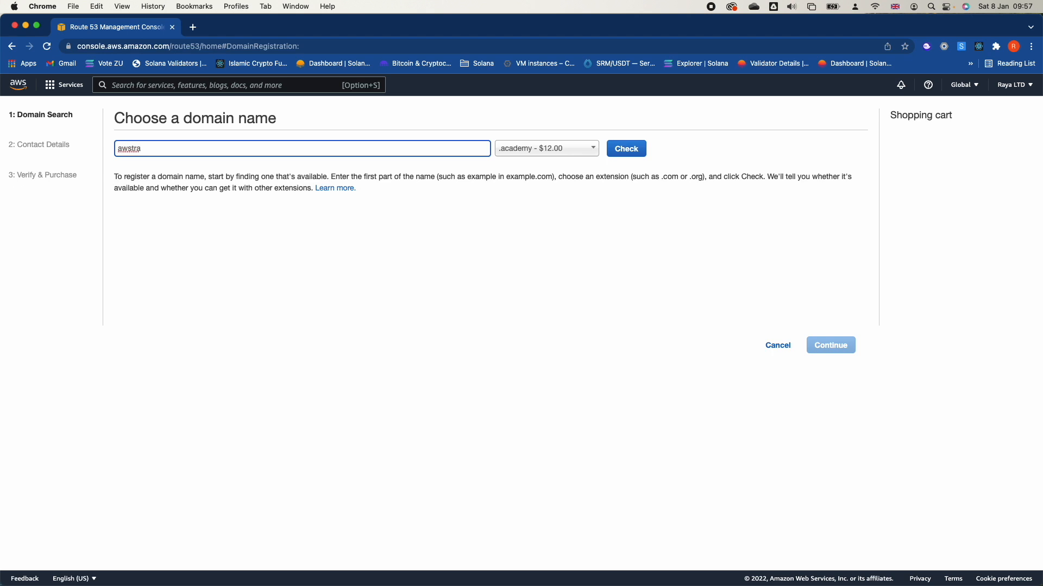
{"action": "type", "text": "ining"}
{"action": "left_click", "coordinate": [622, 151]}
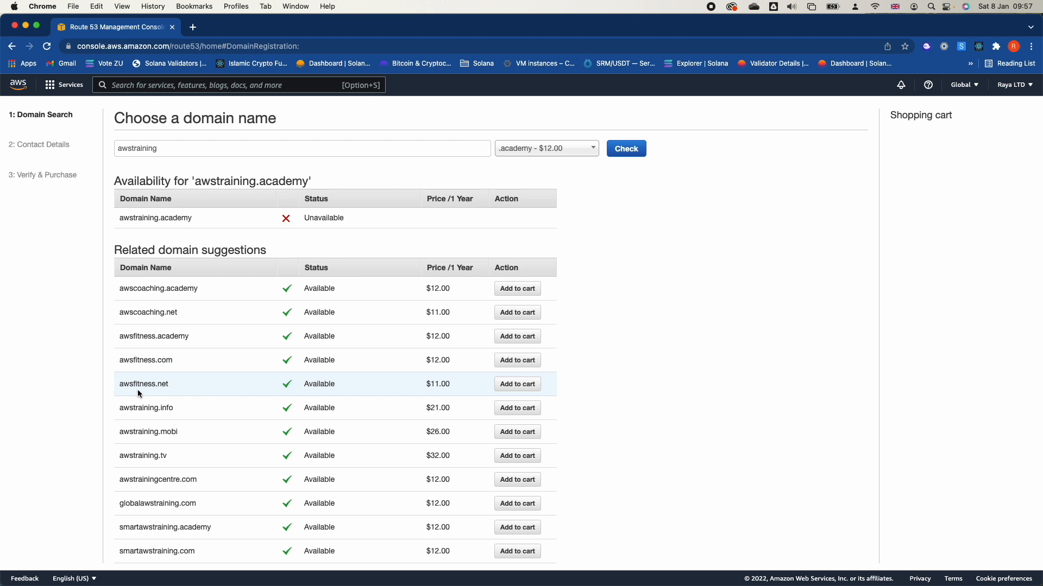
Change the domain name to freeawstraining and check its availability with the .academy extension.
{"action": "scroll", "coordinate": [191, 384], "scroll_direction": "down", "scroll_amount": 2}
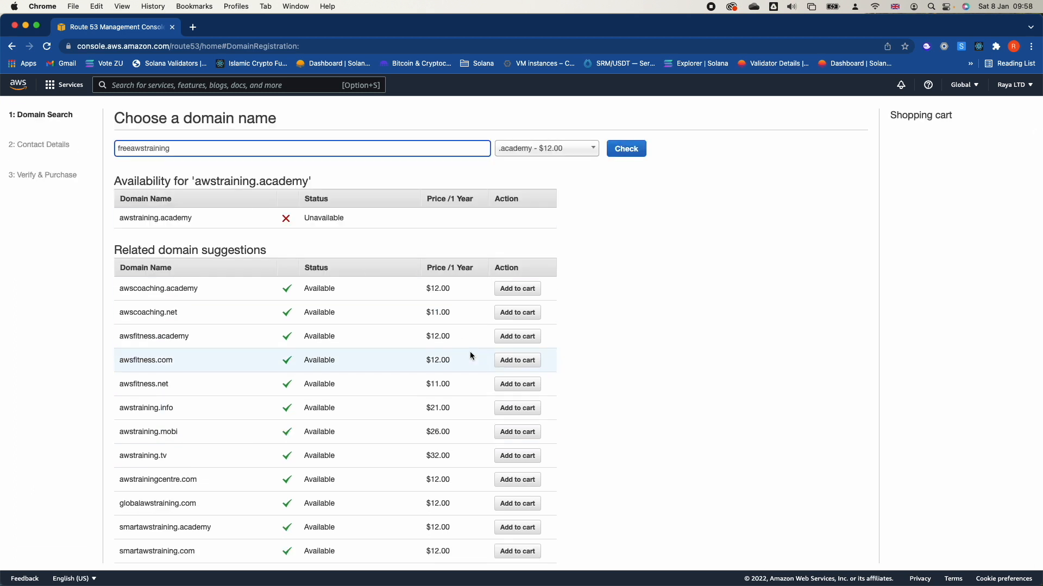
{"action": "scroll", "coordinate": [578, 269], "scroll_direction": "down", "scroll_amount": 2}
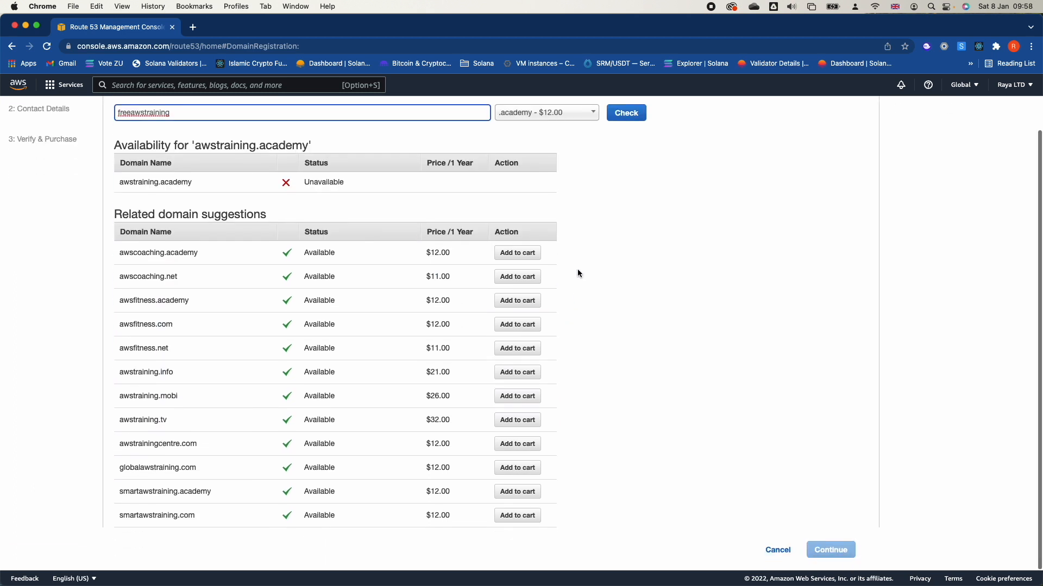
{"action": "left_click", "coordinate": [617, 116]}
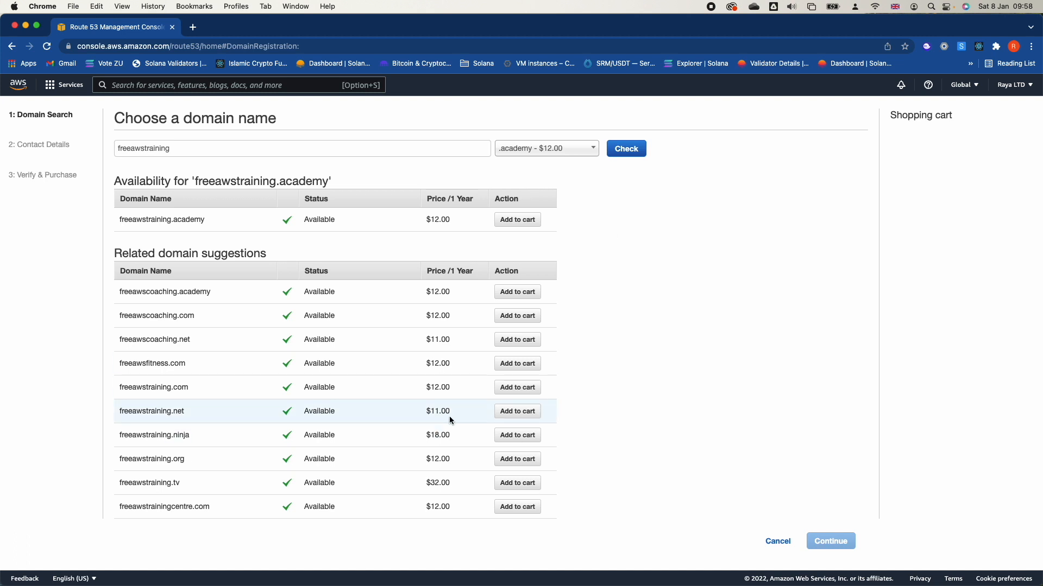
Add freeawstraining.net to the cart, proceed to the registrant contact details, and cancel the registration.
{"action": "left_click", "coordinate": [517, 411]}
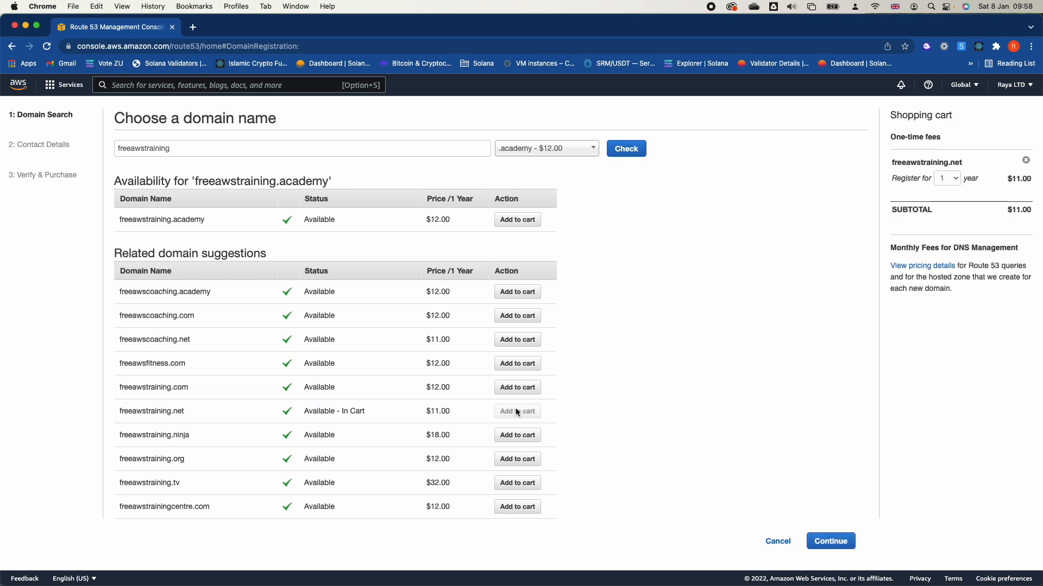
{"action": "left_click", "coordinate": [822, 546]}
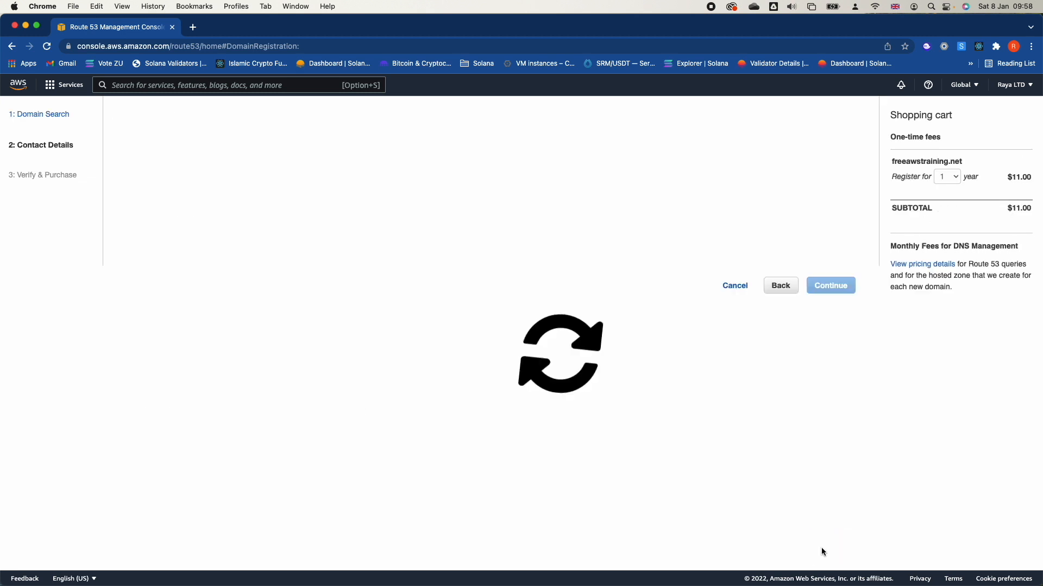
{"action": "left_click", "coordinate": [273, 252]}
{"action": "scroll", "coordinate": [299, 438], "scroll_direction": "down", "scroll_amount": 3}
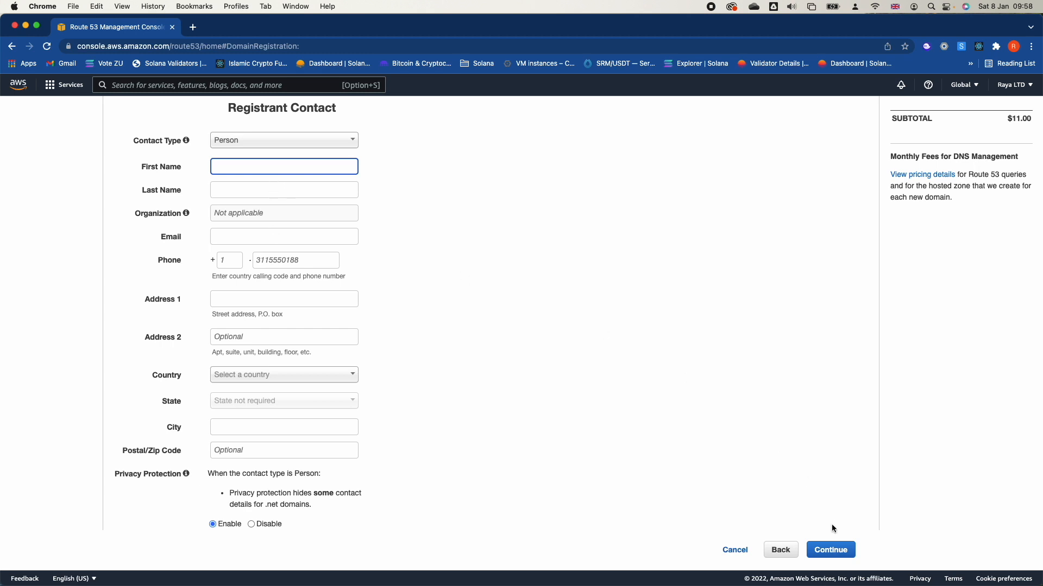
{"action": "left_click", "coordinate": [733, 550]}
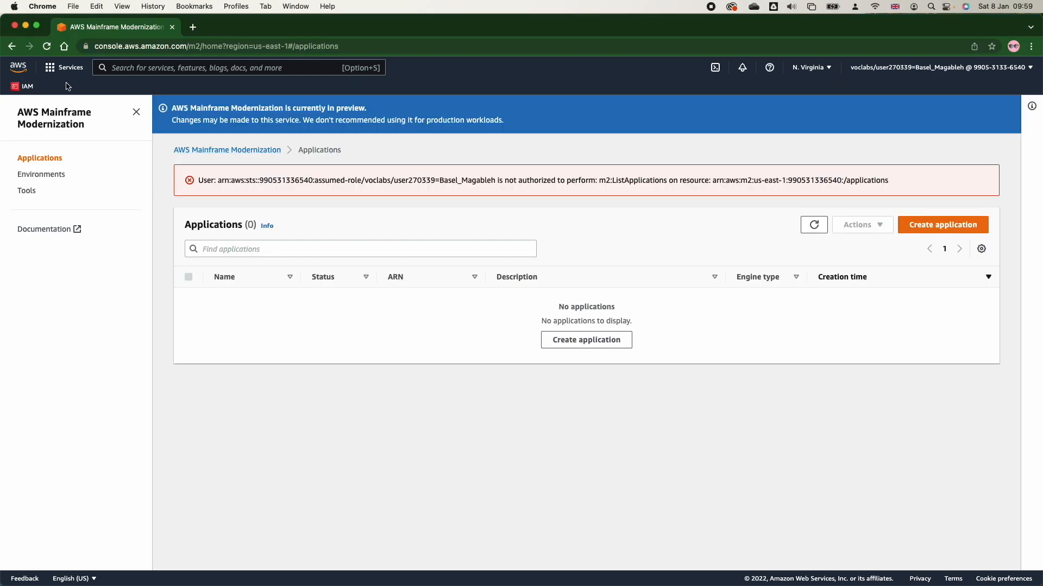
Open the EC2 details of MomPopCafeInstance1 and review its instance summary.
{"action": "left_click", "coordinate": [64, 67]}
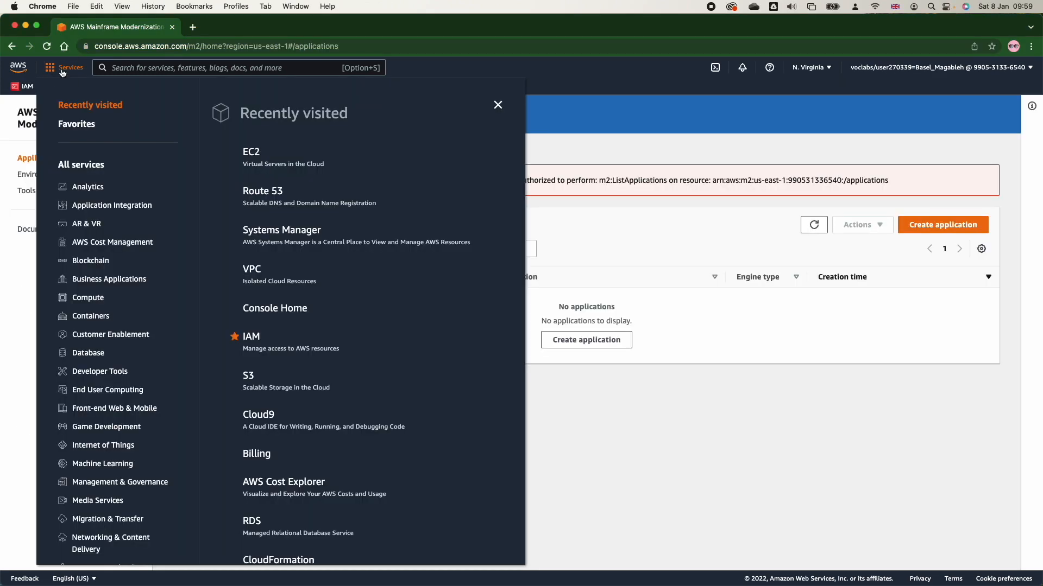
{"action": "left_click", "coordinate": [249, 162]}
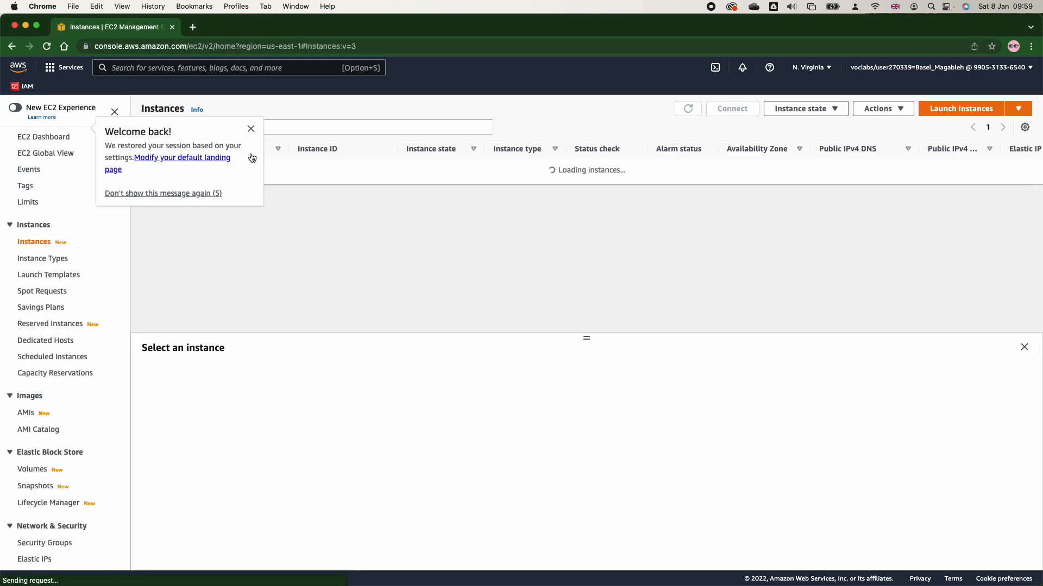
{"action": "left_click", "coordinate": [250, 129]}
{"action": "left_click", "coordinate": [321, 183]}
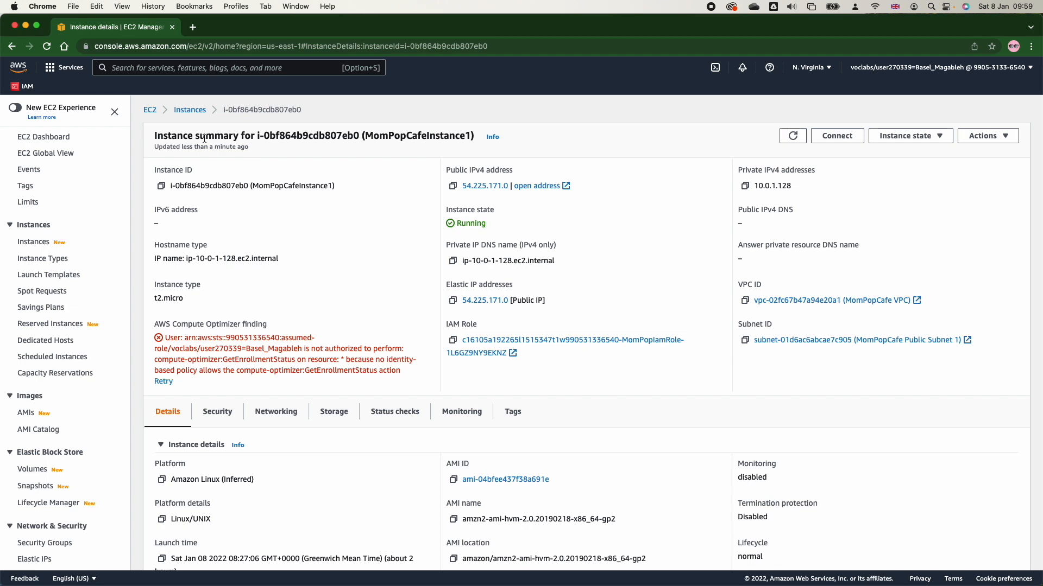
{"action": "scroll", "coordinate": [347, 335], "scroll_direction": "down", "scroll_amount": 2}
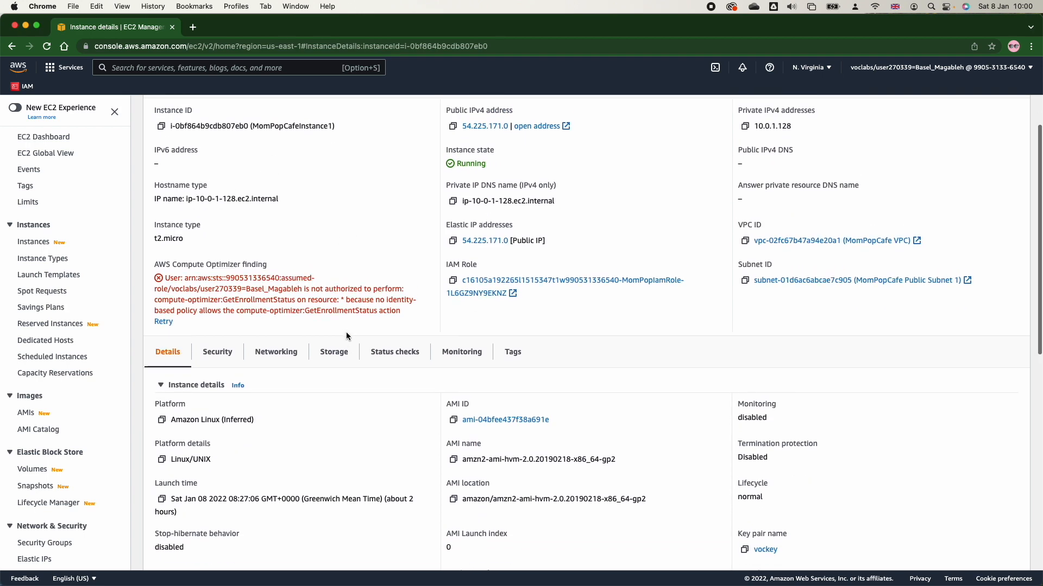
{"action": "scroll", "coordinate": [346, 337], "scroll_direction": "up", "scroll_amount": 1}
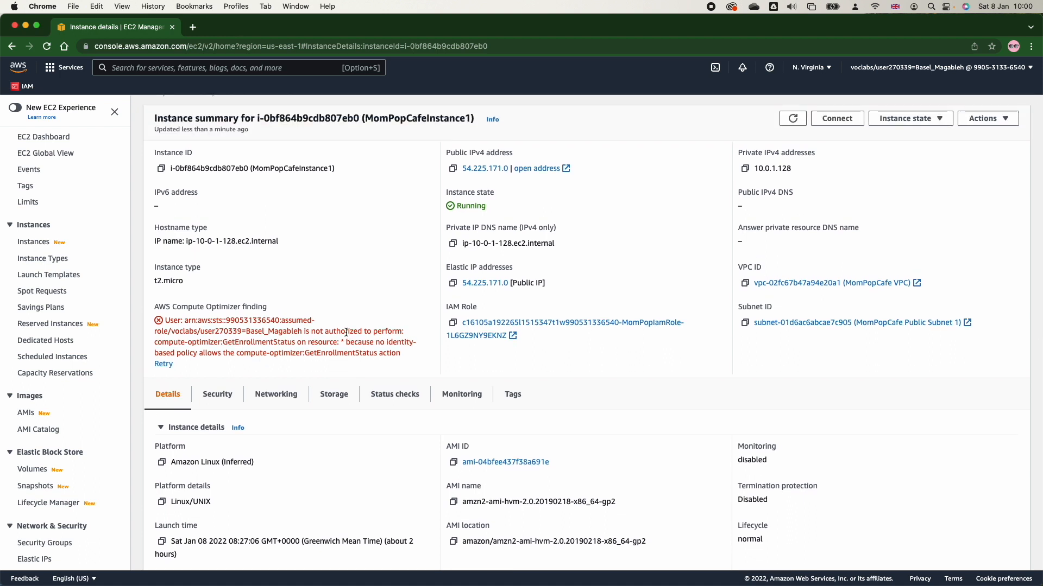
{"action": "scroll", "coordinate": [346, 332], "scroll_direction": "up", "scroll_amount": 1}
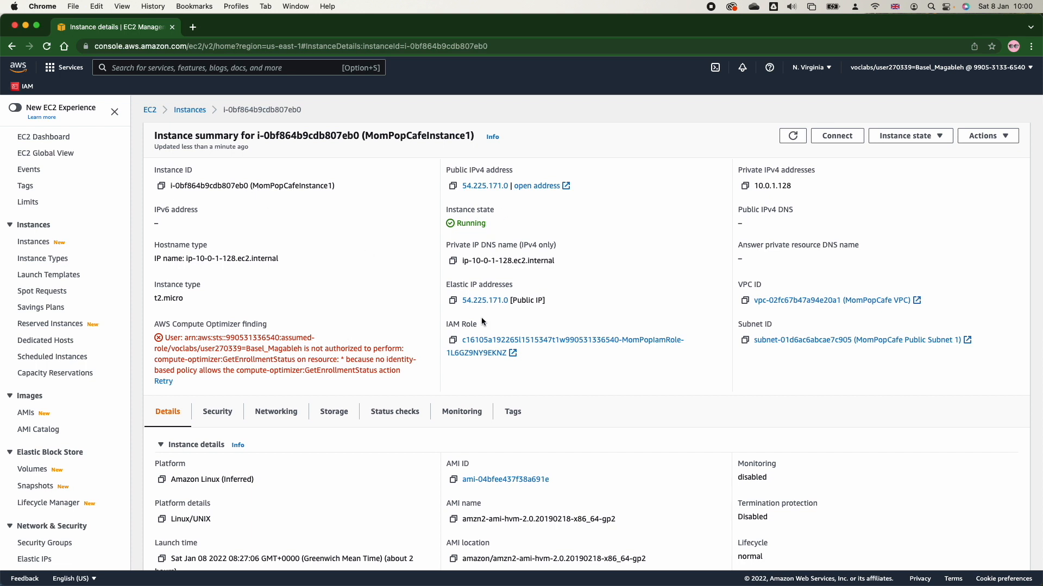
Copy the instance's Elastic IP address and load it in a new browser tab.
{"action": "left_click", "coordinate": [453, 301]}
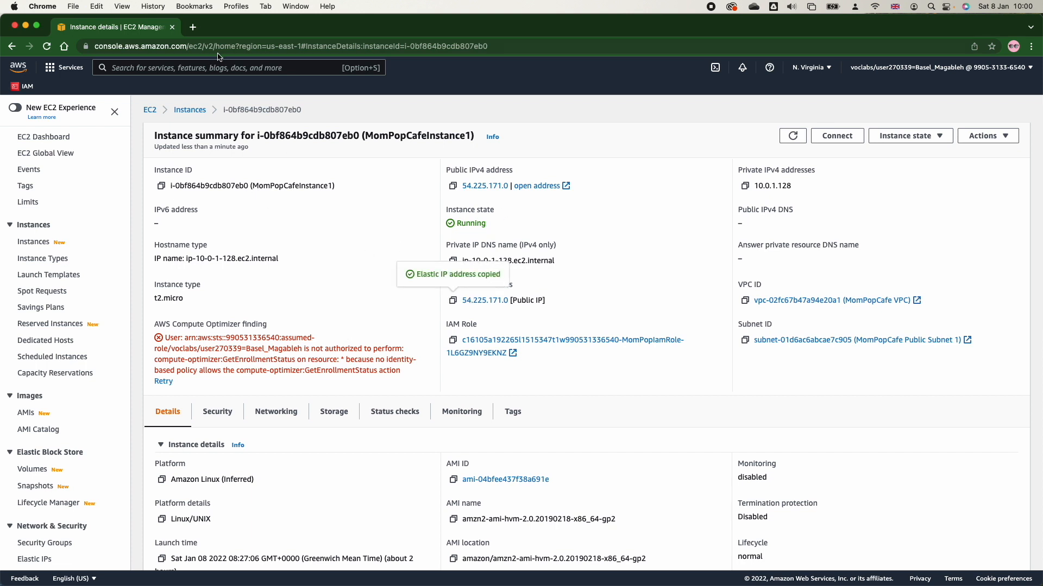
{"action": "left_click", "coordinate": [193, 27]}
{"action": "key", "text": "super+v"}
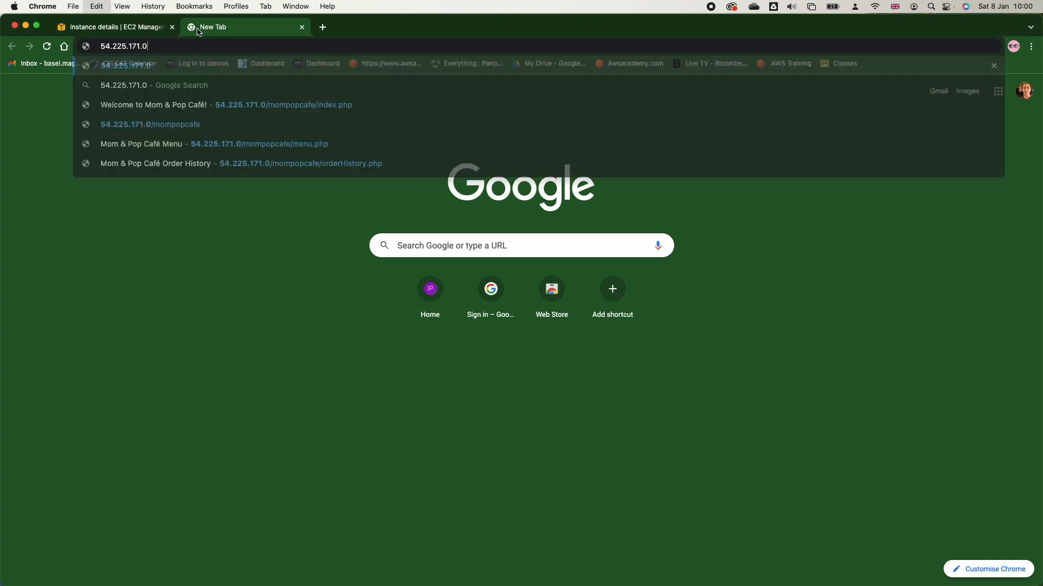
{"action": "key", "text": "Return"}
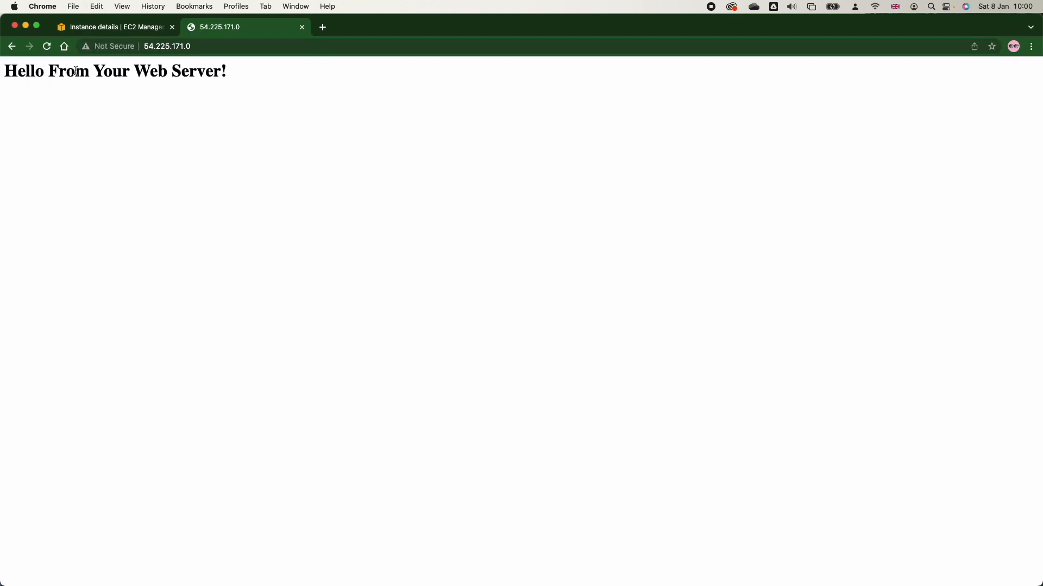
Load the /mompopcafe path on the same IP address and highlight the site's server information line.
{"action": "left_click", "coordinate": [215, 48]}
{"action": "double_click", "coordinate": [215, 49]}
{"action": "left_click", "coordinate": [216, 49]}
{"action": "type", "text": "/"}
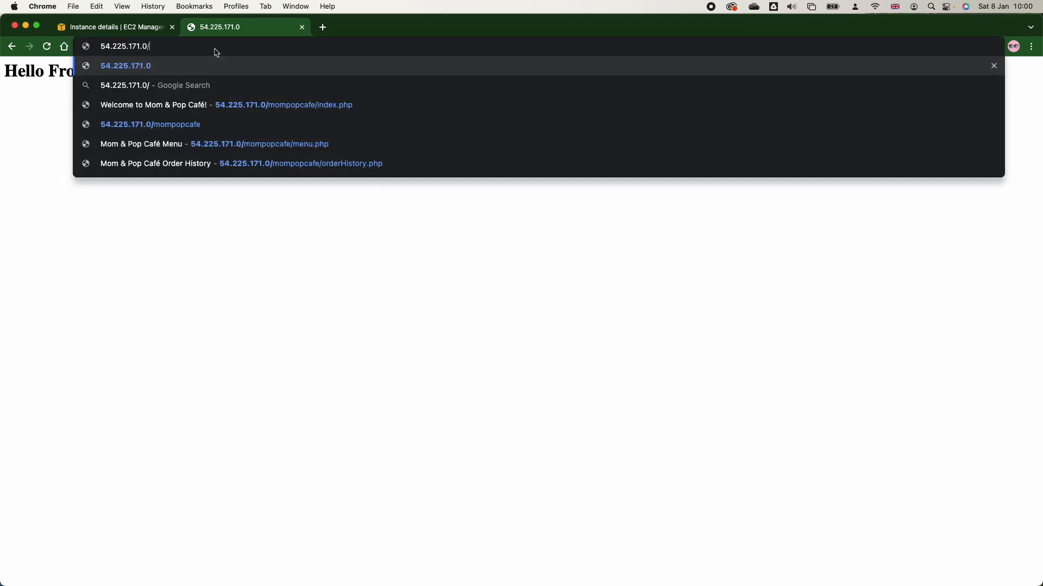
{"action": "type", "text": "mom"}
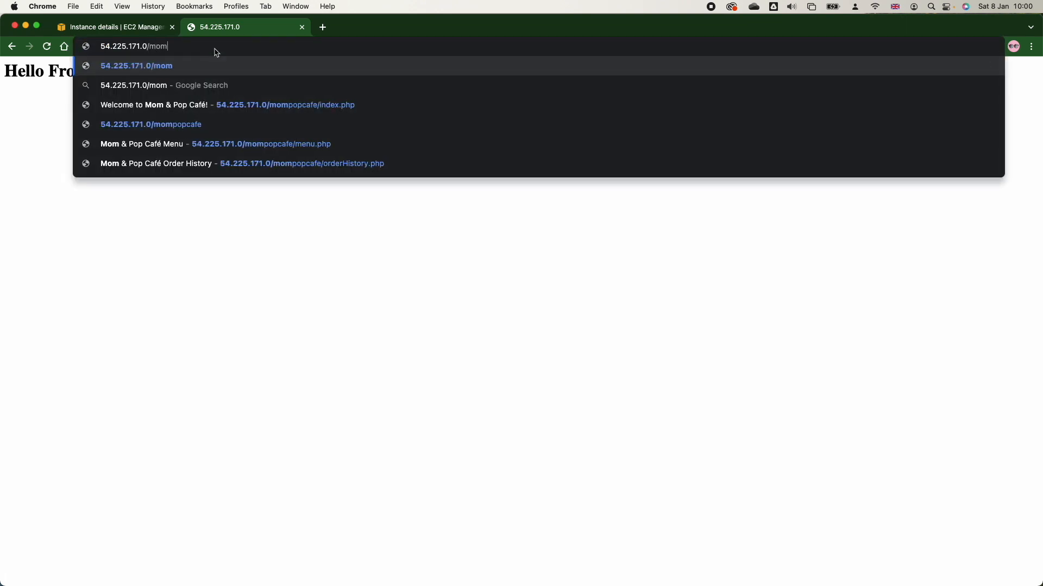
{"action": "type", "text": "popcafe"}
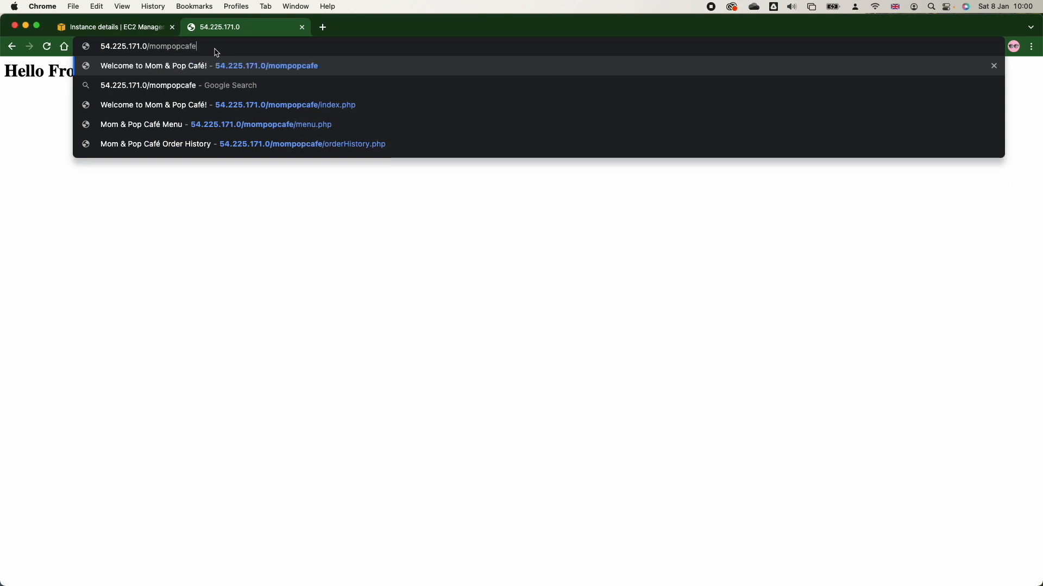
{"action": "key", "text": "Return"}
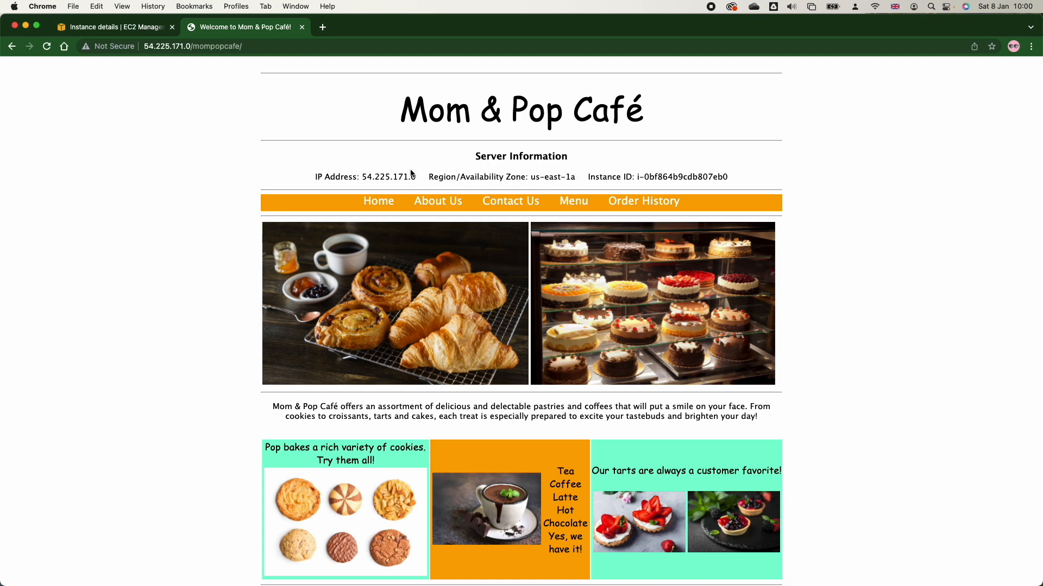
{"action": "triple_click", "coordinate": [324, 177]}
{"action": "triple_click", "coordinate": [364, 173]}
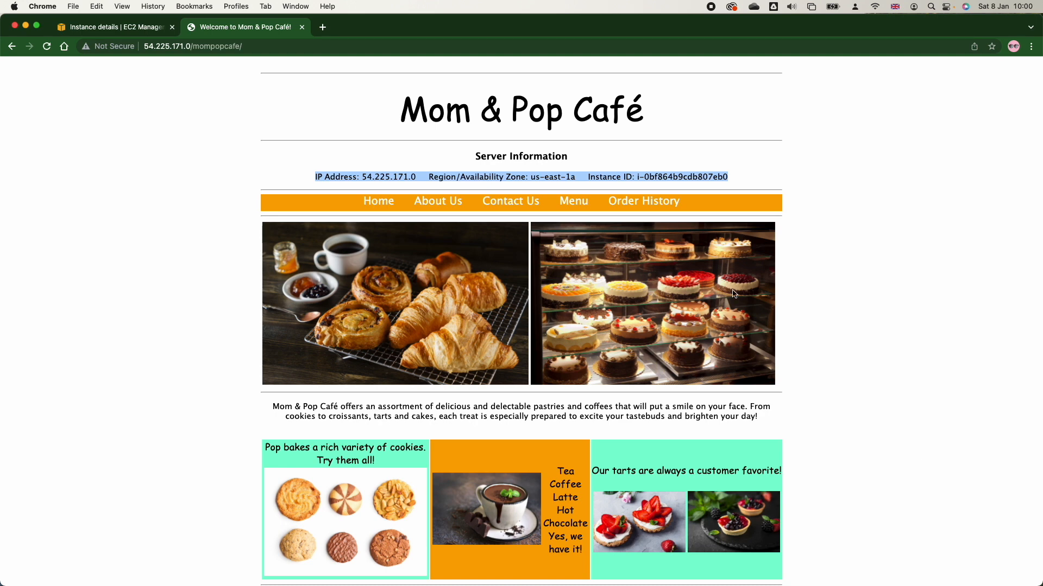
Return to the instance details, open Route 53 in a new tab, and show its hosted zones.
{"action": "left_click", "coordinate": [139, 27]}
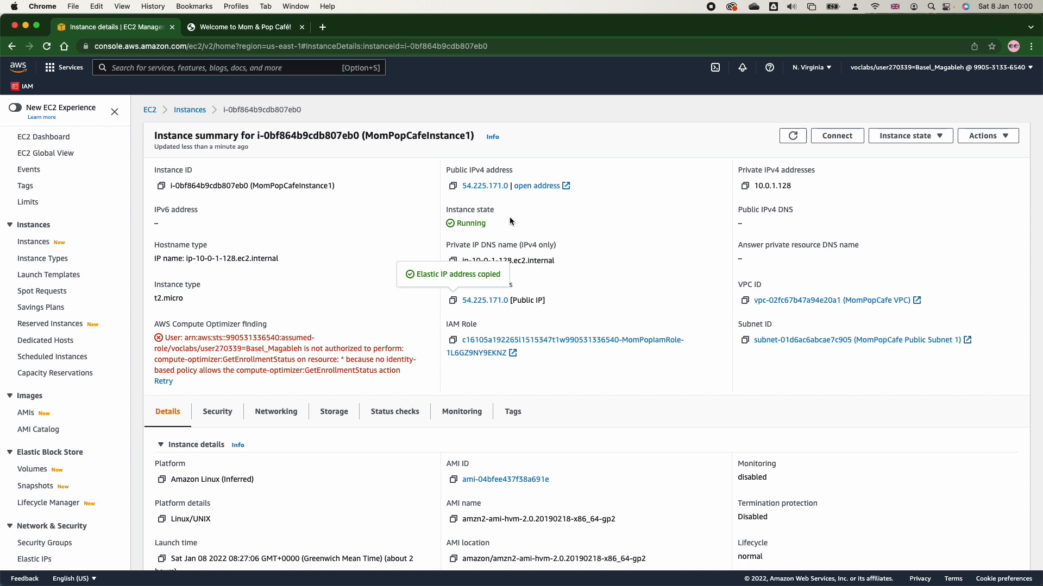
{"action": "scroll", "coordinate": [461, 373], "scroll_direction": "down", "scroll_amount": 3}
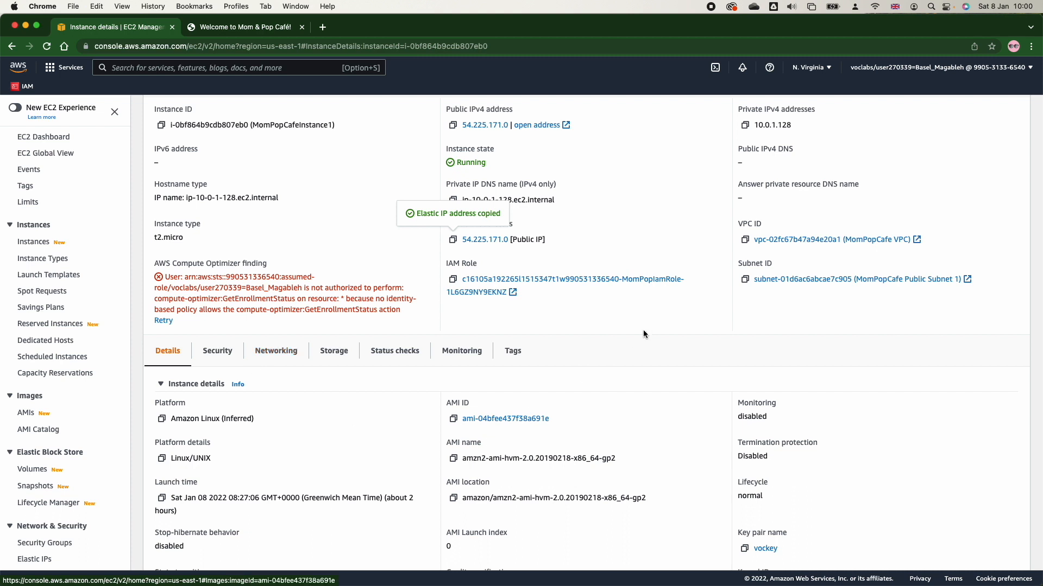
{"action": "left_click", "coordinate": [51, 67]}
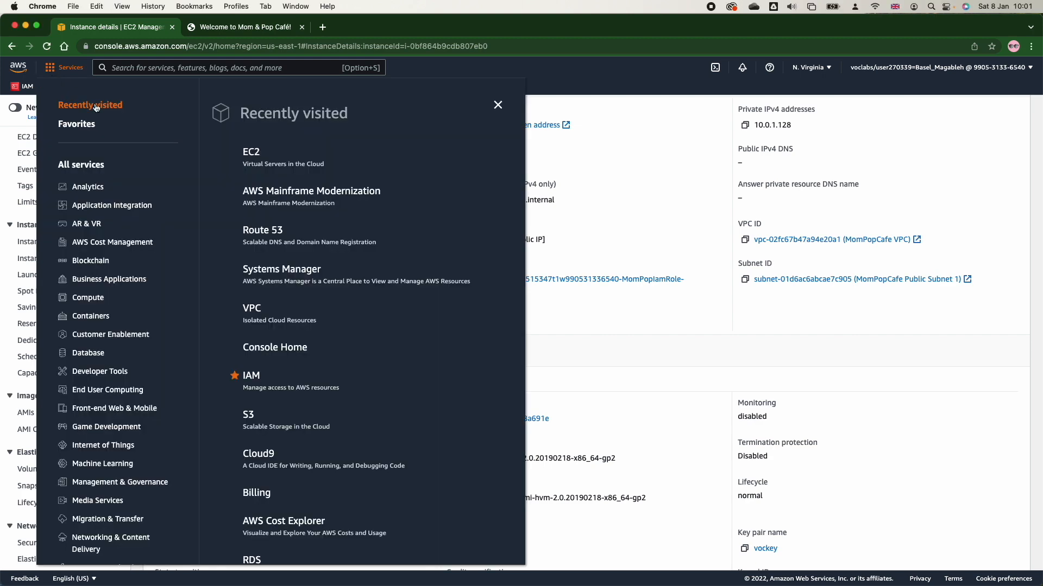
{"action": "right_click", "coordinate": [277, 233]}
{"action": "left_click", "coordinate": [302, 237]}
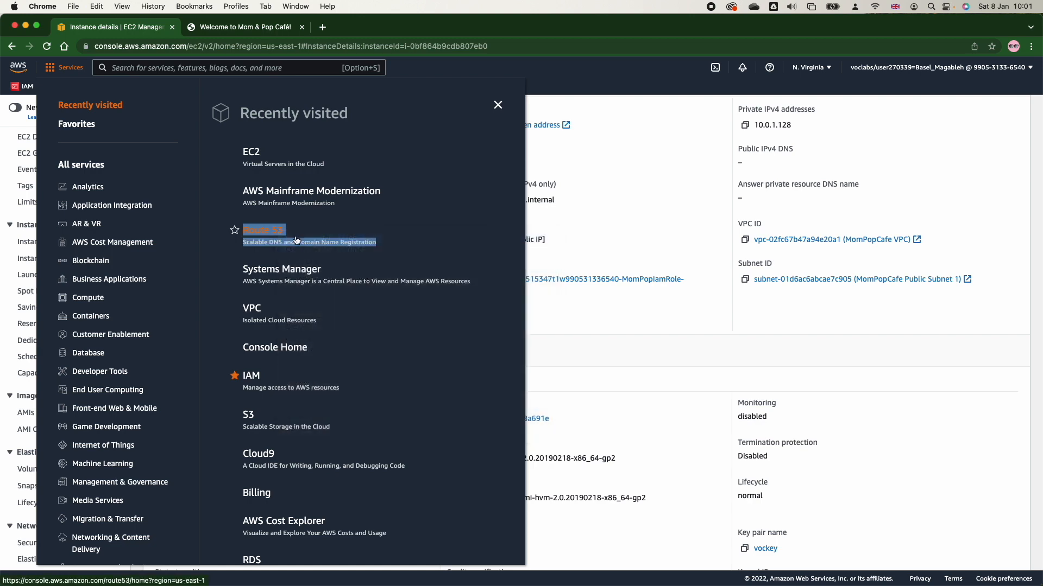
{"action": "left_click", "coordinate": [199, 33]}
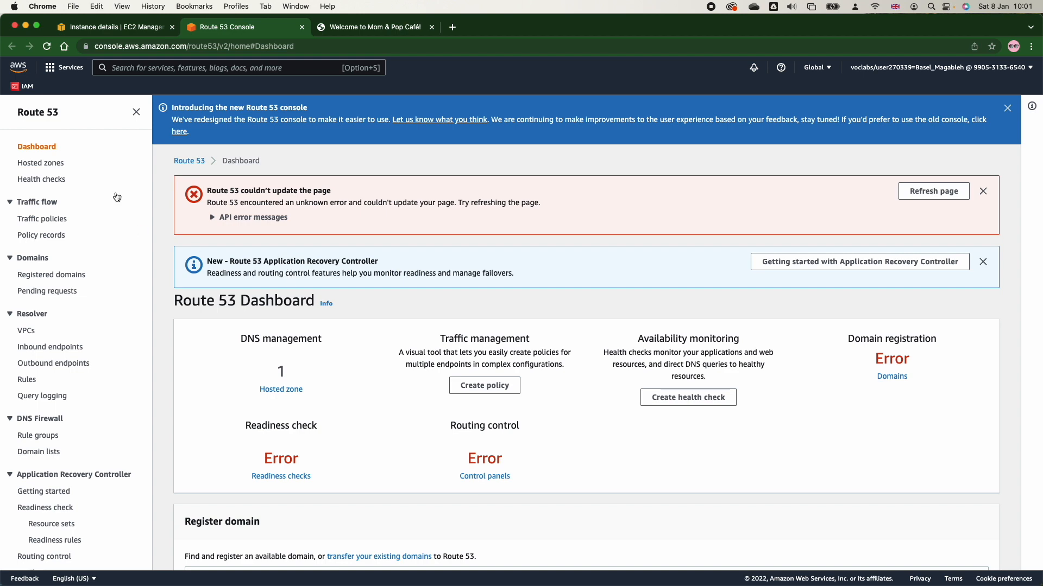
{"action": "left_click", "coordinate": [283, 391]}
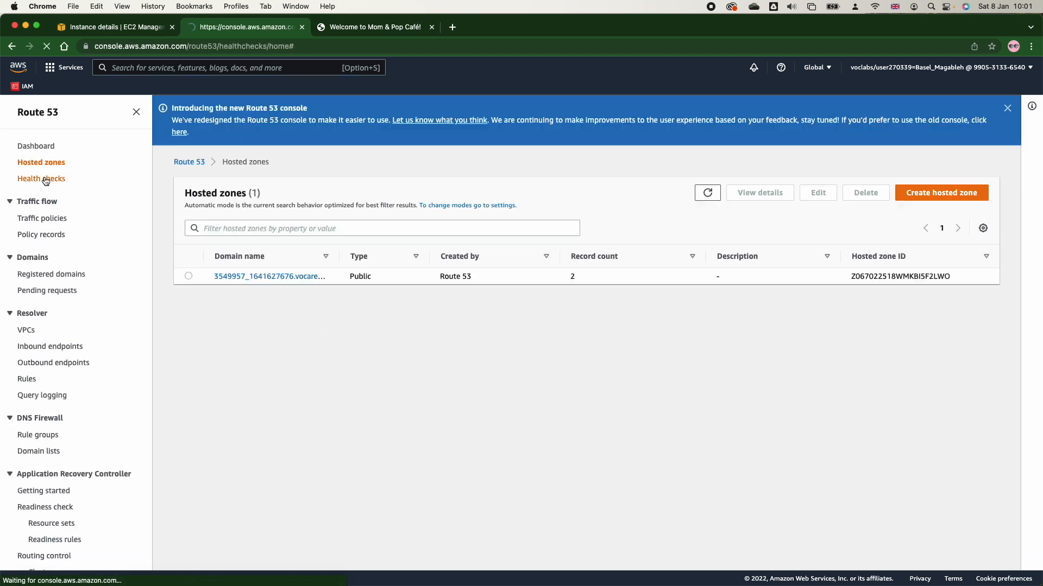
Start a new Route 53 health check that monitors an endpoint and name it Primary.
{"action": "left_click", "coordinate": [43, 179]}
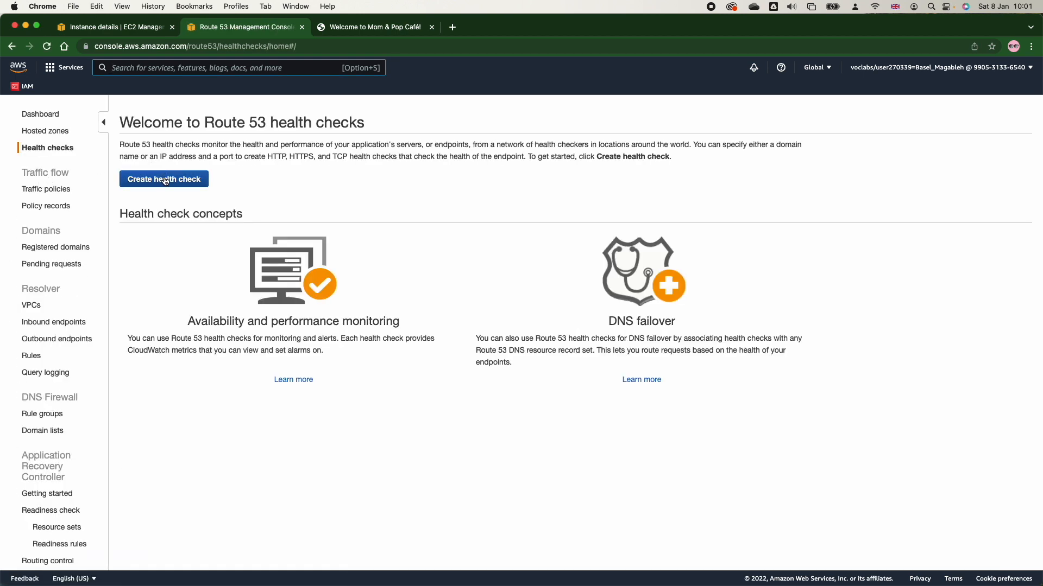
{"action": "left_click", "coordinate": [163, 179]}
{"action": "left_click", "coordinate": [395, 208]}
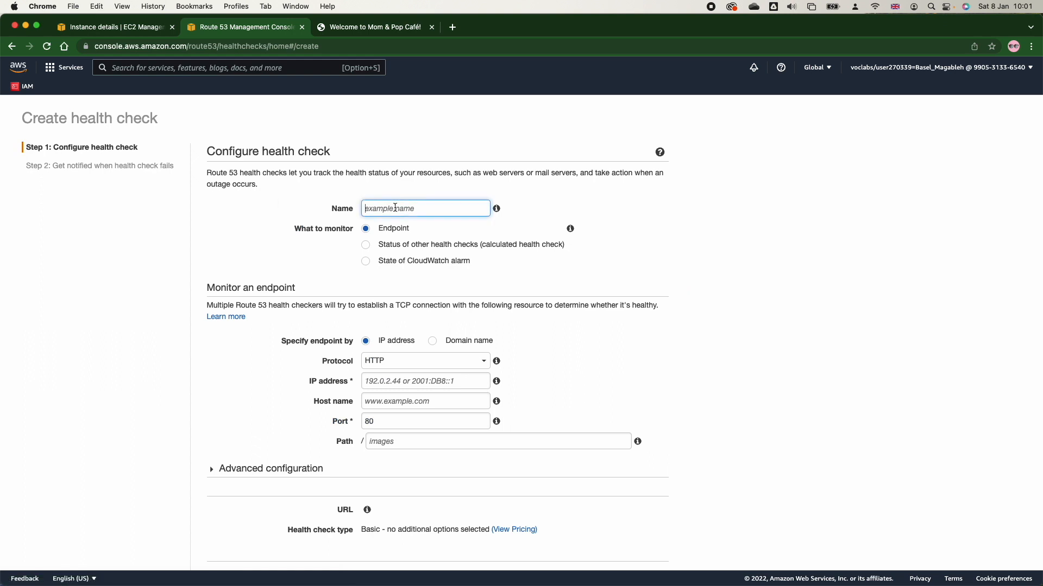
{"action": "type", "text": "Primary"}
Copy MomPopCafeInstance1's public IPv4 address from its EC2 details and enter 54.225.171.0 as the health check's IP address.
{"action": "left_click", "coordinate": [353, 27]}
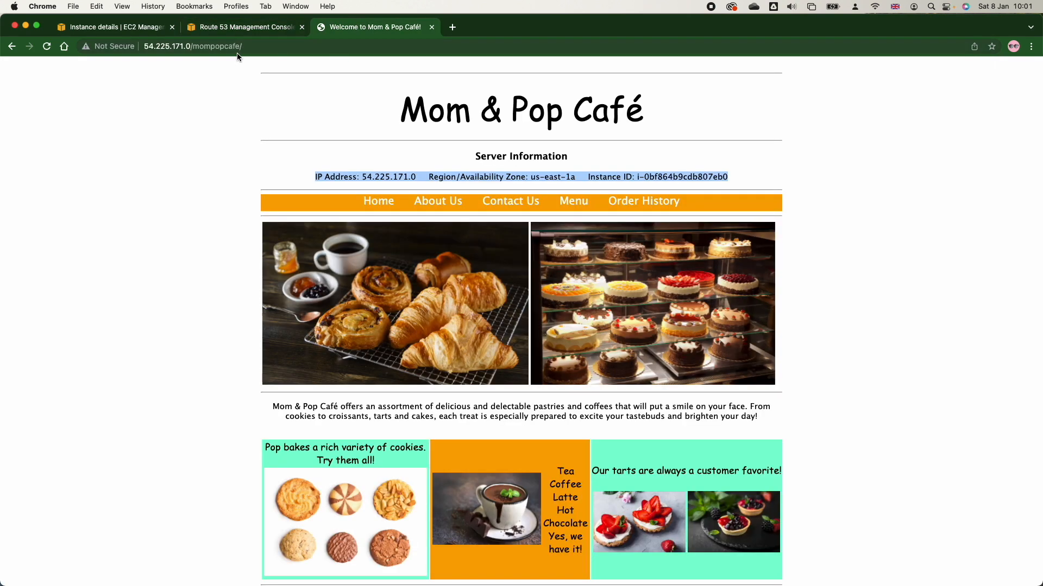
{"action": "left_click", "coordinate": [210, 46]}
{"action": "left_click", "coordinate": [144, 27]}
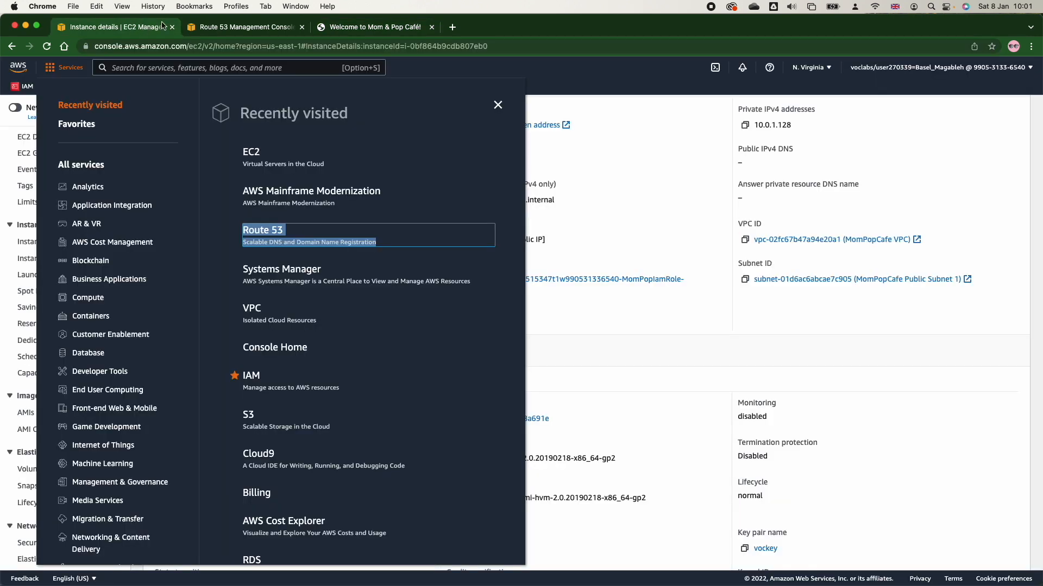
{"action": "left_click", "coordinate": [246, 28]}
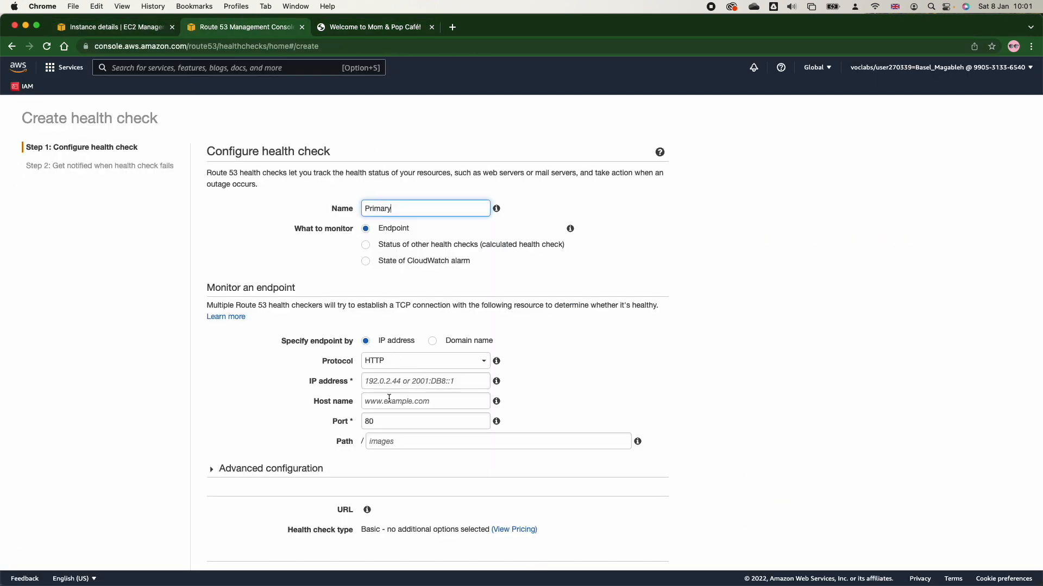
{"action": "left_click", "coordinate": [125, 27]}
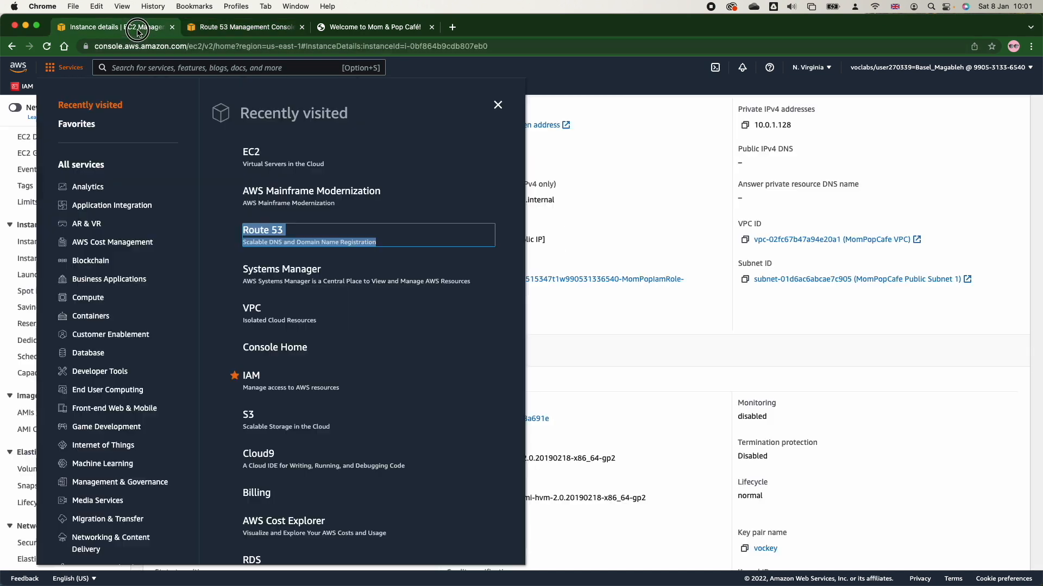
{"action": "left_click", "coordinate": [613, 147]}
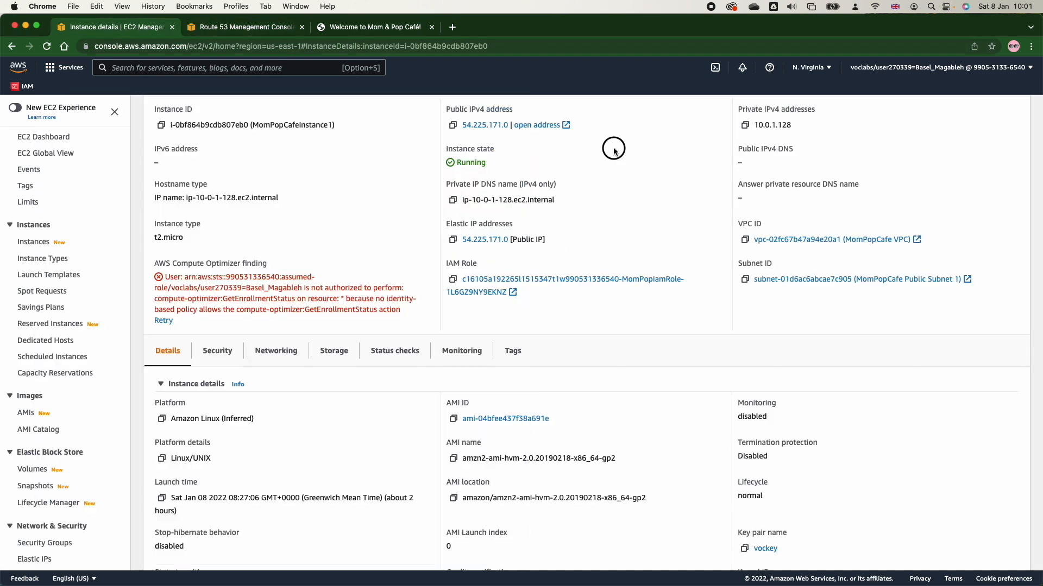
{"action": "left_click", "coordinate": [452, 125]}
{"action": "left_click", "coordinate": [275, 32]}
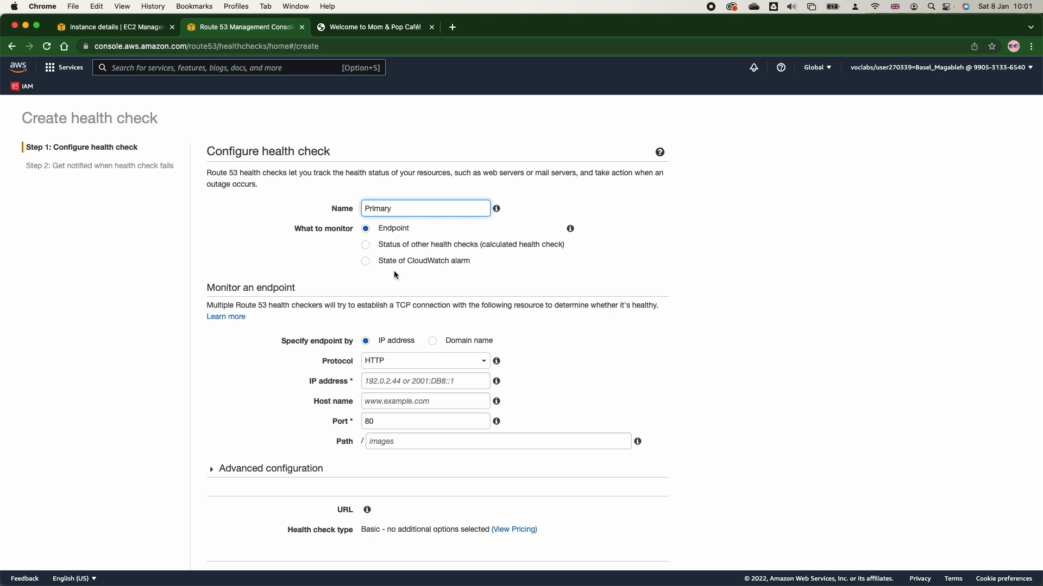
{"action": "left_click", "coordinate": [402, 382]}
{"action": "key", "text": "super+v"}
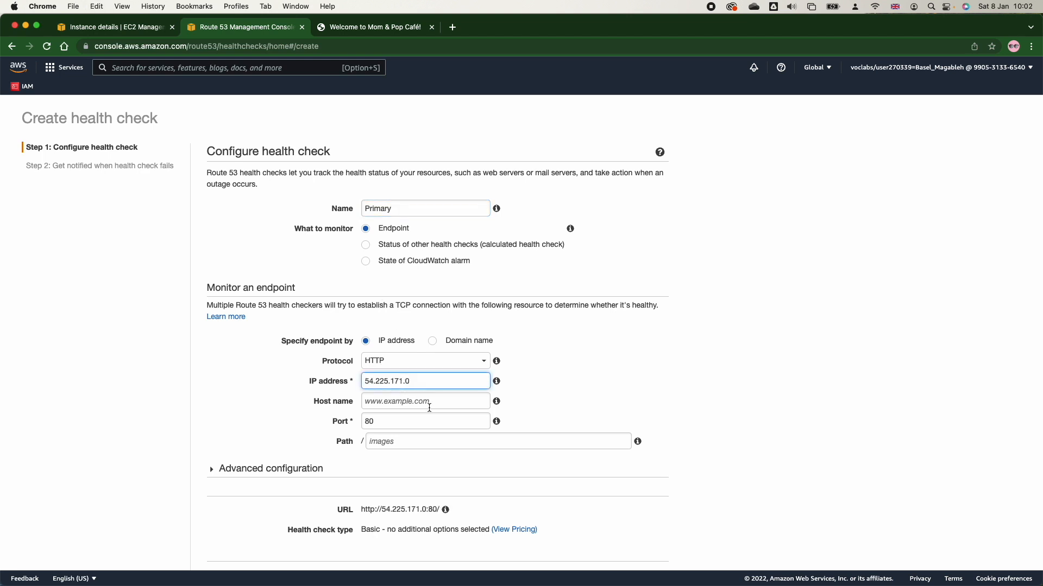
Copy the path from the café site's address and set the health check's path to mompopcafe.
{"action": "left_click", "coordinate": [380, 440]}
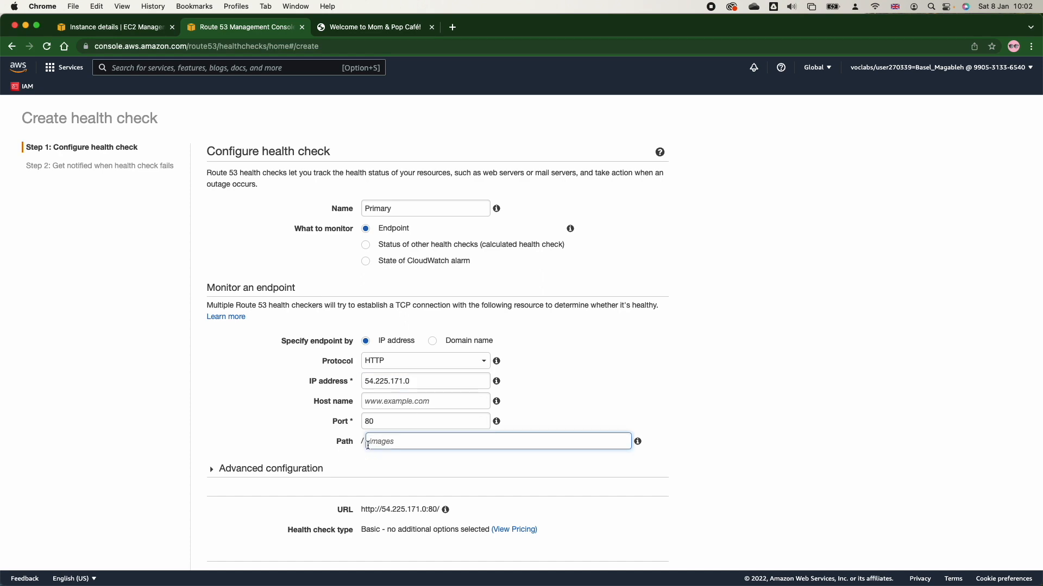
{"action": "left_click", "coordinate": [365, 26]}
{"action": "left_click", "coordinate": [213, 48]}
{"action": "left_click_drag", "start_coordinate": [266, 48], "coordinate": [193, 48]}
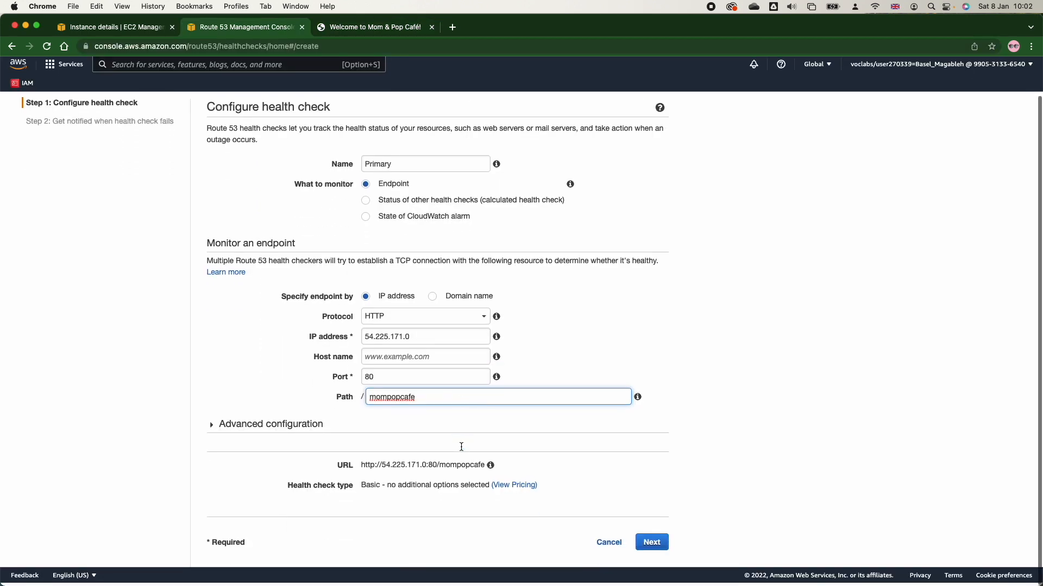
In the advanced configuration, set the request interval to Fast (10 seconds) and the failure threshold to 2.
{"action": "left_click", "coordinate": [213, 433]}
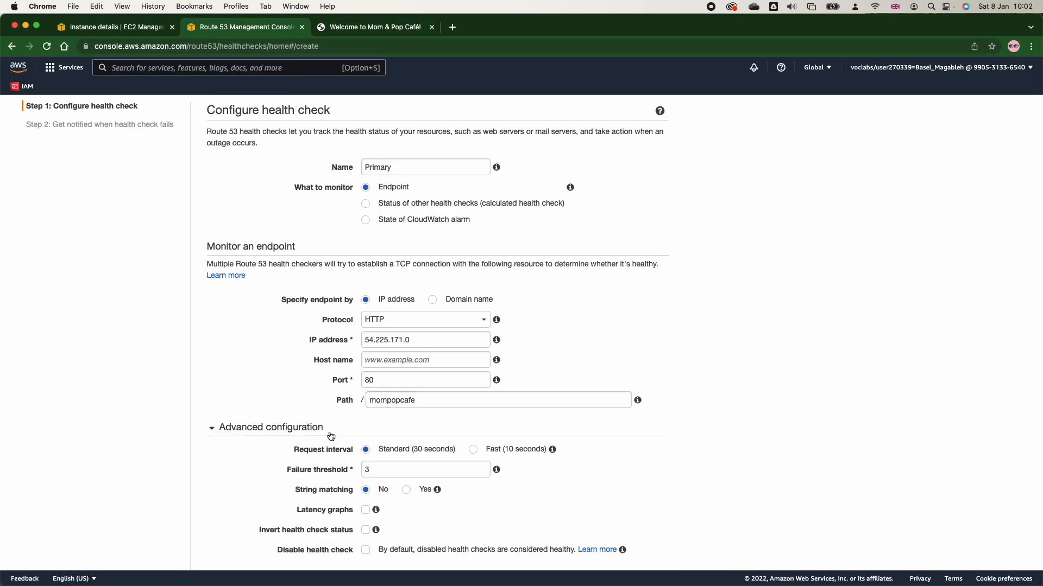
{"action": "scroll", "coordinate": [411, 363], "scroll_direction": "down", "scroll_amount": 3}
{"action": "left_click", "coordinate": [483, 351]}
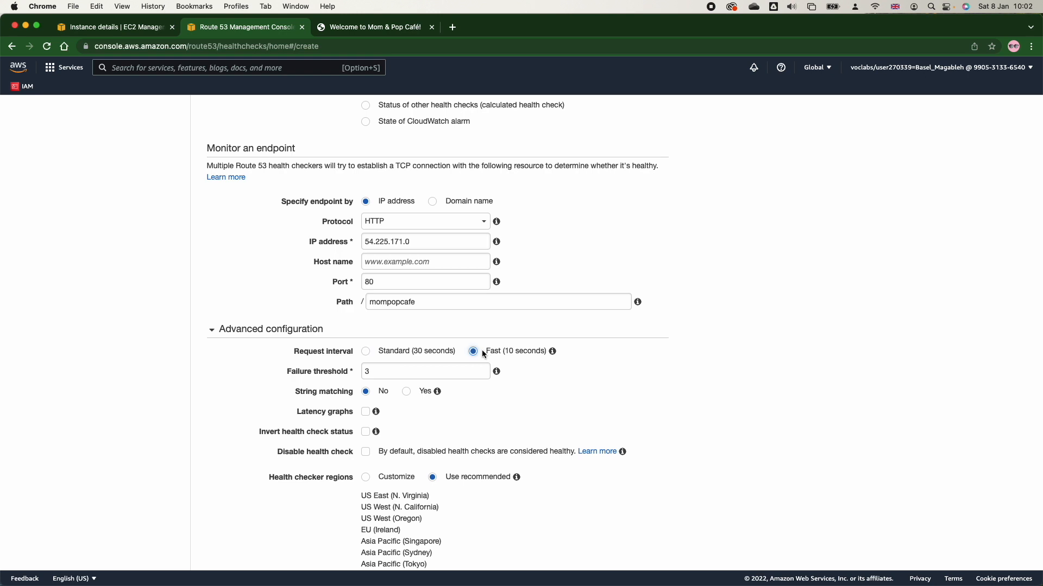
{"action": "left_click", "coordinate": [401, 375]}
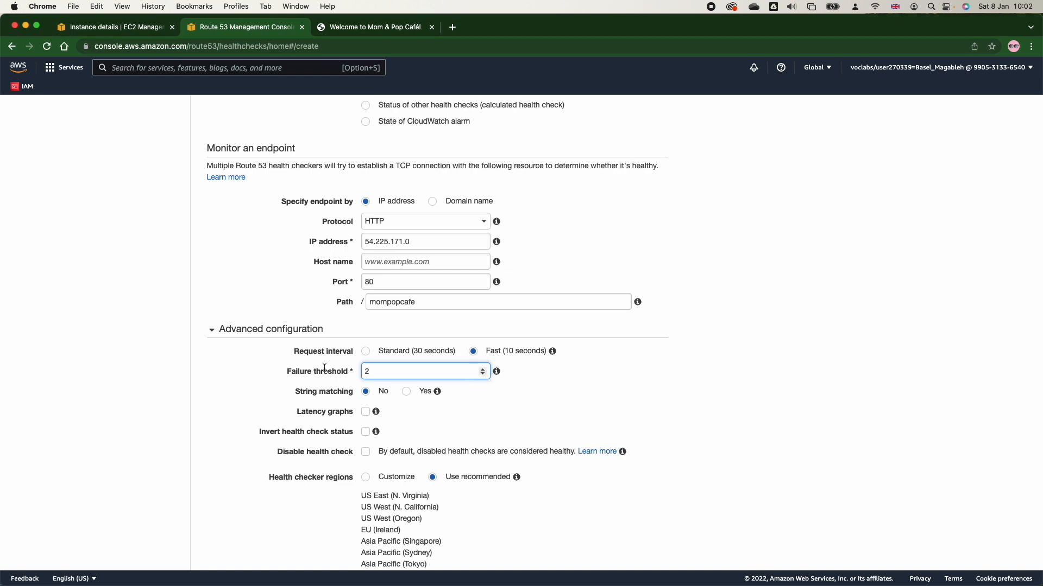
Check the endpoint's IP address, enable latency graphs, and continue to the failure notification settings.
{"action": "scroll", "coordinate": [410, 347], "scroll_direction": "up", "scroll_amount": 3}
{"action": "left_click", "coordinate": [404, 377]}
{"action": "double_click", "coordinate": [404, 378]}
{"action": "scroll", "coordinate": [404, 380], "scroll_direction": "down", "scroll_amount": 2}
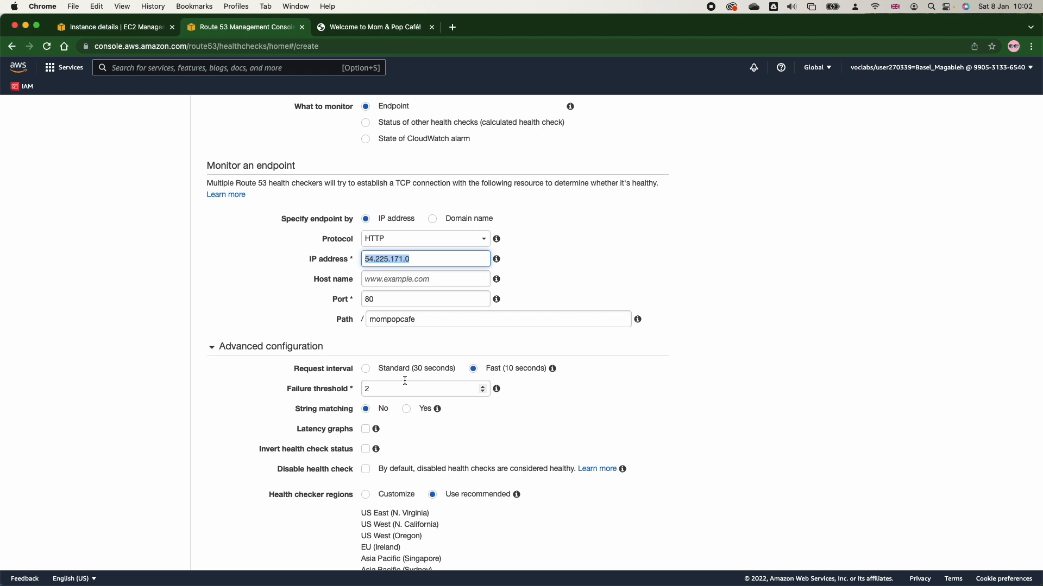
{"action": "scroll", "coordinate": [404, 383], "scroll_direction": "down", "scroll_amount": 1}
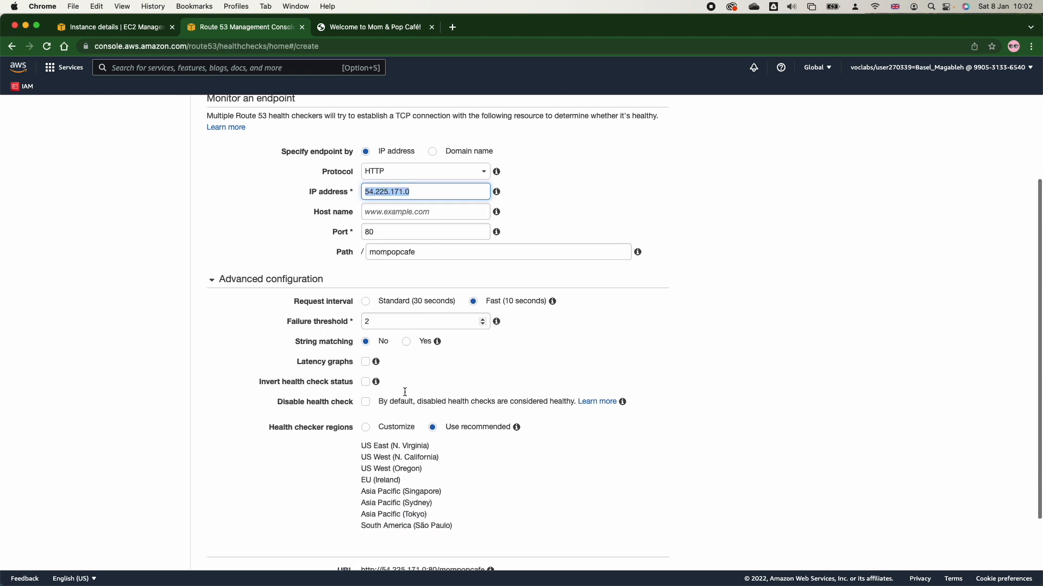
{"action": "left_click", "coordinate": [366, 363]}
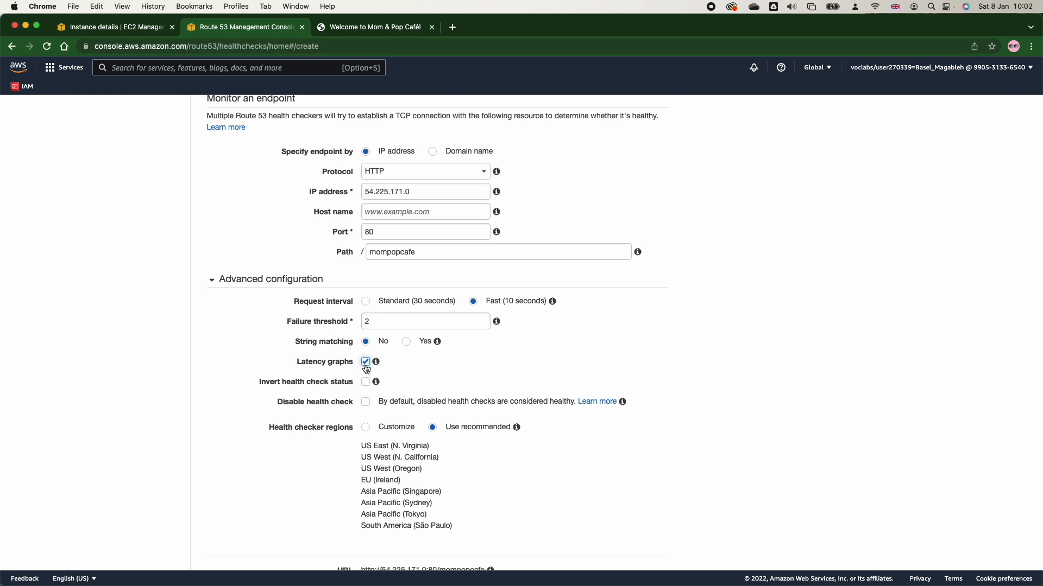
{"action": "scroll", "coordinate": [422, 399], "scroll_direction": "down", "scroll_amount": 2}
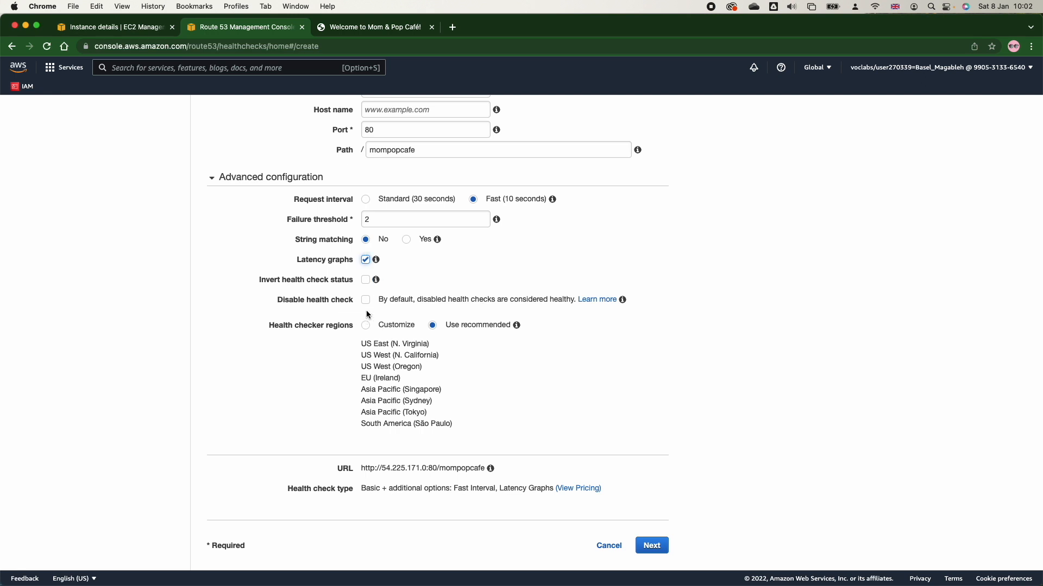
{"action": "left_click", "coordinate": [652, 546]}
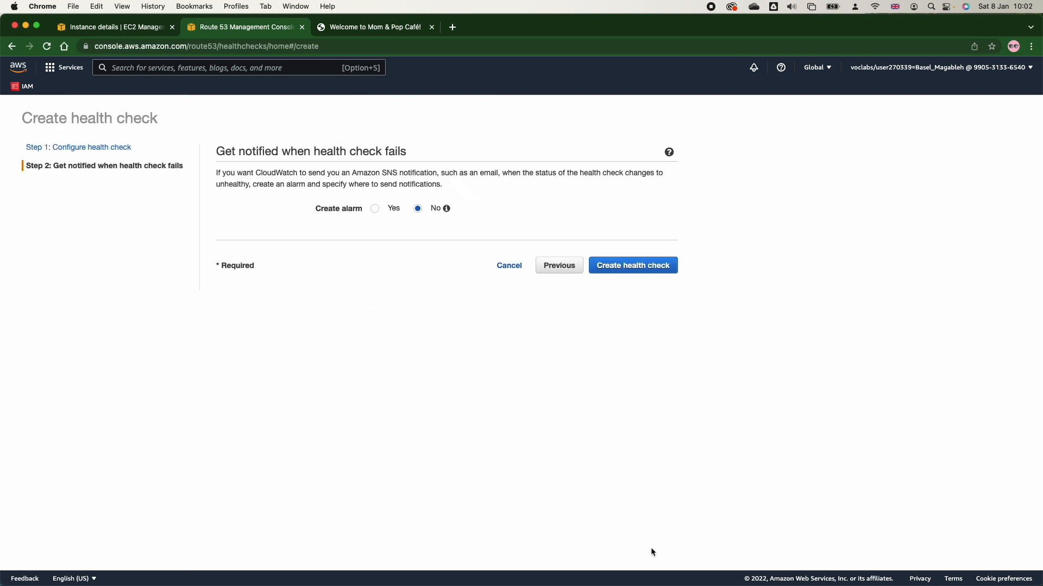
Enable an alarm for the health check that notifies a new SNS topic named PrimaryEC2Down.
{"action": "left_click", "coordinate": [375, 209]}
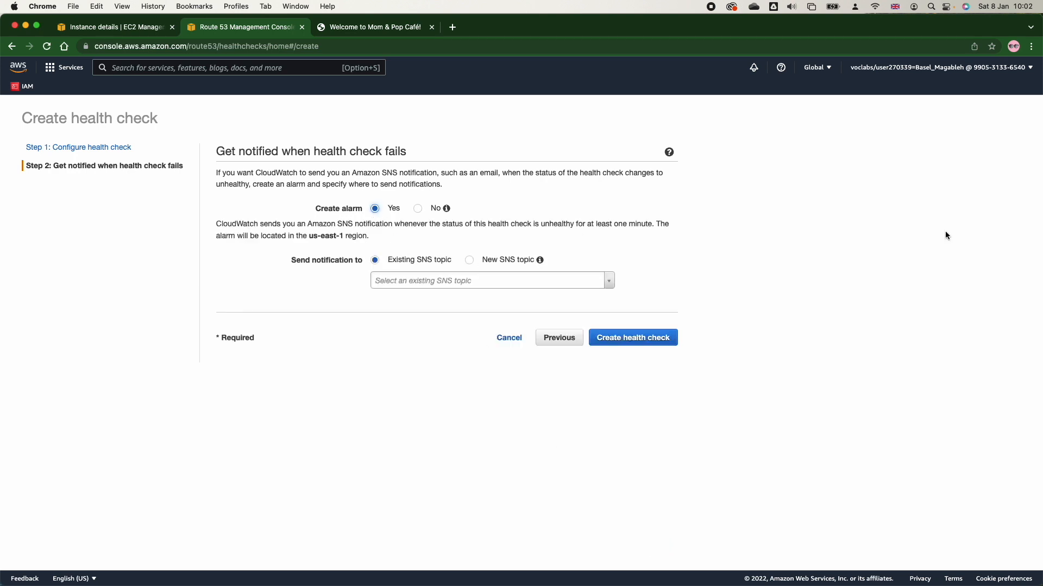
{"action": "left_click", "coordinate": [469, 260]}
{"action": "left_click", "coordinate": [437, 276]}
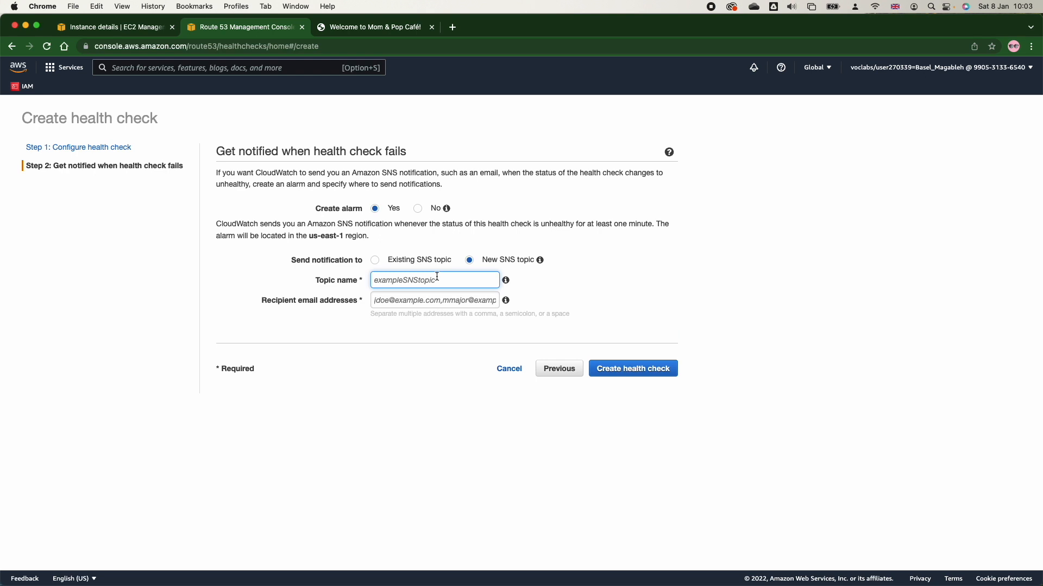
{"action": "type", "text": "Primary EC2Down"}
Fill in the recipient's email address for the notifications and create the health check.
{"action": "key", "text": "Tab"}
{"action": "key", "text": "super+v"}
{"action": "left_click", "coordinate": [631, 369]}
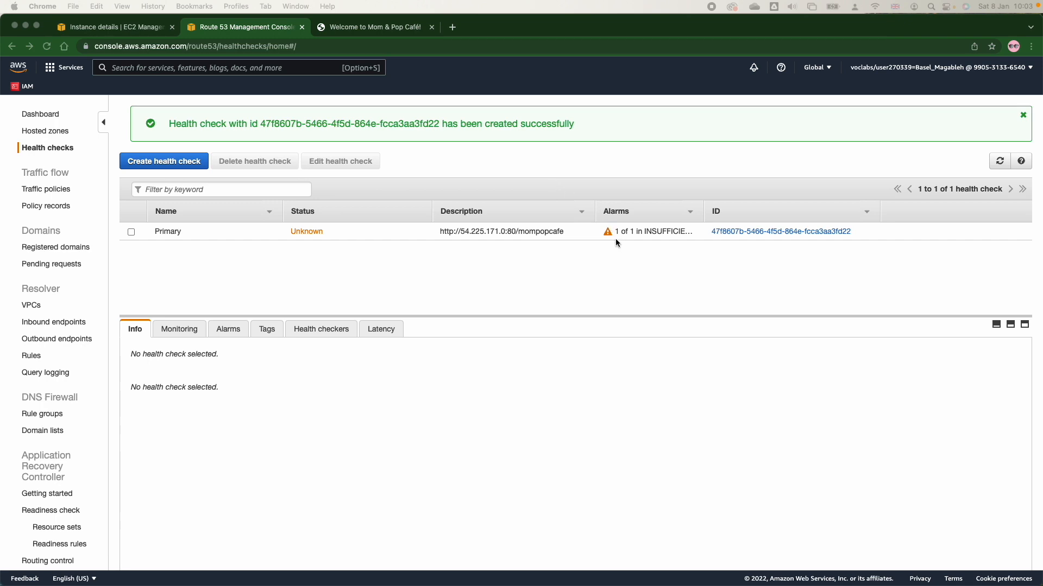
Reload the Mom & Pop Café site to check that it responds, and return to the Route 53 health checks.
{"action": "left_click", "coordinate": [340, 27]}
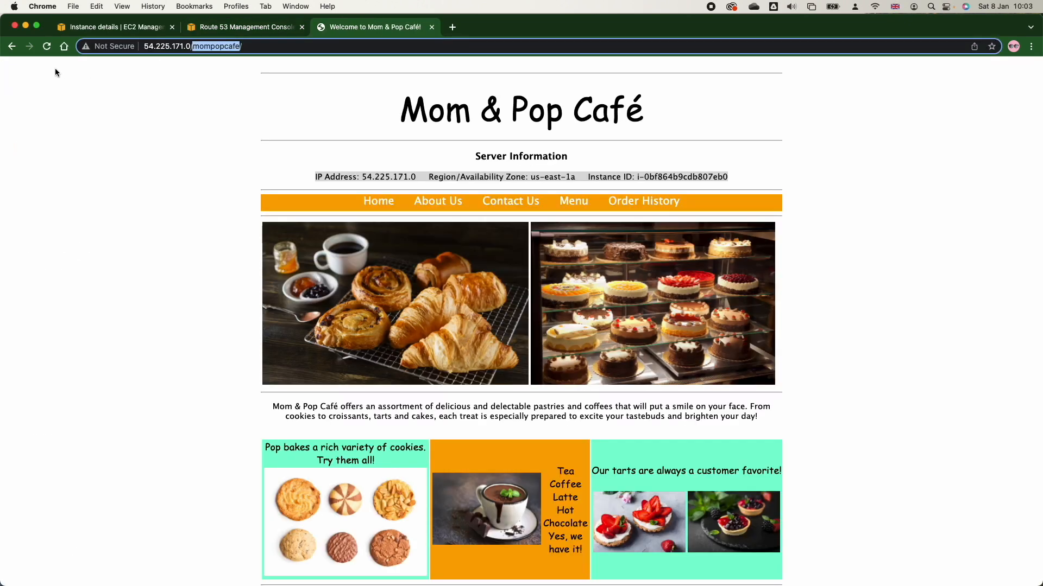
{"action": "left_click", "coordinate": [47, 46]}
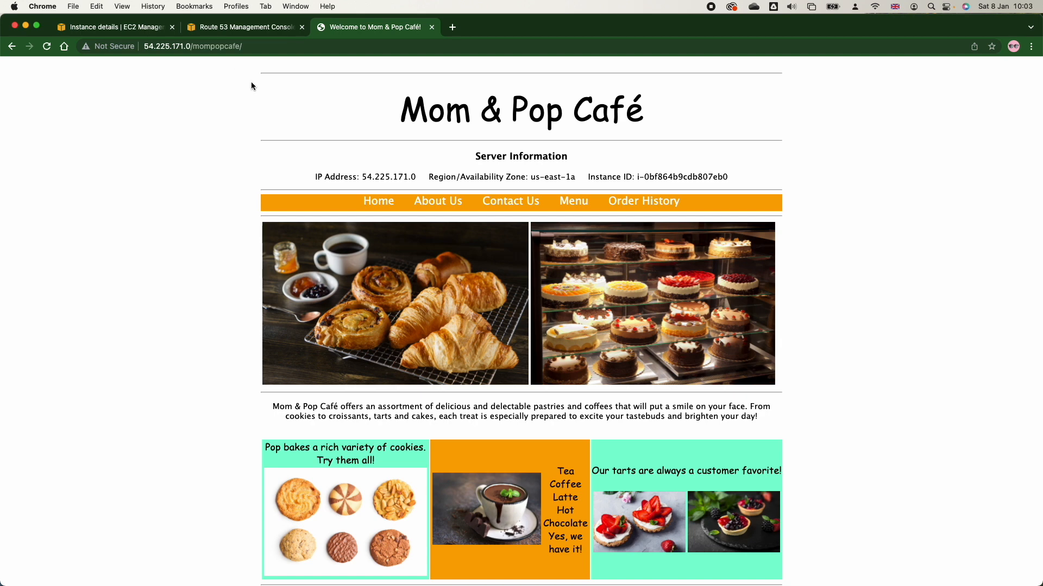
{"action": "left_click", "coordinate": [234, 35]}
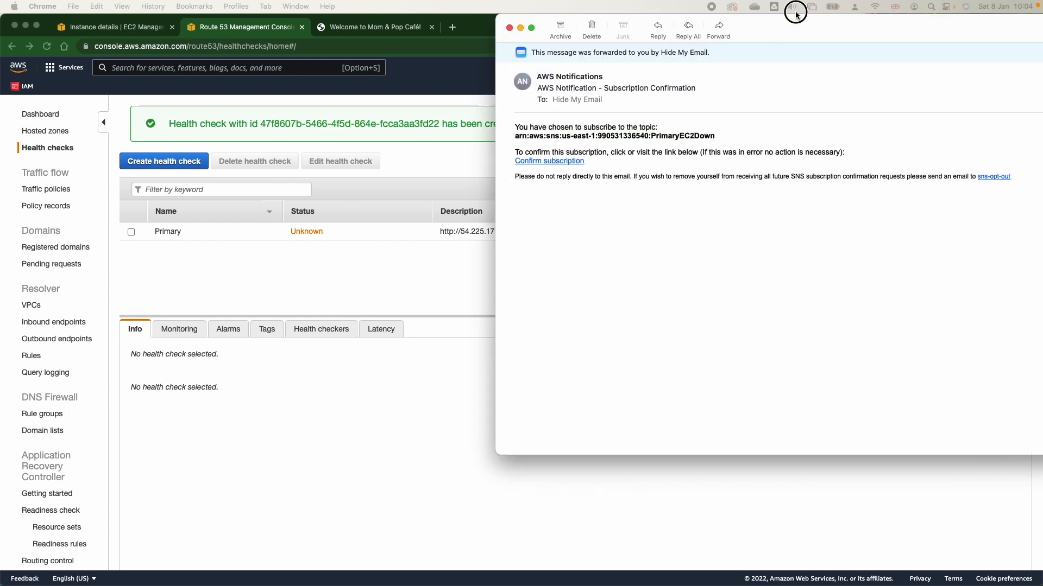
Switch to Mail, bring the SNS subscription confirmation message fully into view, and highlight the topic name PrimaryEC2Down.
{"action": "left_click_drag", "start_coordinate": [530, 76], "coordinate": [413, 88]}
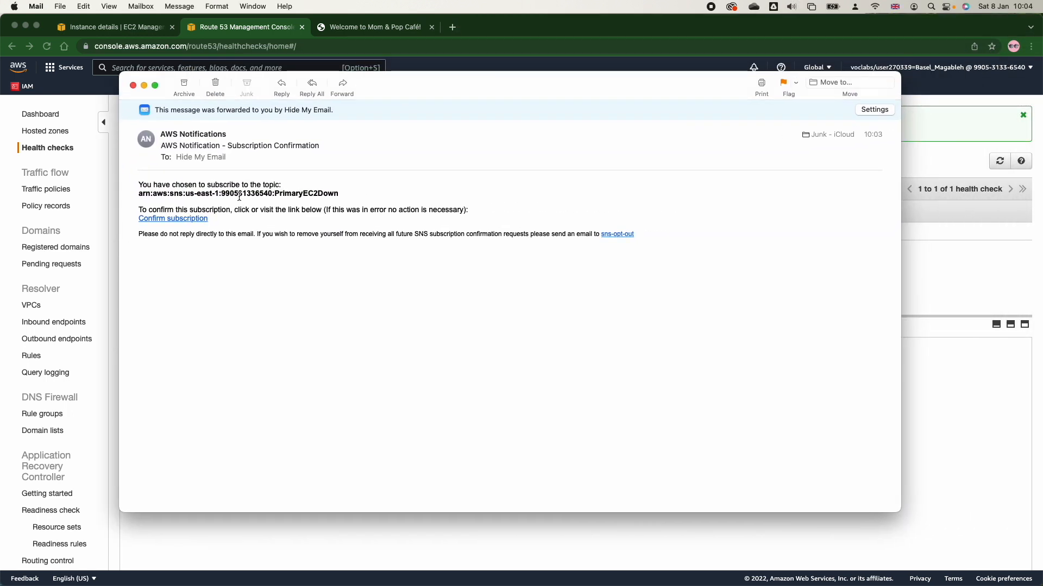
{"action": "double_click", "coordinate": [293, 193]}
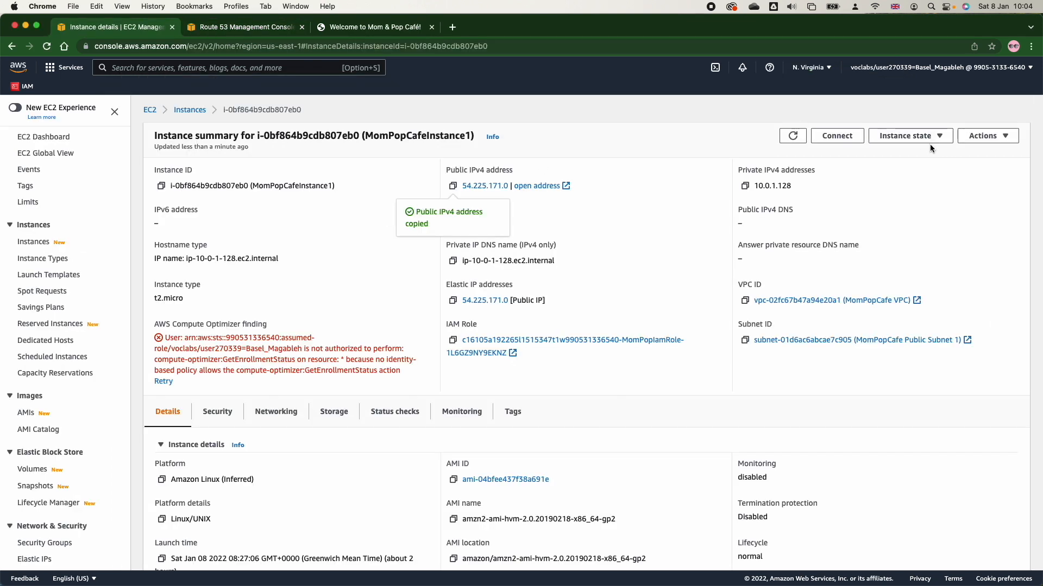
Stop MomPopCafeInstance1 from its EC2 instance details and confirm the stop.
{"action": "left_click", "coordinate": [927, 136]}
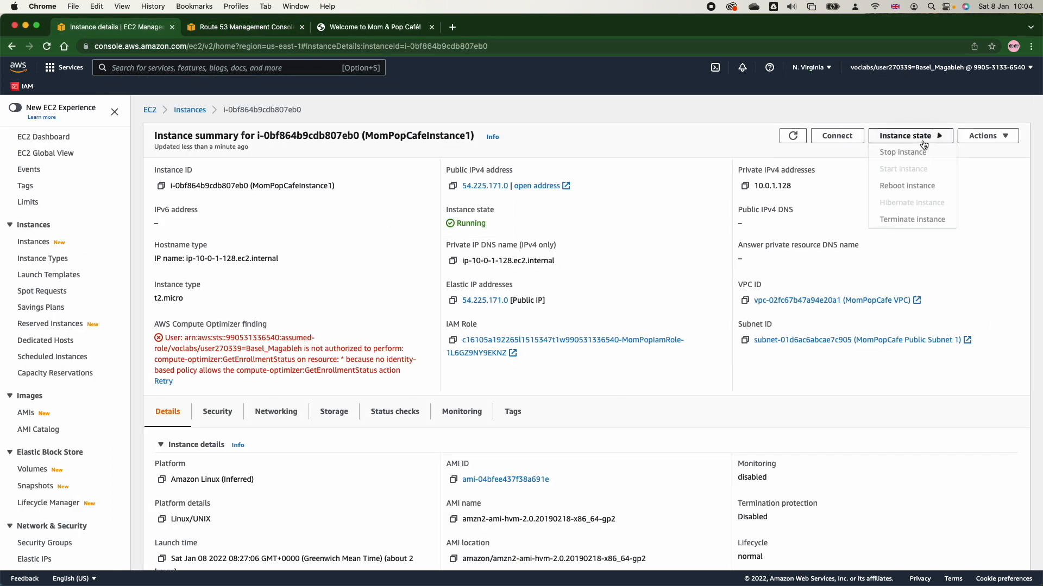
{"action": "left_click", "coordinate": [916, 151]}
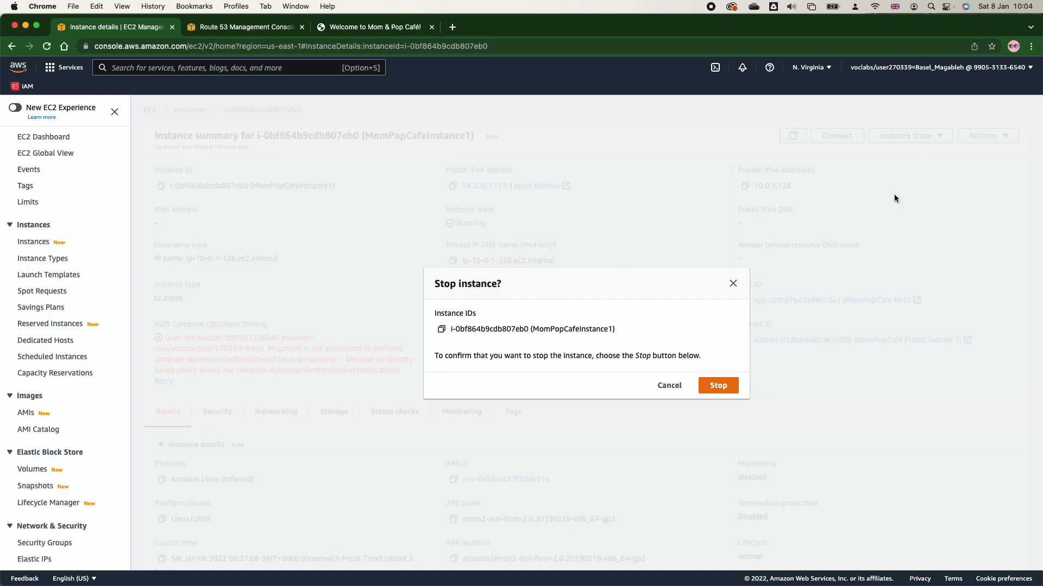
{"action": "left_click", "coordinate": [713, 386]}
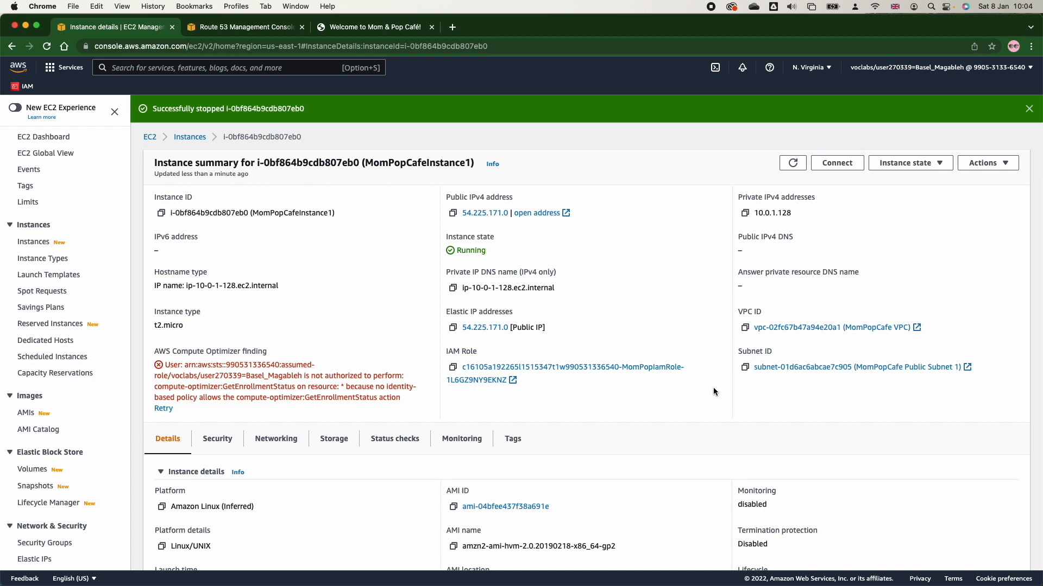
Reload the café site and examine the CloudWatch alarm email, highlighting the reason for the state change.
{"action": "left_click", "coordinate": [369, 28]}
{"action": "left_click", "coordinate": [47, 48]}
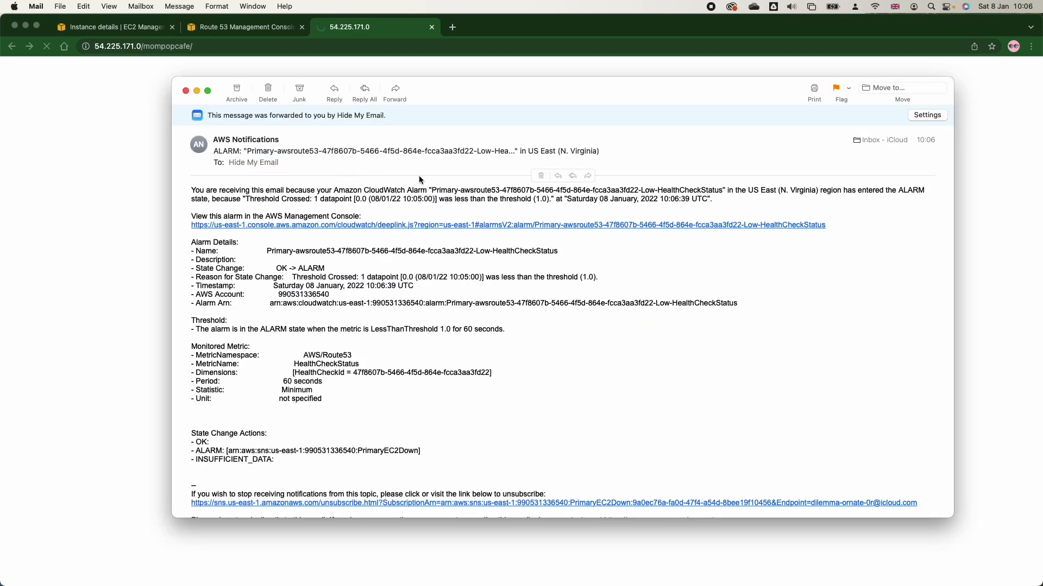
{"action": "triple_click", "coordinate": [263, 260]}
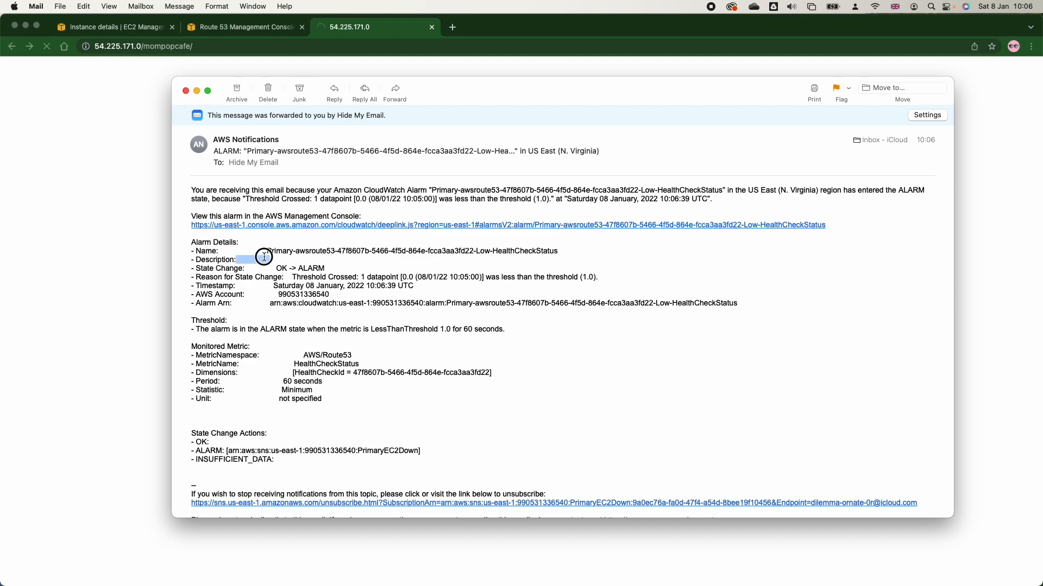
{"action": "triple_click", "coordinate": [313, 277]}
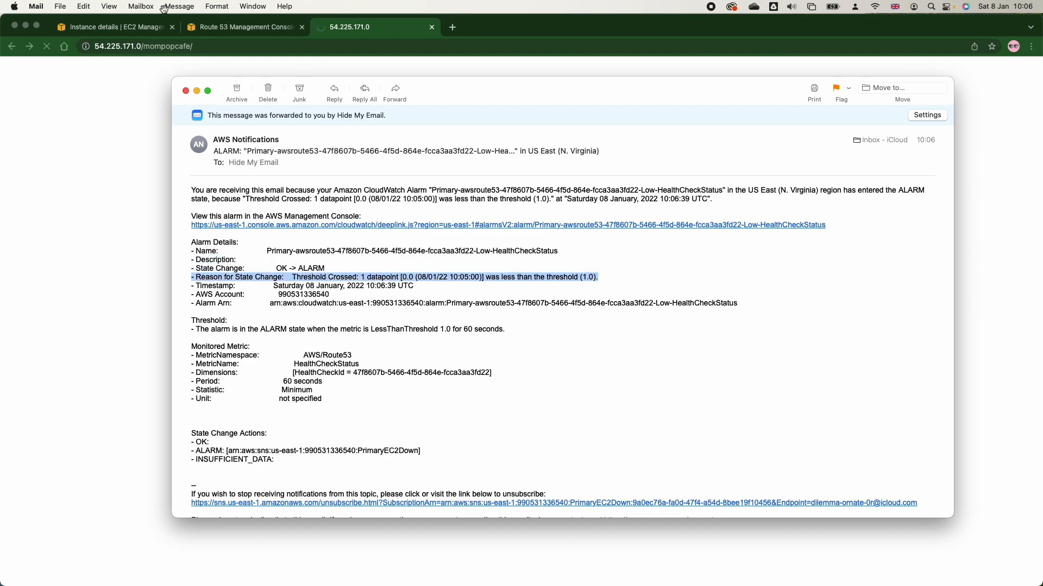
Start MomPopCafeInstance1 from the EC2 instances list, clear the selection, and refresh the list to check its state.
{"action": "left_click", "coordinate": [118, 31]}
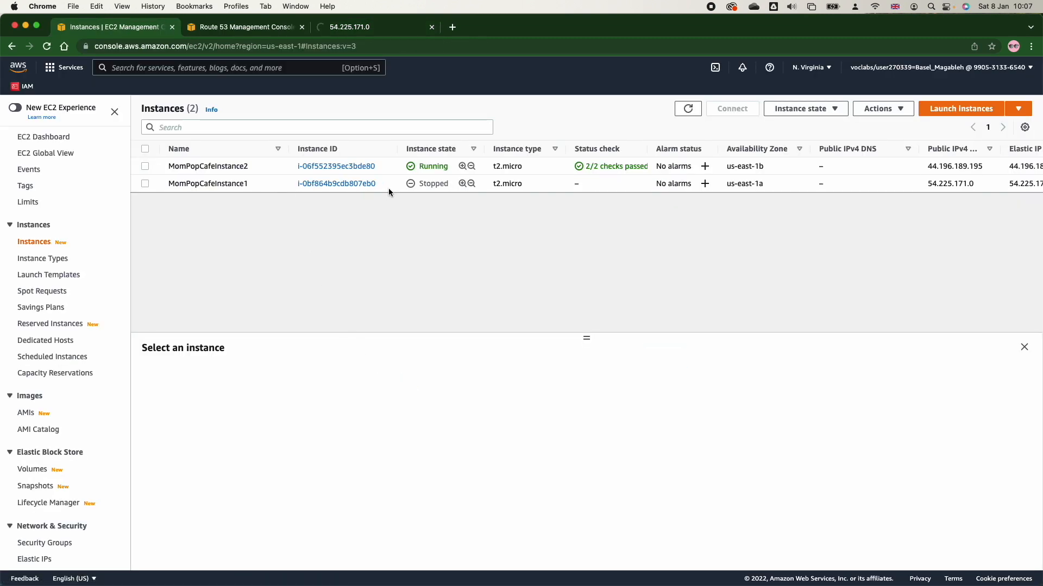
{"action": "left_click", "coordinate": [163, 182]}
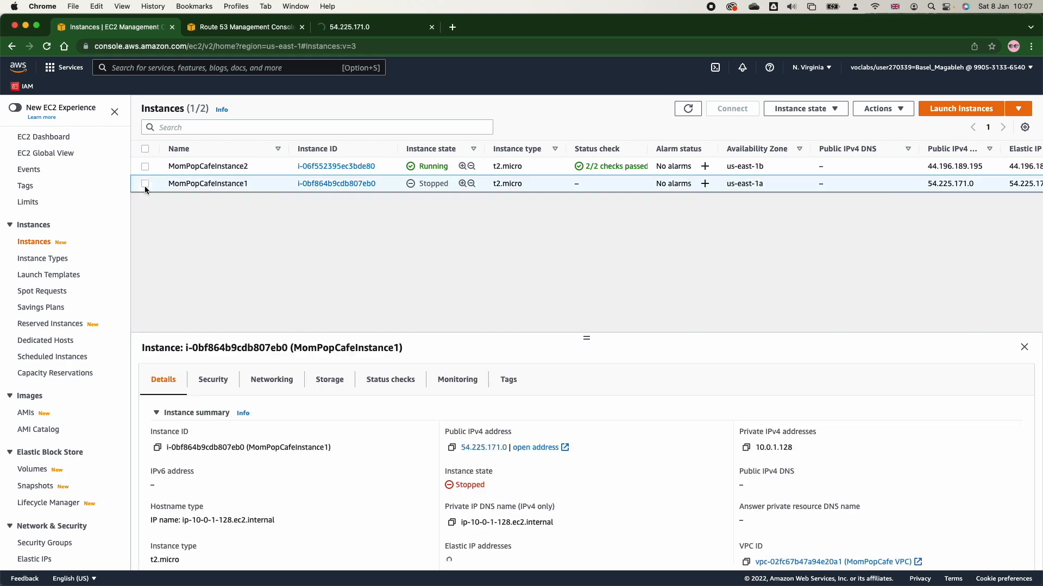
{"action": "left_click", "coordinate": [810, 118]}
{"action": "left_click", "coordinate": [807, 143]}
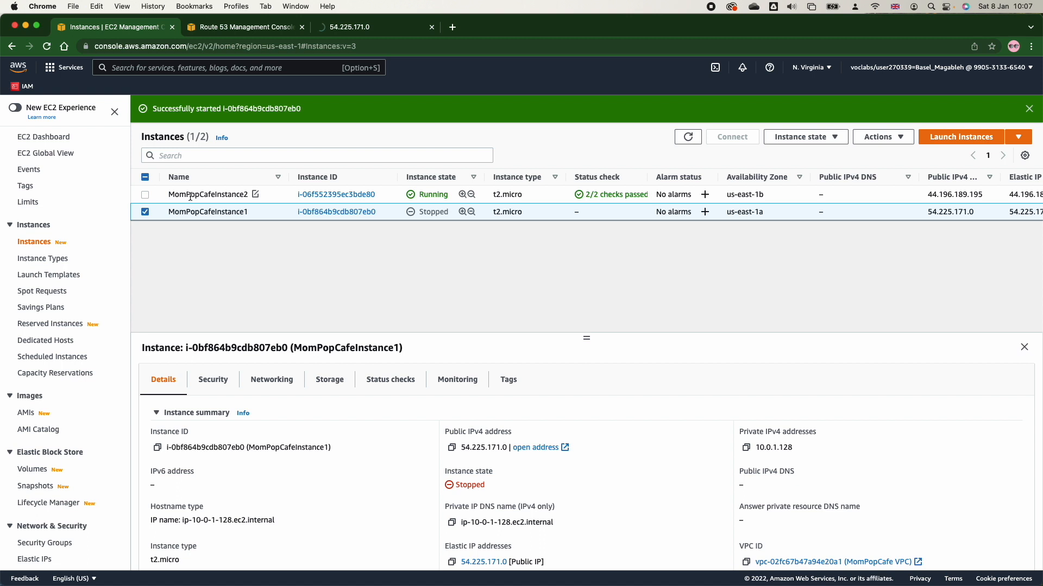
{"action": "left_click", "coordinate": [145, 212]}
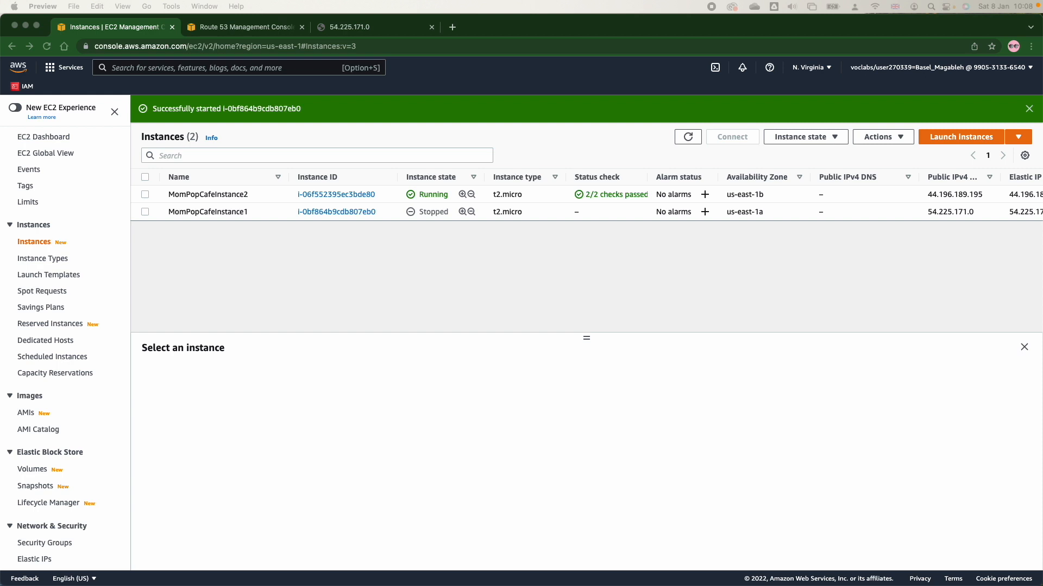
{"action": "left_click", "coordinate": [688, 141]}
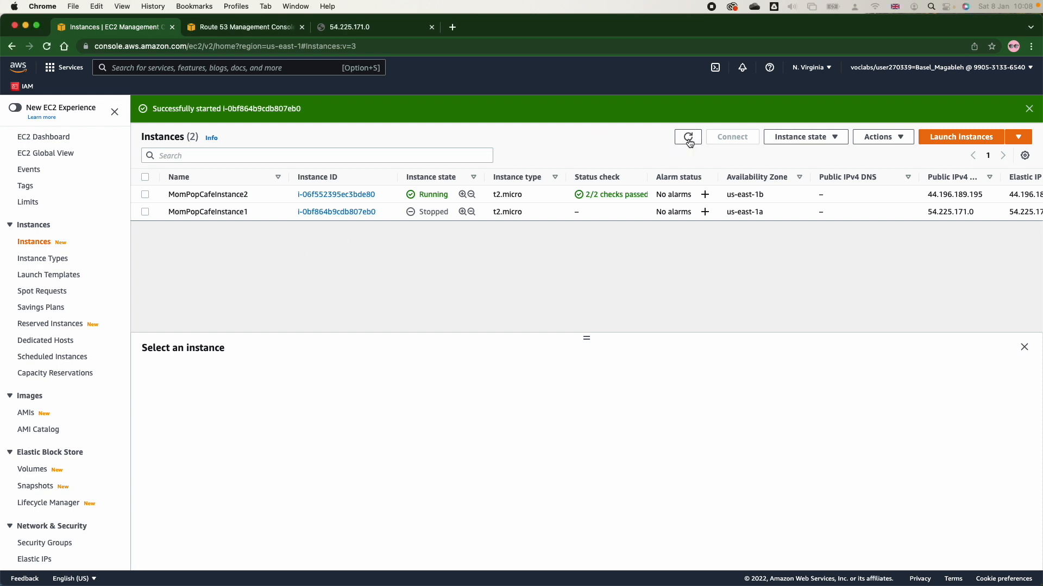
{"action": "left_click", "coordinate": [688, 140]}
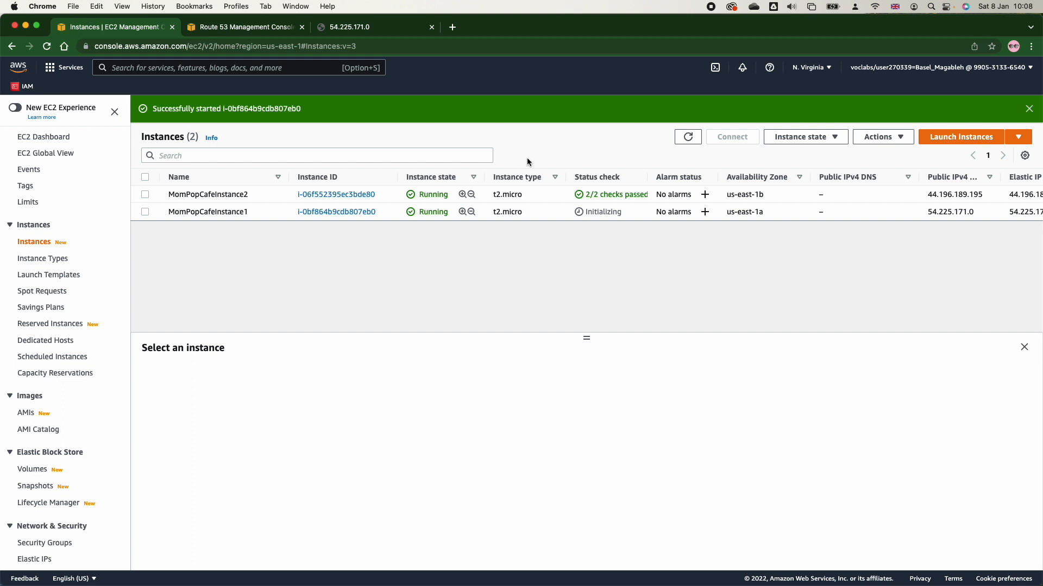
{"action": "mouse_move", "coordinate": [745, 585]}
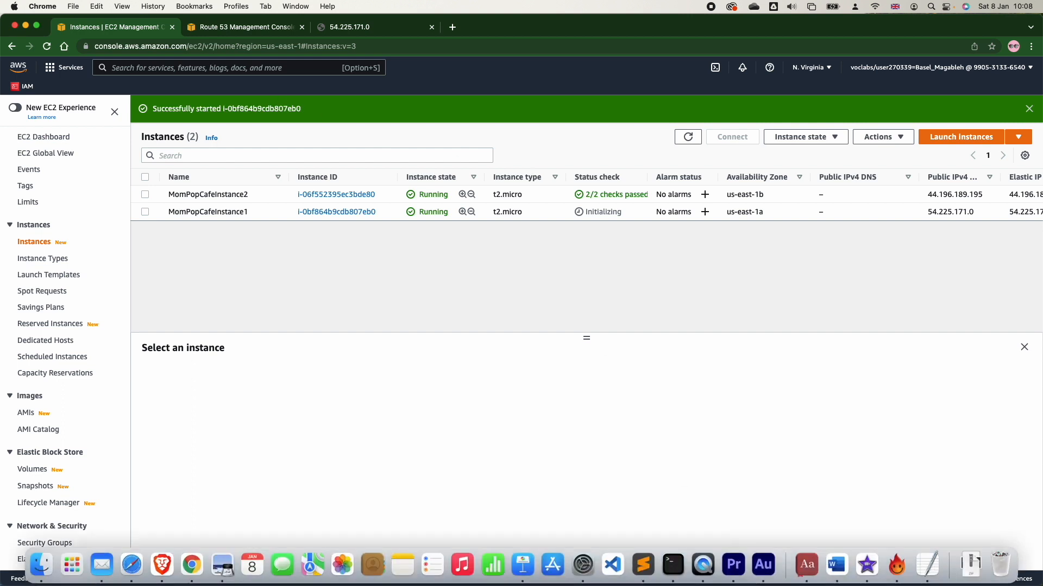
{"action": "key", "text": "super+Tab"}
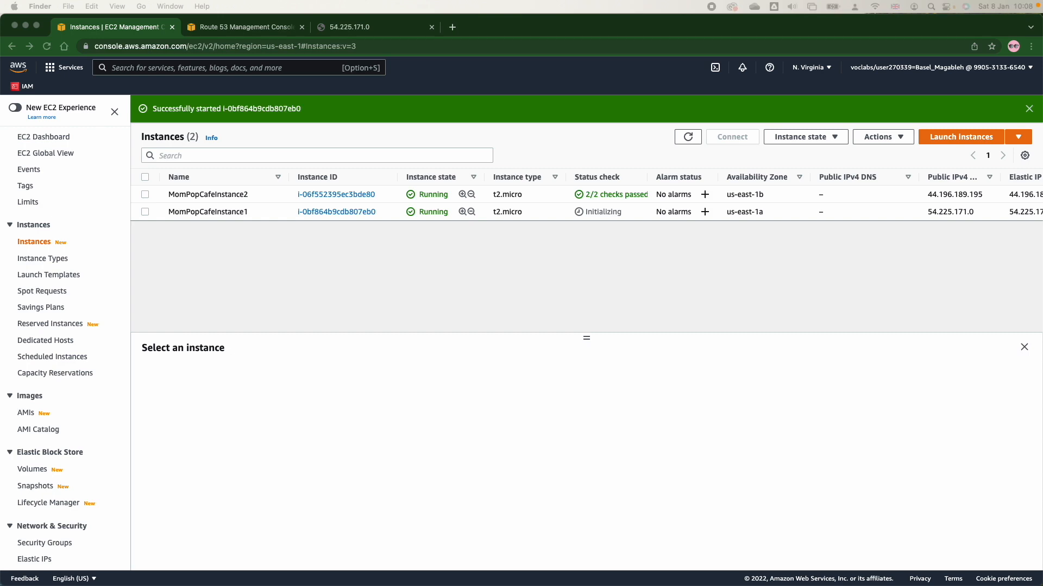
{"action": "left_click_drag", "start_coordinate": [1042, 20], "coordinate": [379, 18]}
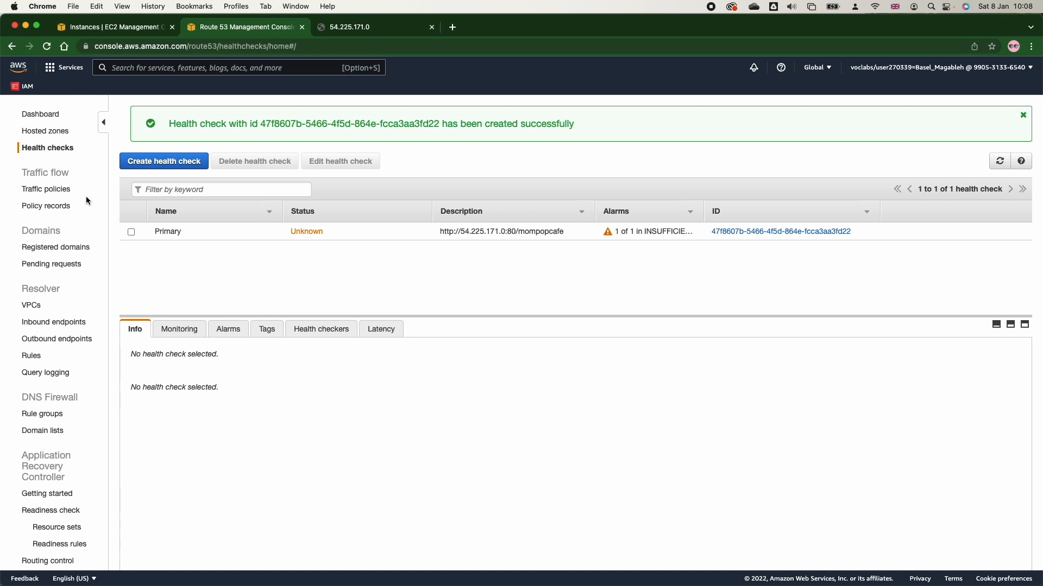
Begin a simple routing record in the Route 53 hosted zone 3549957_1641627676.vocareum.training, name it www, and highlight the domain suffix.
{"action": "left_click", "coordinate": [35, 133]}
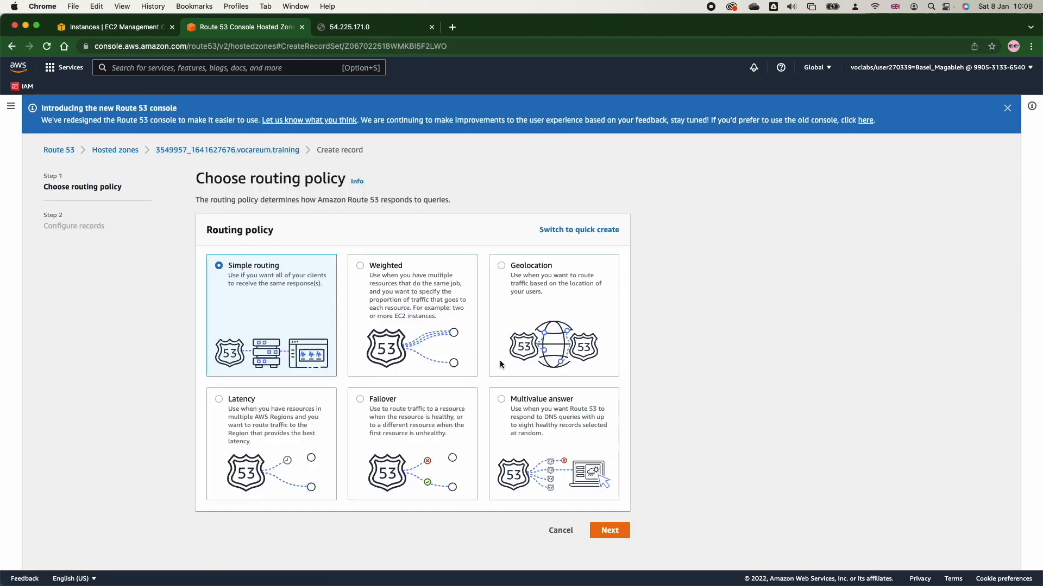
{"action": "left_click", "coordinate": [599, 532]}
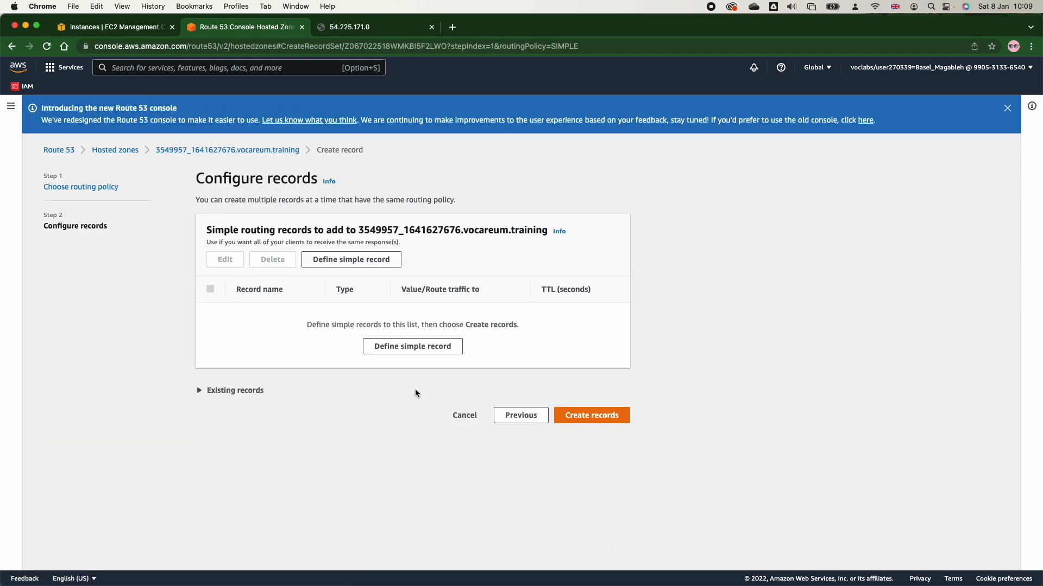
{"action": "left_click", "coordinate": [401, 347]}
{"action": "left_click", "coordinate": [397, 222]}
{"action": "type", "text": "www"}
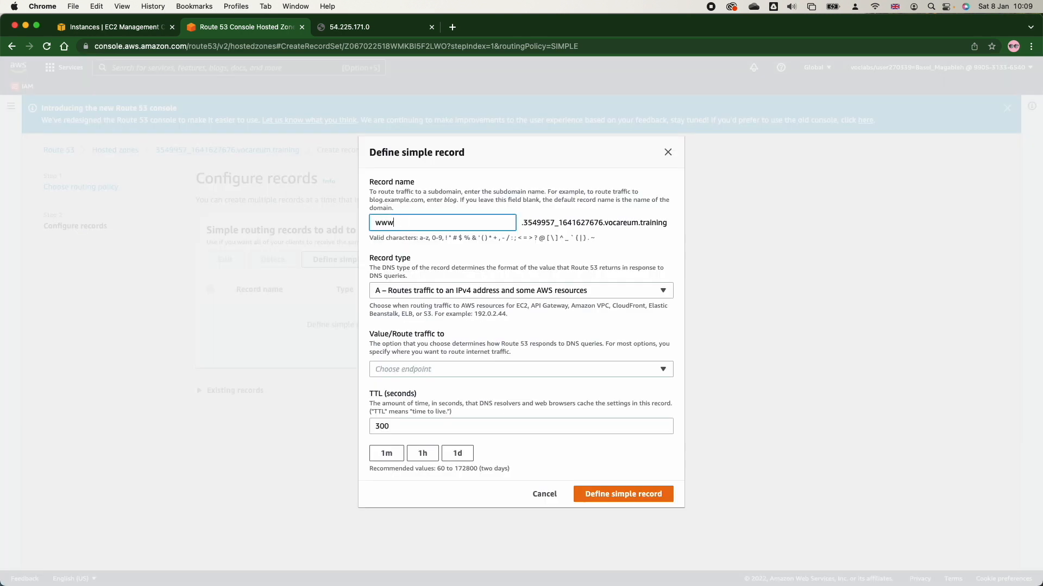
{"action": "left_click", "coordinate": [575, 218]}
{"action": "triple_click", "coordinate": [575, 219]}
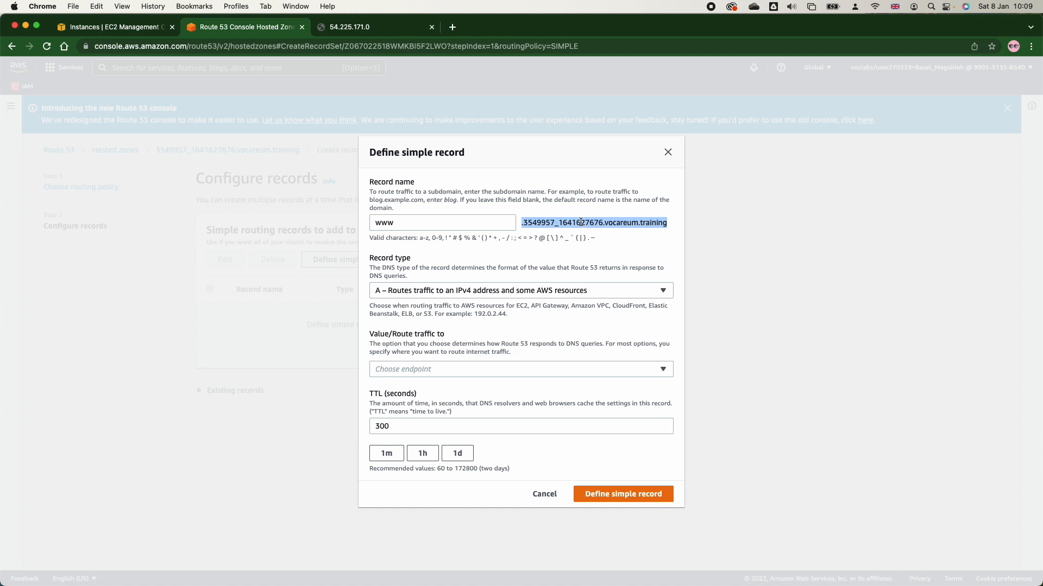
{"action": "left_click", "coordinate": [568, 220]}
{"action": "triple_click", "coordinate": [568, 220]}
Set the record's endpoint to IP address or another value, and copy the public IPv4 address of MomPopCafeInstance1 from EC2.
{"action": "left_click", "coordinate": [443, 367]}
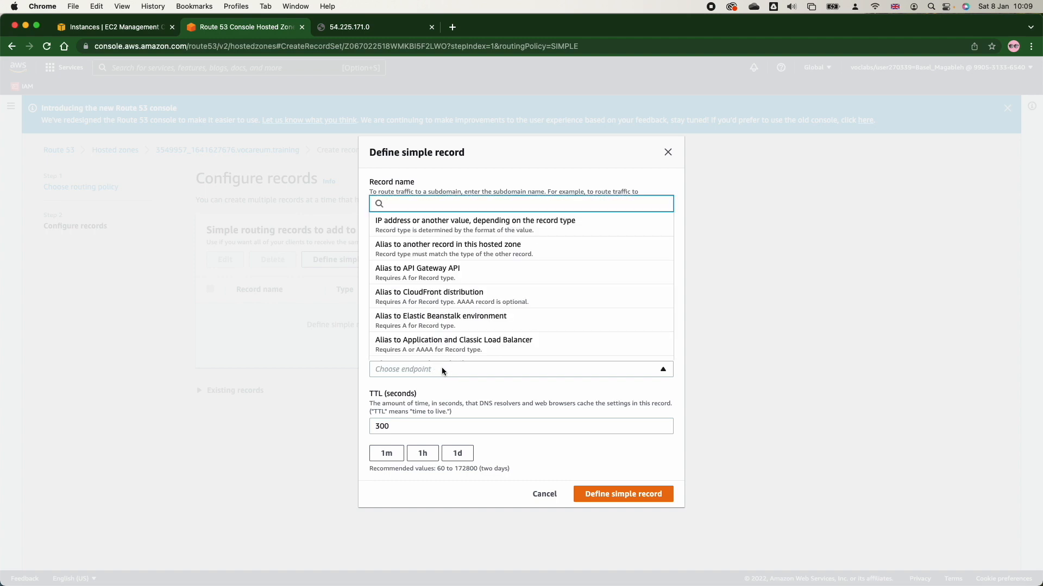
{"action": "left_click", "coordinate": [432, 219]}
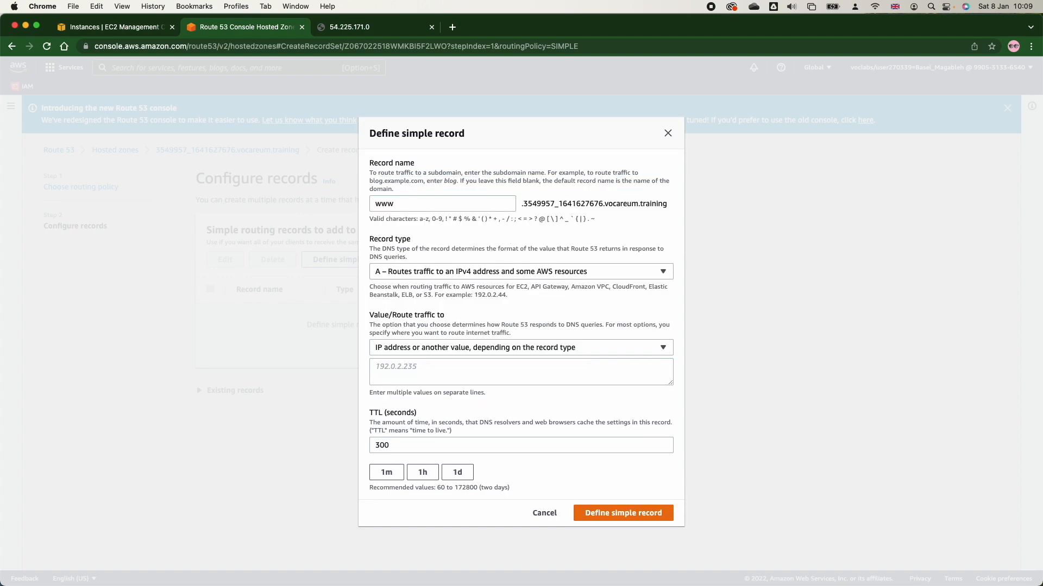
{"action": "left_click", "coordinate": [430, 371]}
{"action": "left_click", "coordinate": [114, 27]}
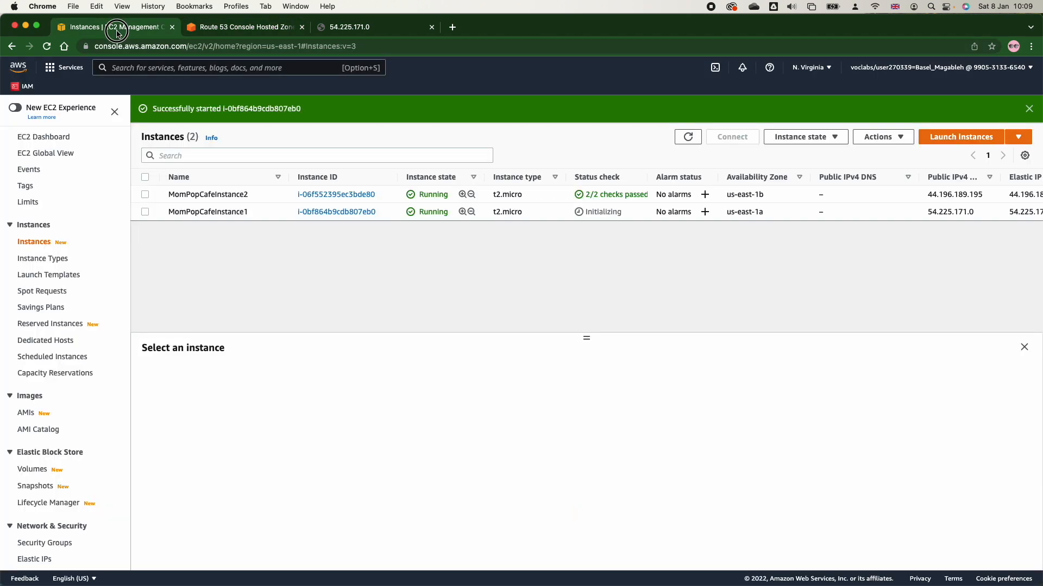
{"action": "left_click", "coordinate": [689, 137]}
{"action": "left_click", "coordinate": [144, 212]}
{"action": "left_click", "coordinate": [452, 448]}
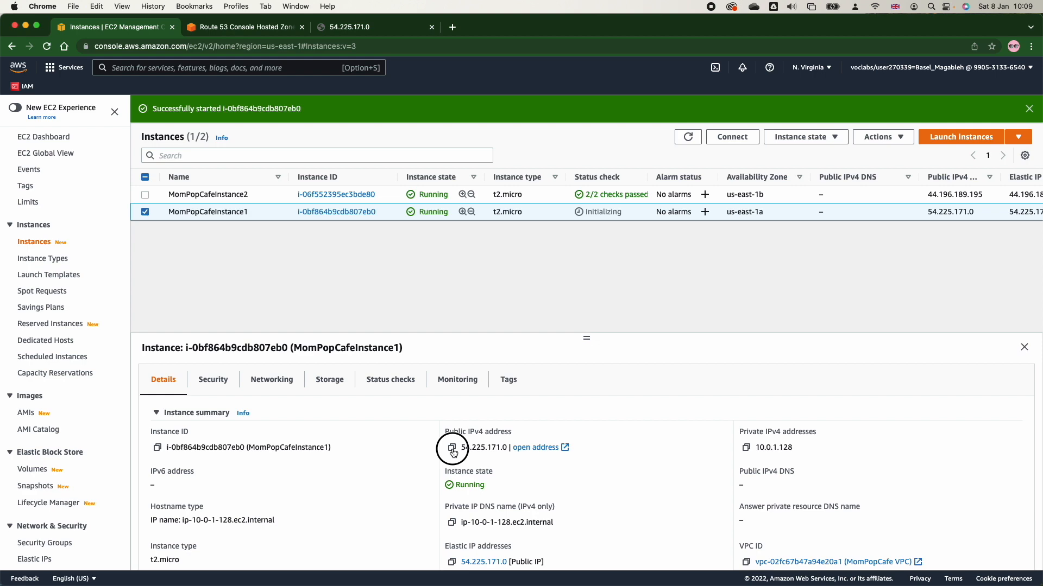
Enter 54.225.171.0 as the simple record's value, define the record, and create it in the hosted zone.
{"action": "left_click", "coordinate": [269, 28]}
{"action": "key", "text": "super+v"}
{"action": "left_click", "coordinate": [643, 513]}
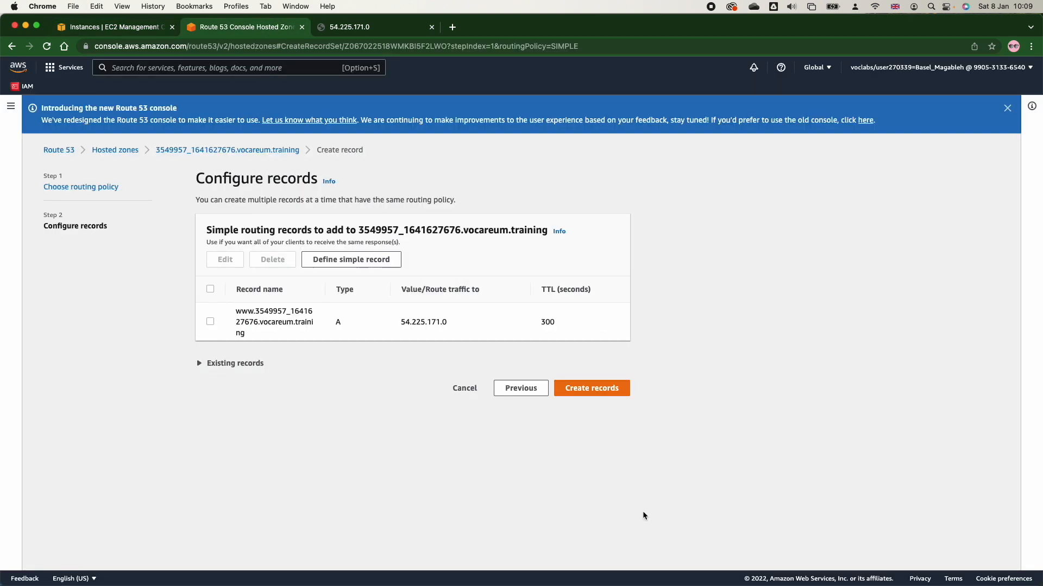
{"action": "left_click", "coordinate": [596, 392]}
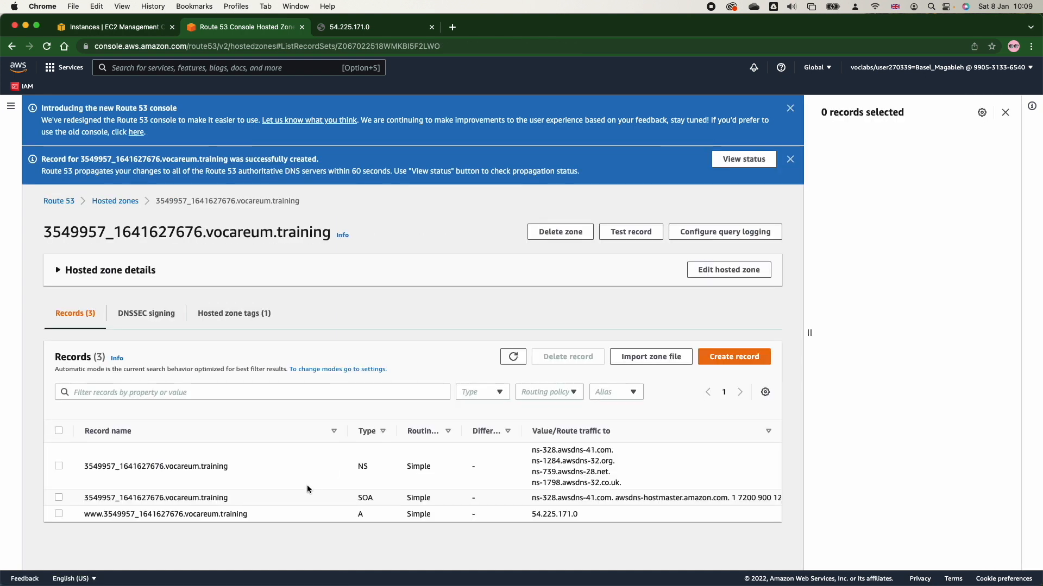
Copy the full www record name, check the existing café page, and open the copied domain in a new browser tab.
{"action": "left_click_drag", "start_coordinate": [82, 514], "coordinate": [260, 519]}
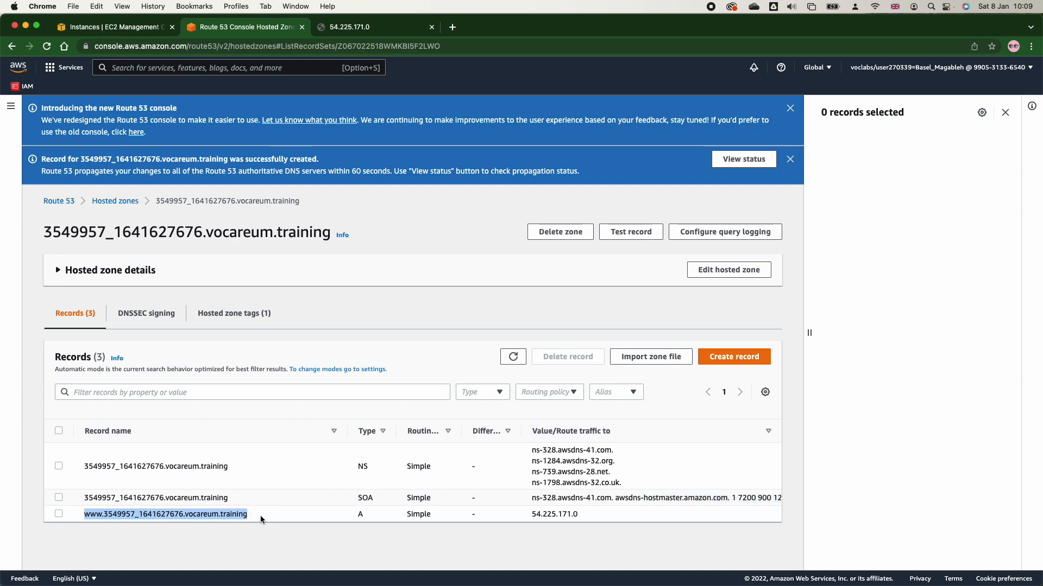
{"action": "left_click", "coordinate": [360, 27]}
{"action": "left_click", "coordinate": [47, 46]}
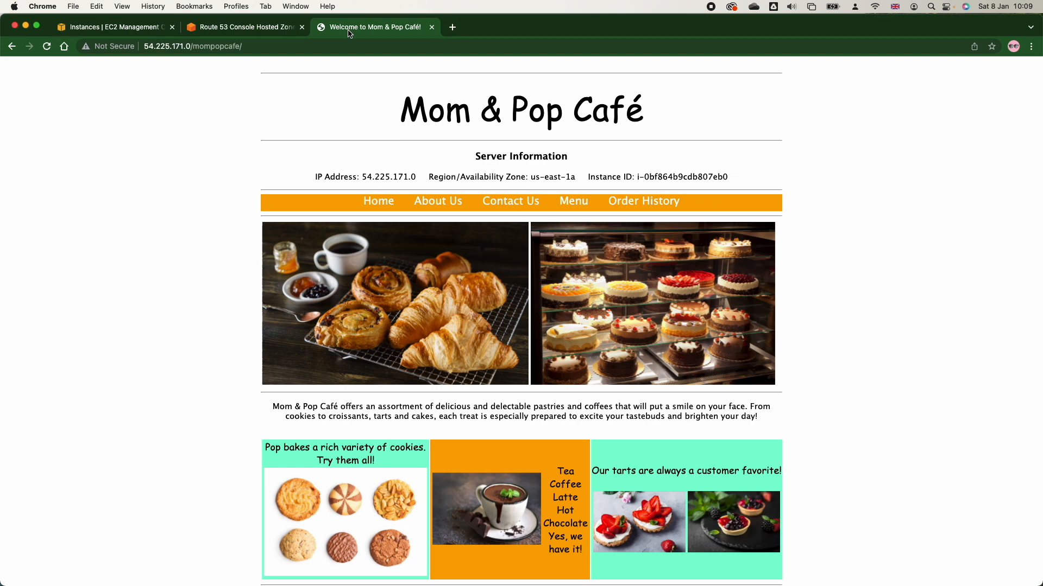
{"action": "left_click", "coordinate": [451, 27]}
{"action": "key", "text": "super+v"}
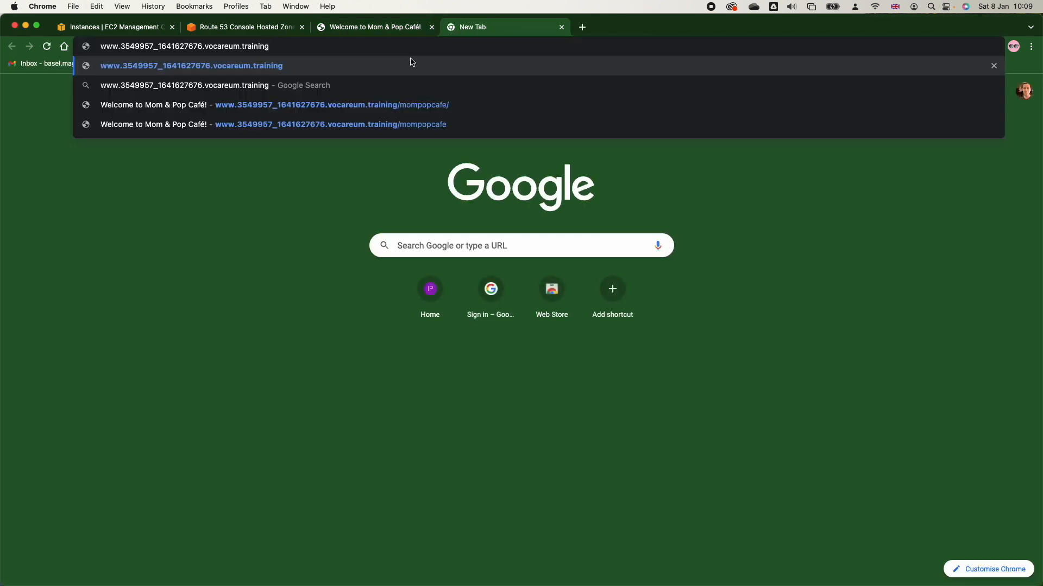
{"action": "left_click", "coordinate": [374, 65]}
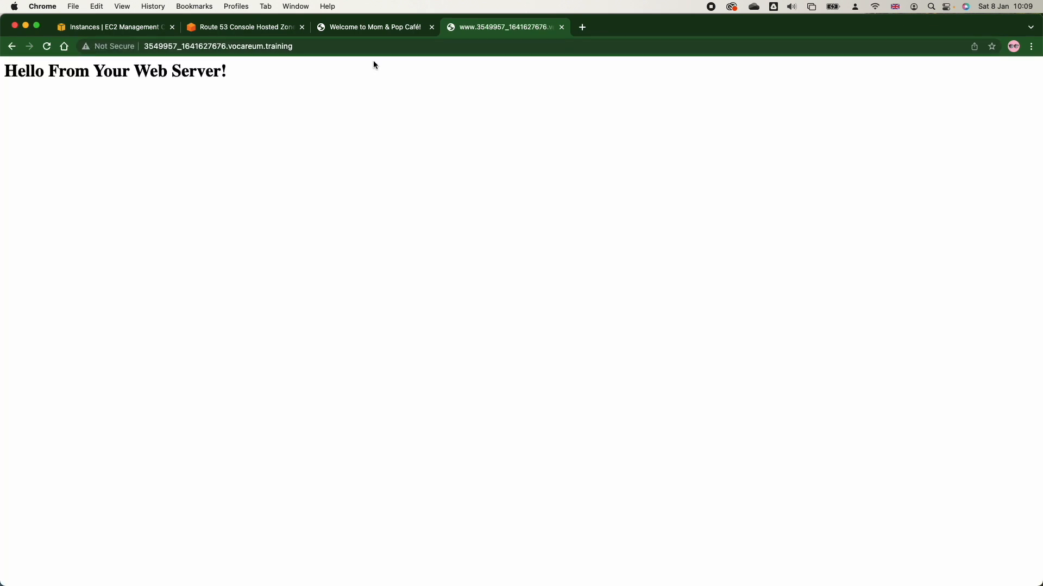
Open the /mompopcafe/ page on the www domain and highlight the server information and its IP address.
{"action": "left_click", "coordinate": [304, 46]}
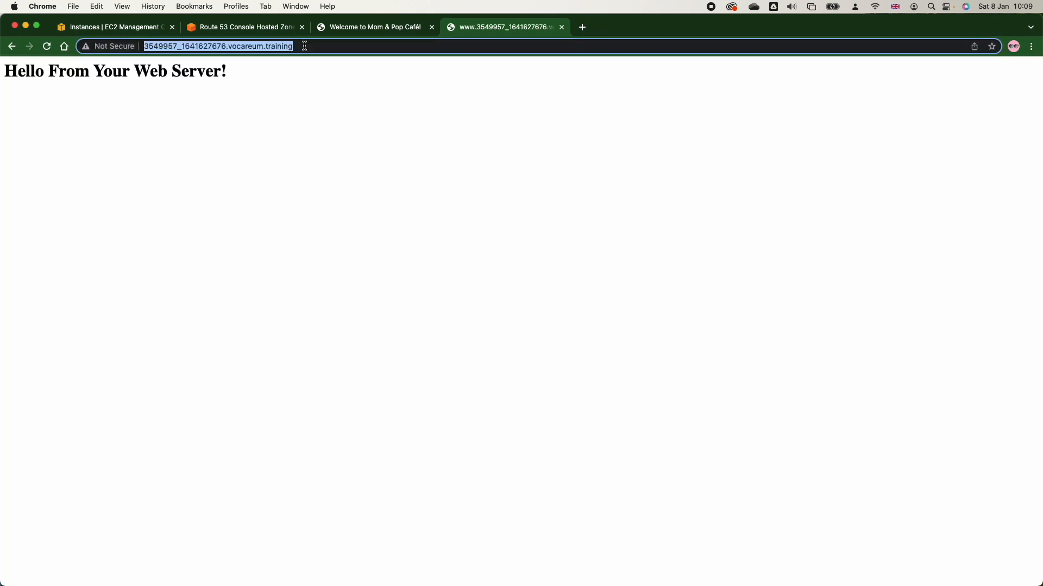
{"action": "left_click", "coordinate": [305, 46]}
{"action": "type", "text": "/mompopcafe/"}
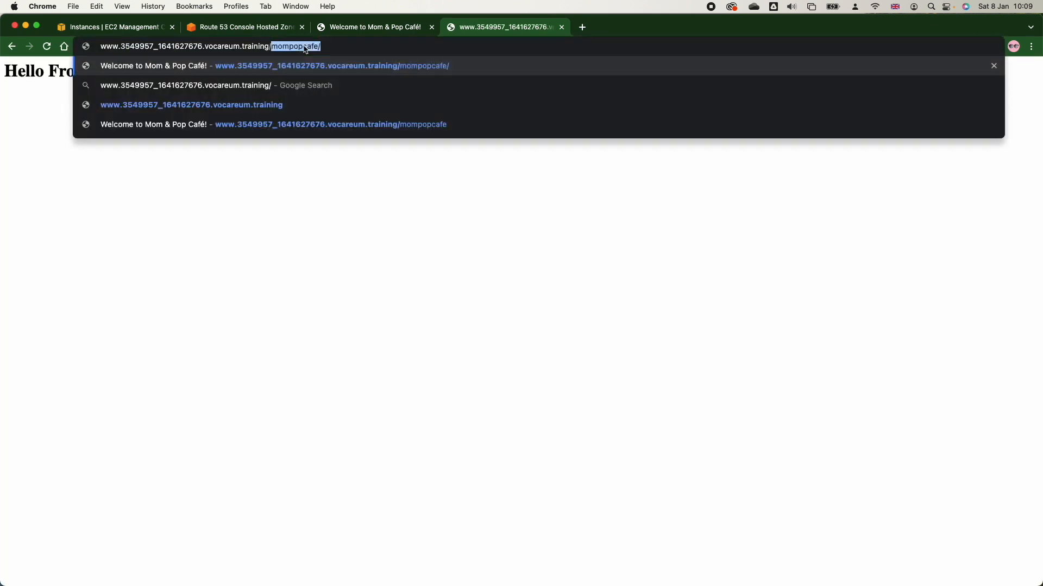
{"action": "left_click", "coordinate": [385, 70]}
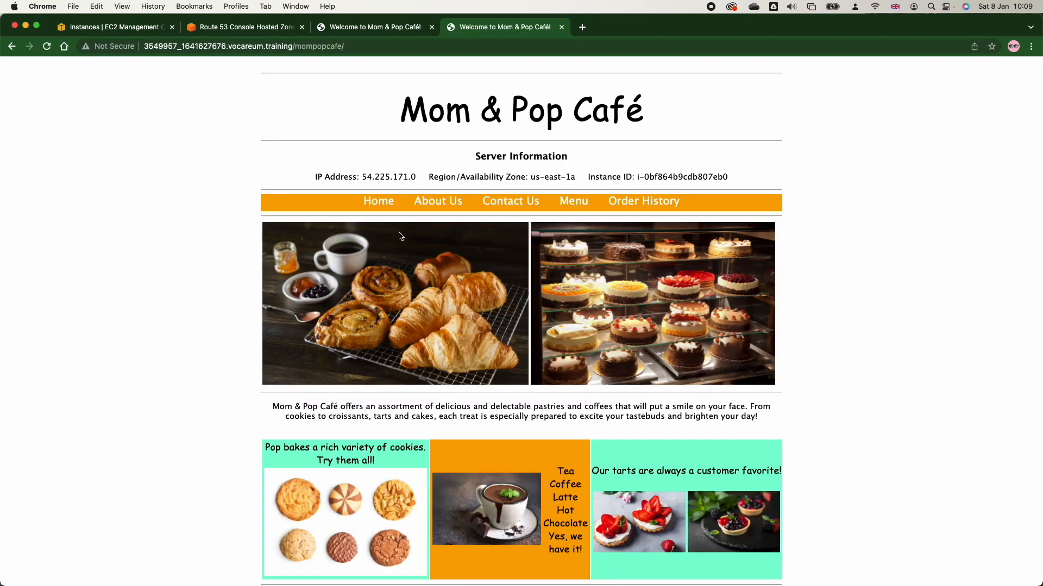
{"action": "triple_click", "coordinate": [550, 175]}
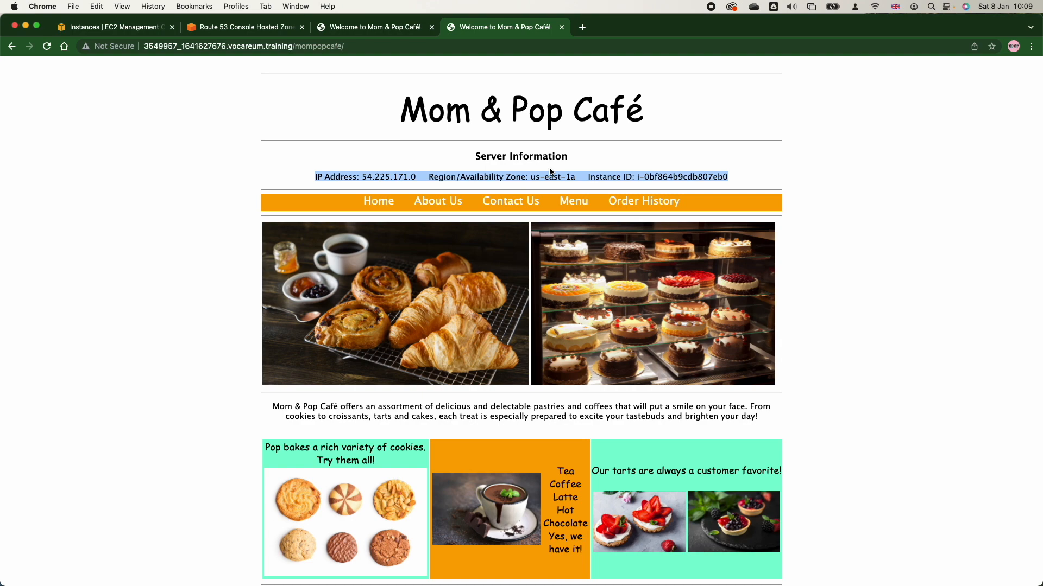
{"action": "double_click", "coordinate": [370, 177]}
{"action": "key", "text": "super+c"}
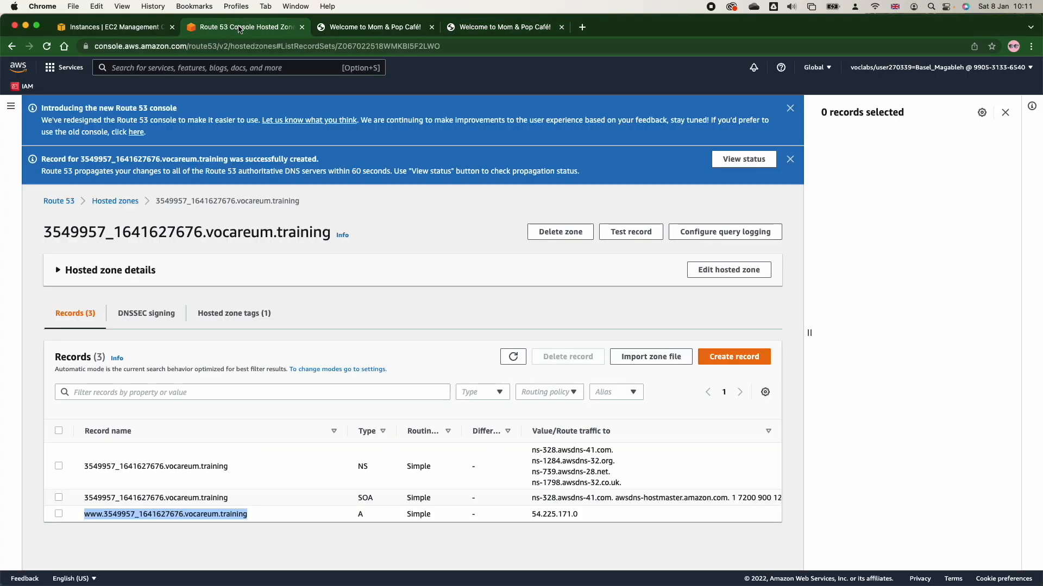
Delete the www A record from the Route 53 hosted zone and highlight the types of the remaining SOA and NS records.
{"action": "left_click", "coordinate": [58, 514]}
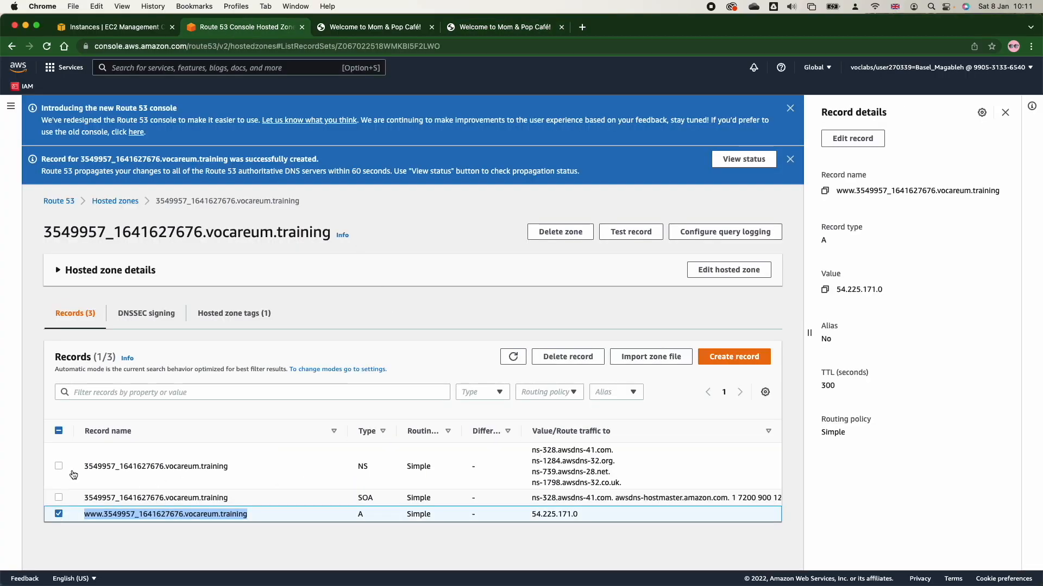
{"action": "left_click", "coordinate": [553, 356]}
{"action": "left_click", "coordinate": [653, 431]}
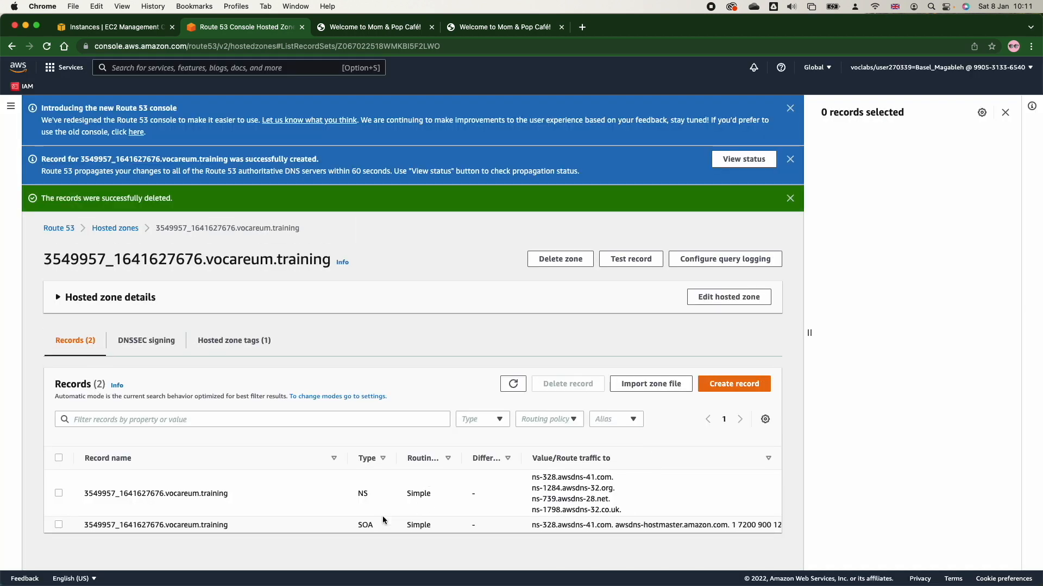
{"action": "double_click", "coordinate": [366, 525]}
{"action": "double_click", "coordinate": [362, 494]}
{"action": "double_click", "coordinate": [365, 525]}
{"action": "left_click", "coordinate": [365, 525]}
{"action": "scroll", "coordinate": [364, 525], "scroll_direction": "right", "scroll_amount": 1}
{"action": "left_click", "coordinate": [730, 384]}
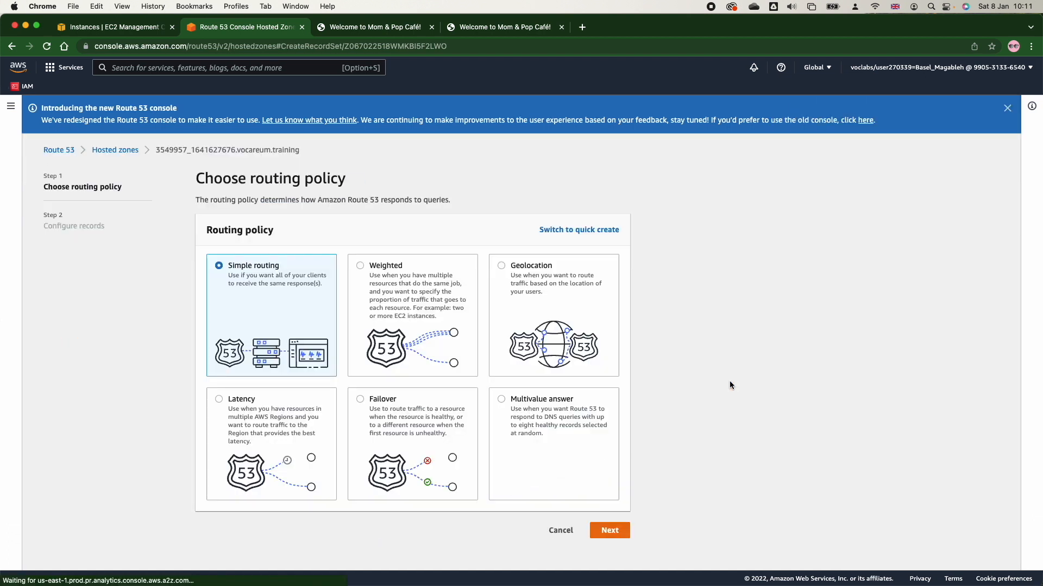
{"action": "left_click", "coordinate": [360, 266]}
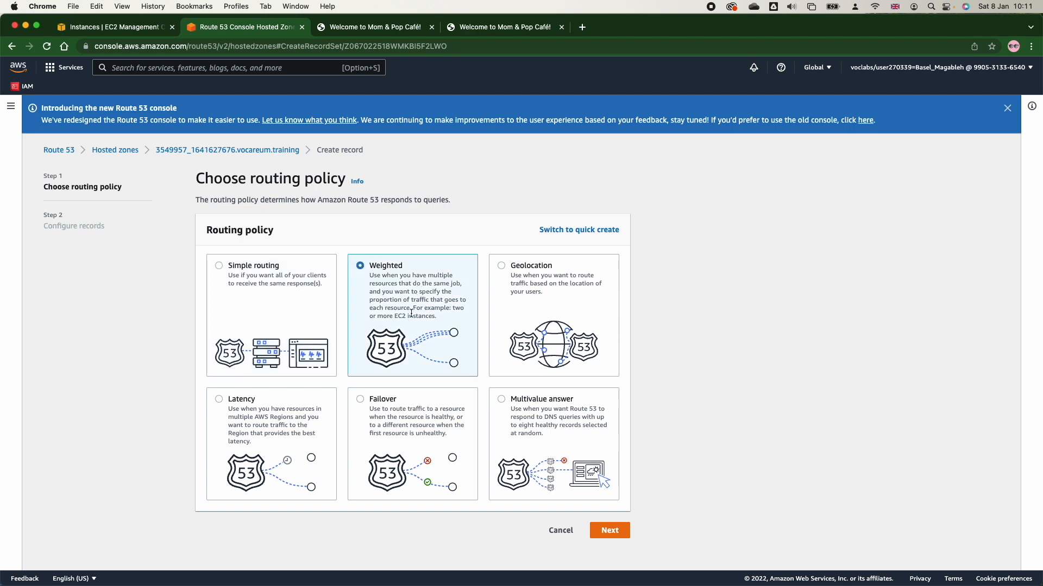
{"action": "left_click", "coordinate": [609, 529]}
{"action": "left_click", "coordinate": [264, 304]}
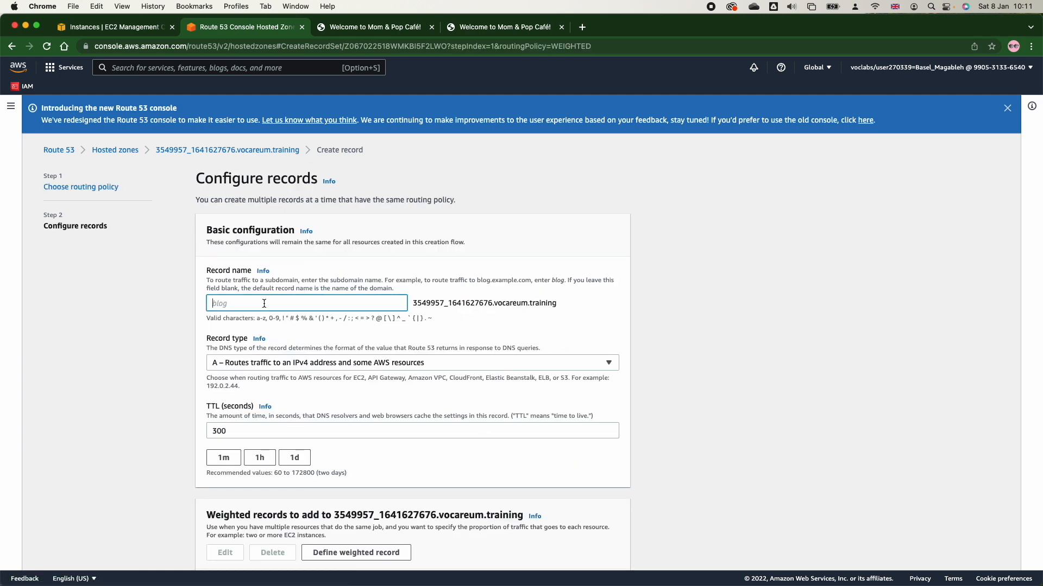
{"action": "type", "text": "www"}
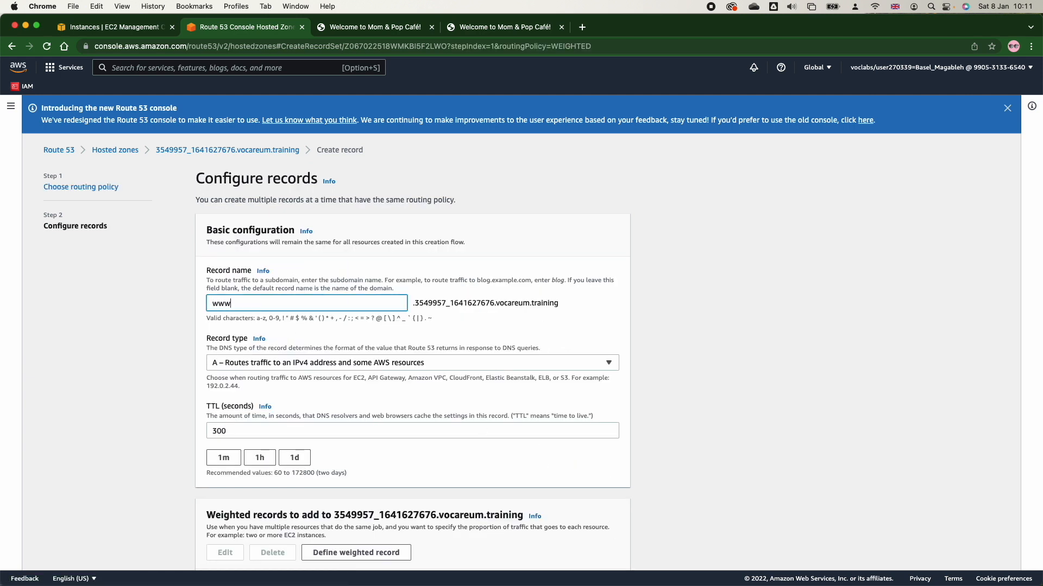
{"action": "left_click", "coordinate": [279, 372]}
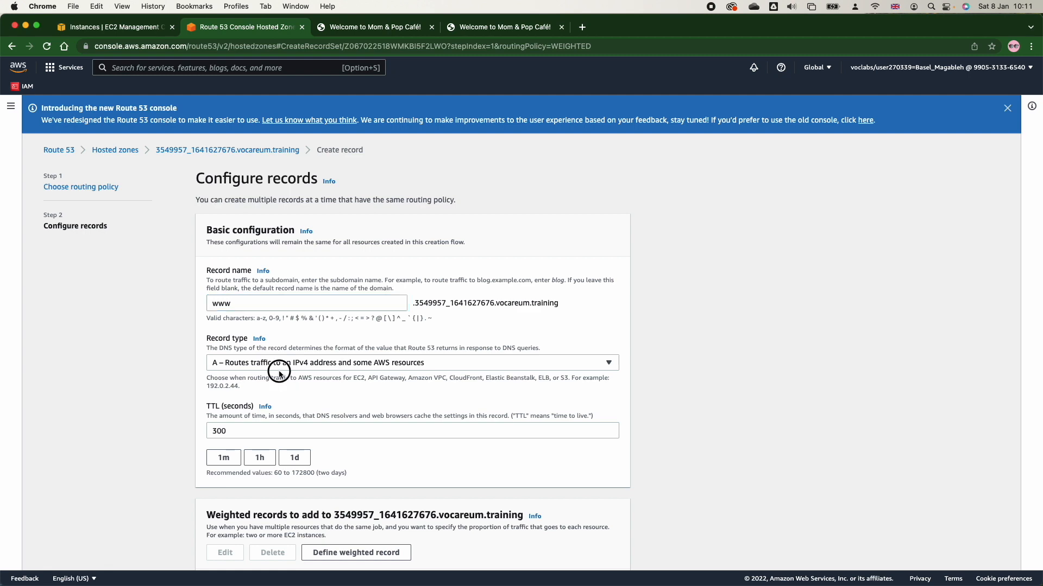
Choose record type A, routing traffic to an IPv4 address and some AWS resources, for the weighted www record.
{"action": "left_click", "coordinate": [279, 368]}
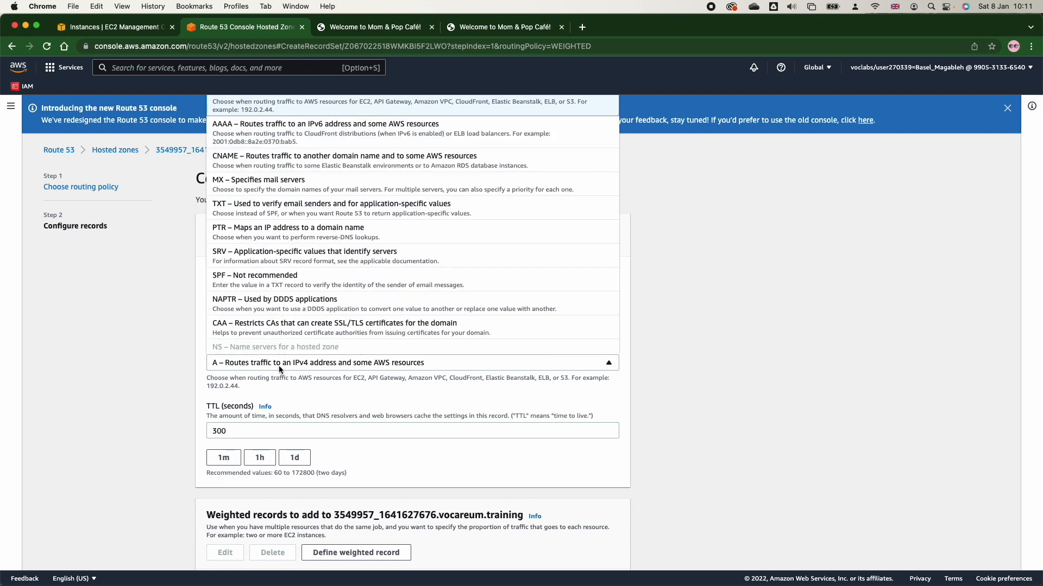
{"action": "left_click", "coordinate": [325, 111]}
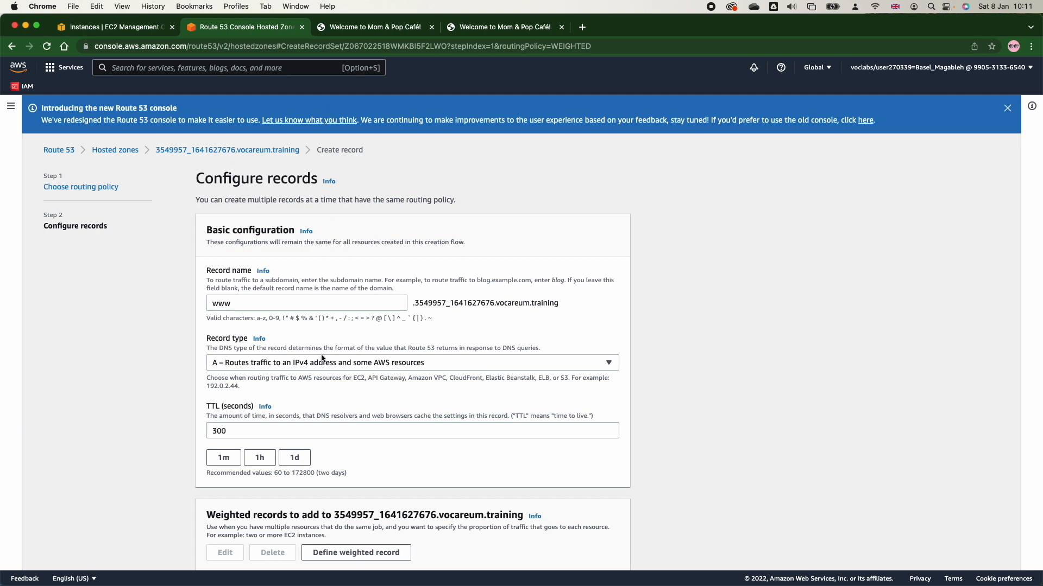
{"action": "left_click", "coordinate": [565, 266]}
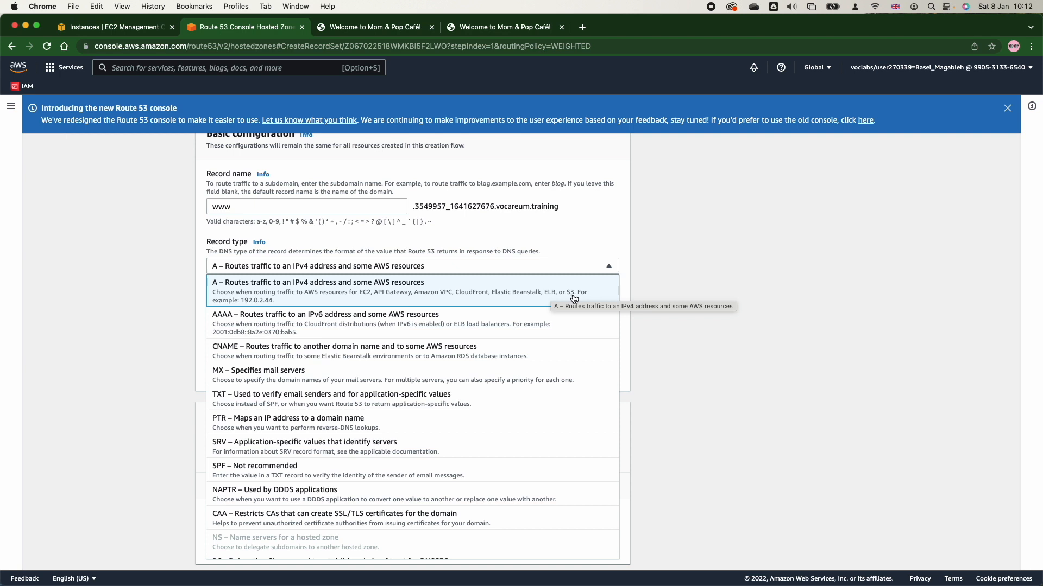
{"action": "left_click", "coordinate": [574, 298]}
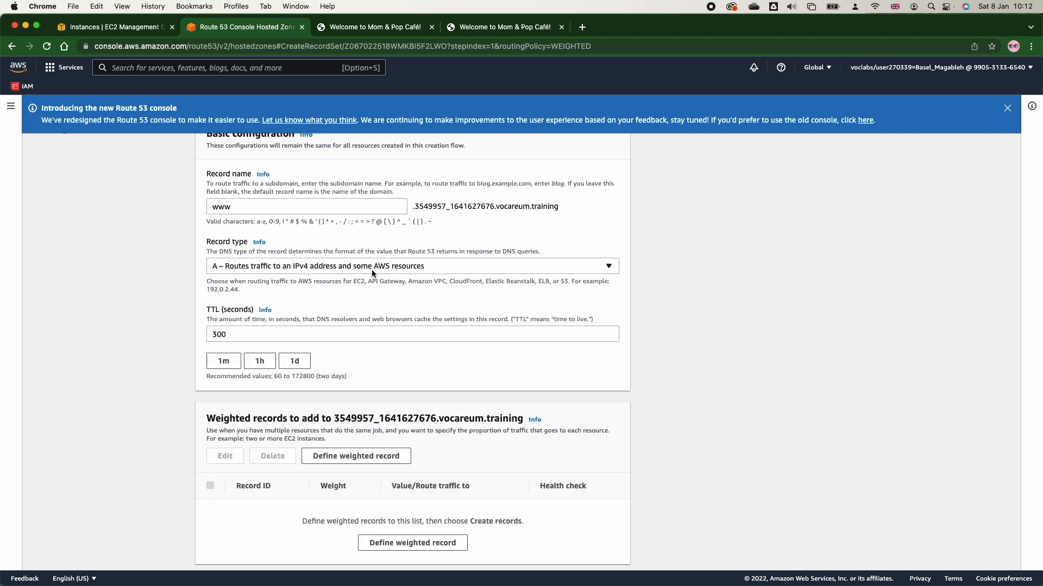
{"action": "scroll", "coordinate": [347, 334], "scroll_direction": "down", "scroll_amount": 3}
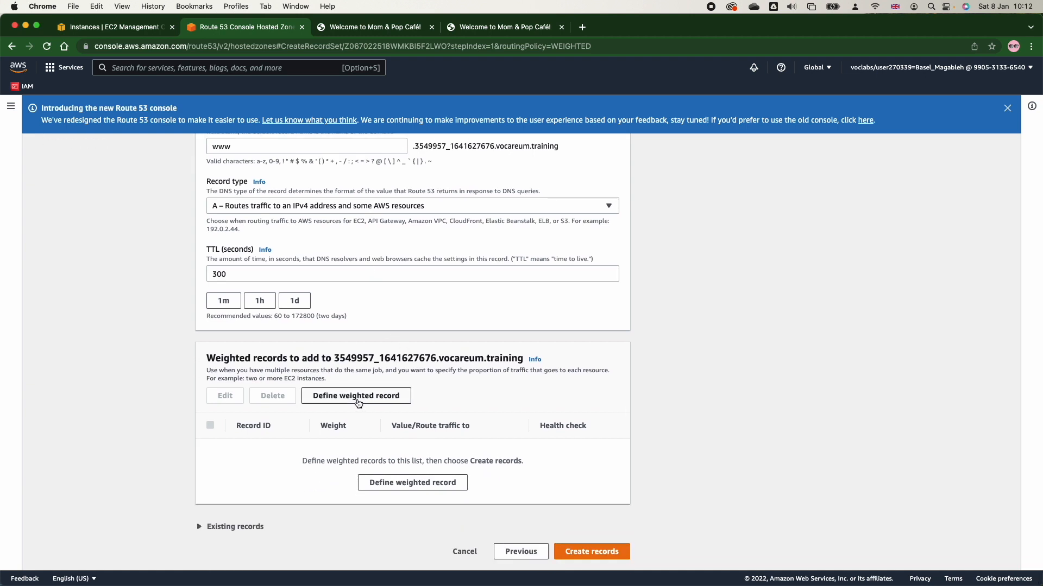
Start a weighted record routed to IP address 54.225.171.0 with weight 3, checking the weighted round robin slide in Preview for the values.
{"action": "left_click", "coordinate": [402, 480]}
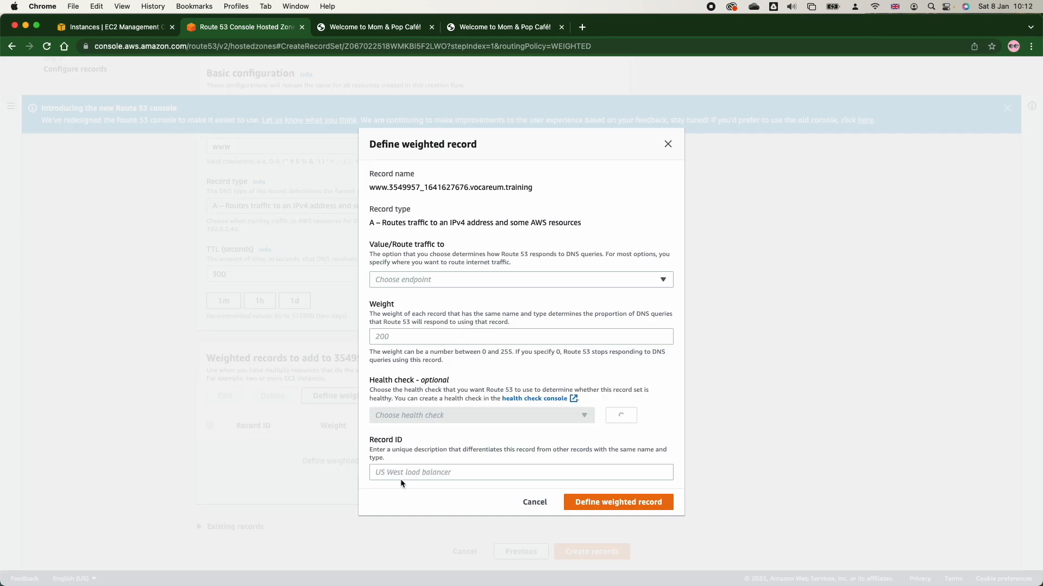
{"action": "left_click", "coordinate": [415, 280]}
{"action": "left_click", "coordinate": [420, 316]}
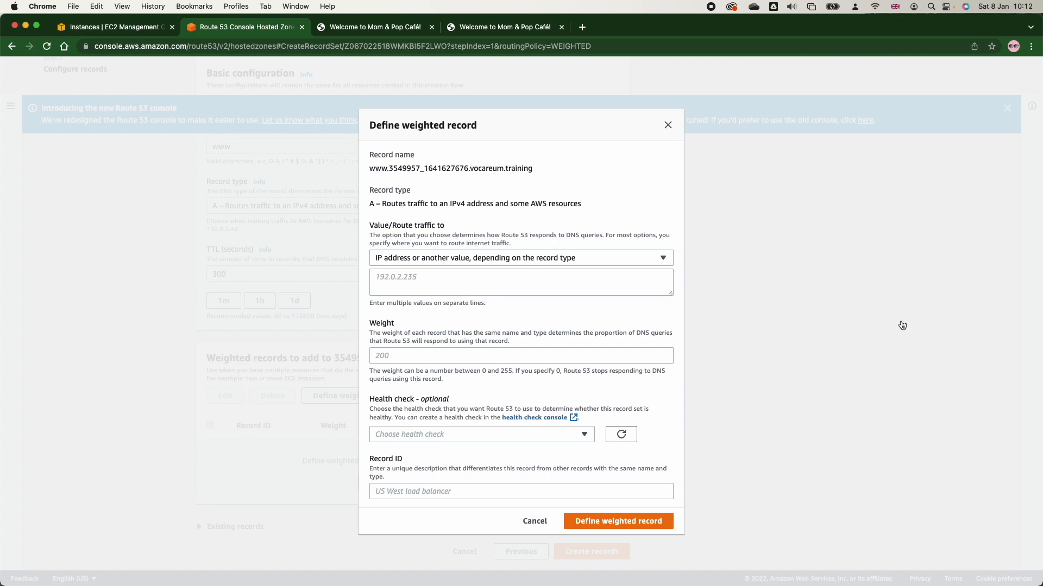
{"action": "key", "text": "super+Tab"}
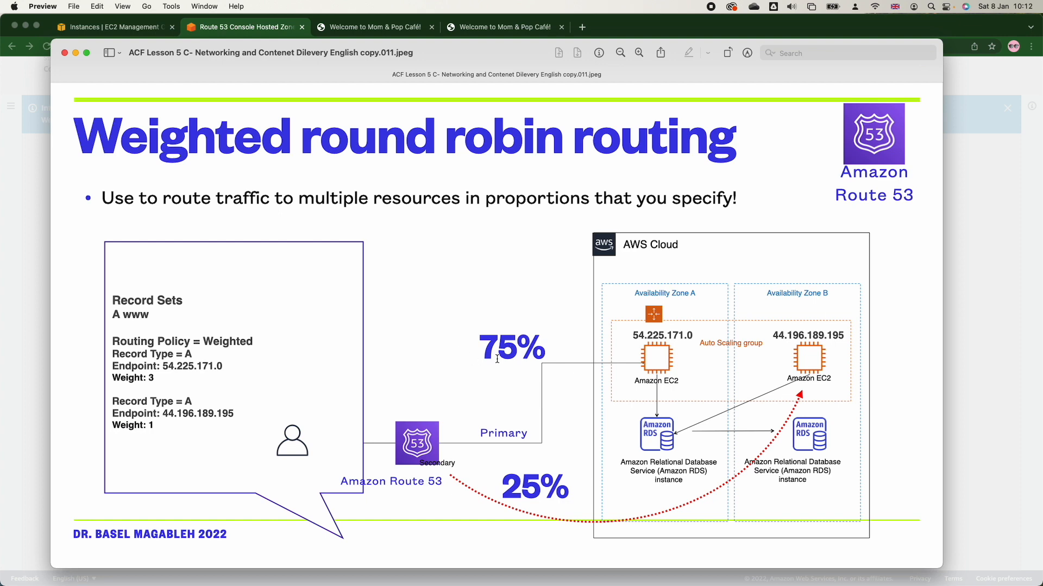
{"action": "key", "text": "super+Tab"}
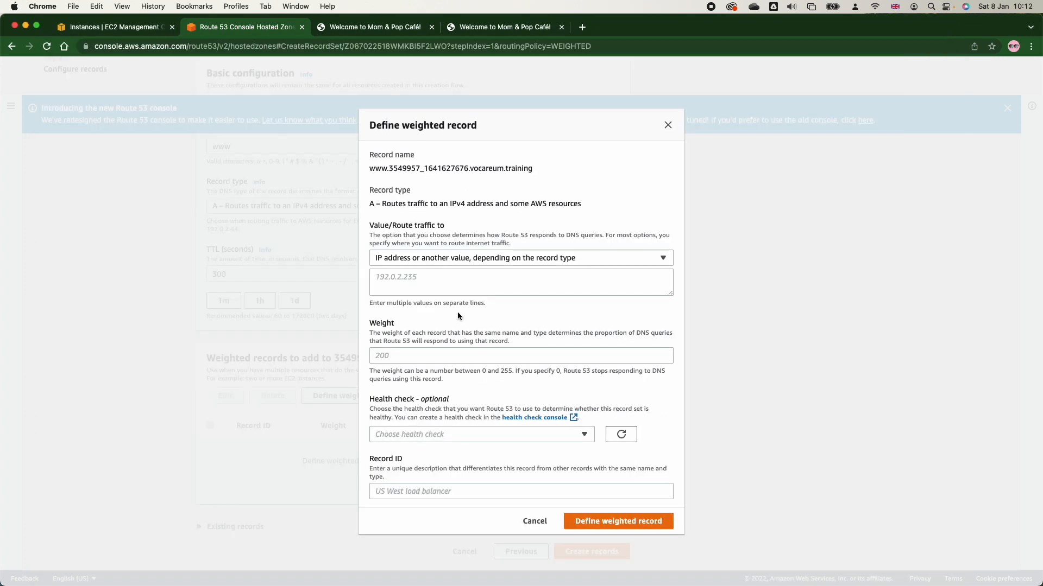
{"action": "left_click", "coordinate": [451, 286]}
{"action": "key", "text": "super+v"}
{"action": "left_click", "coordinate": [422, 356]}
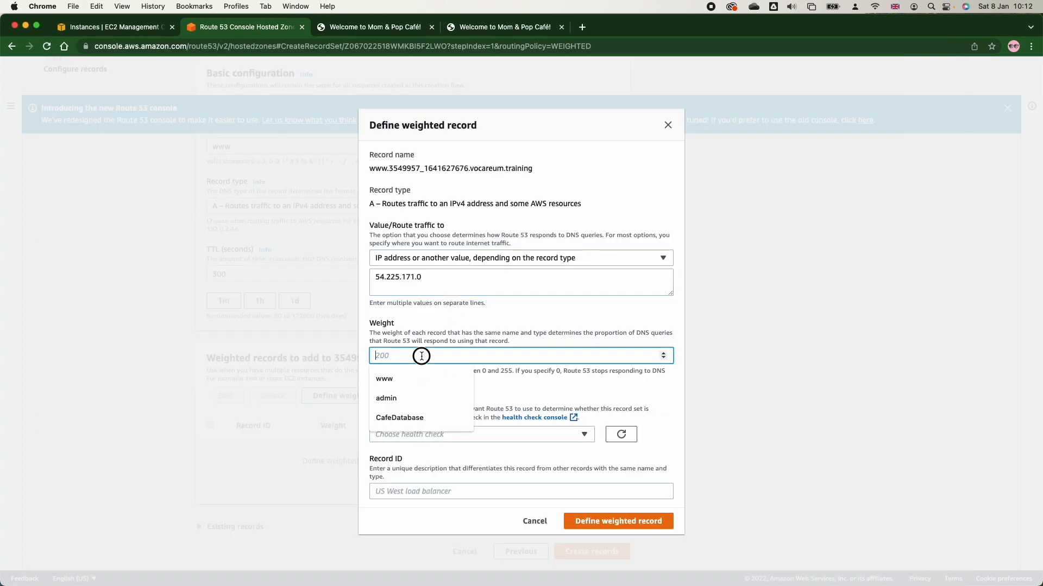
{"action": "type", "text": "3"}
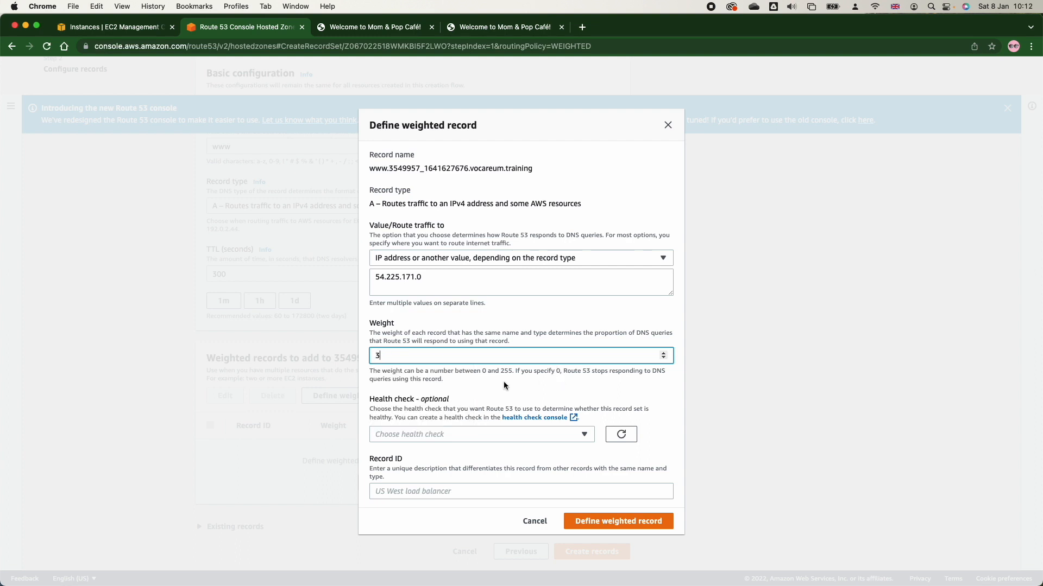
Assign the Primary health check and record ID baz-w1 to the weighted record, and add it to the list.
{"action": "left_click", "coordinate": [496, 434]}
{"action": "left_click", "coordinate": [477, 467]}
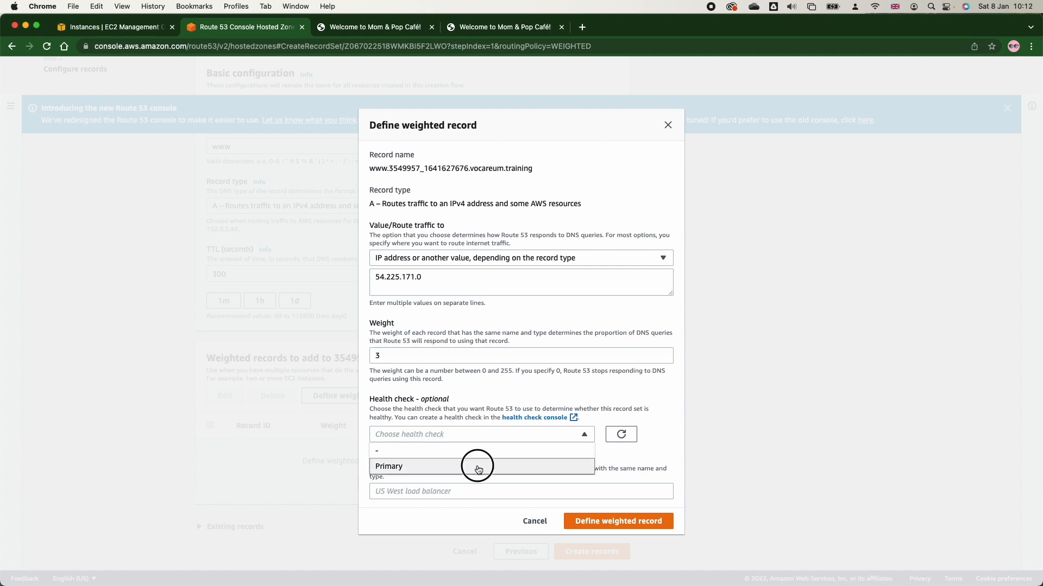
{"action": "left_click", "coordinate": [473, 489]}
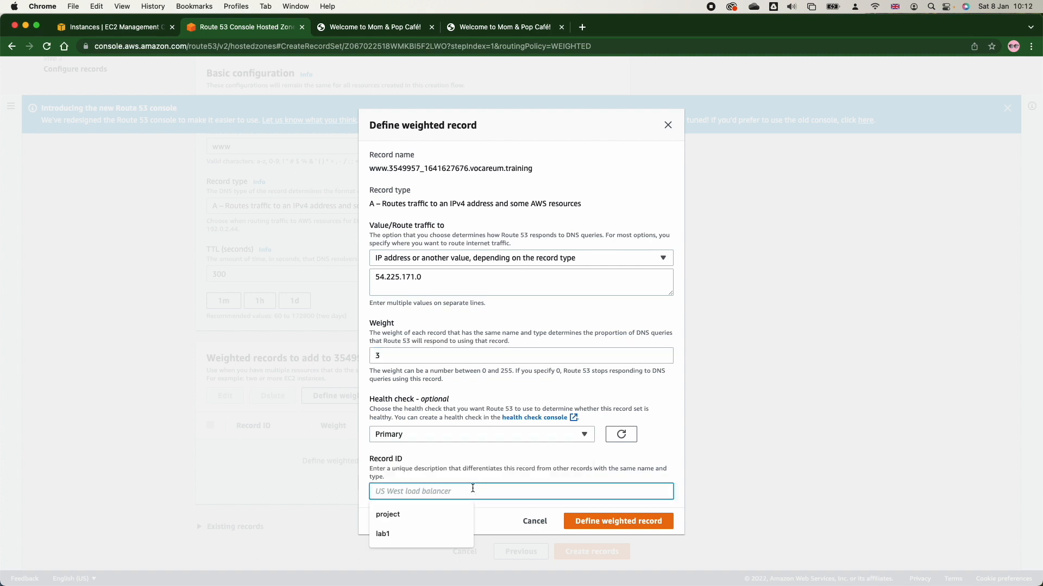
{"action": "left_click", "coordinate": [578, 442]}
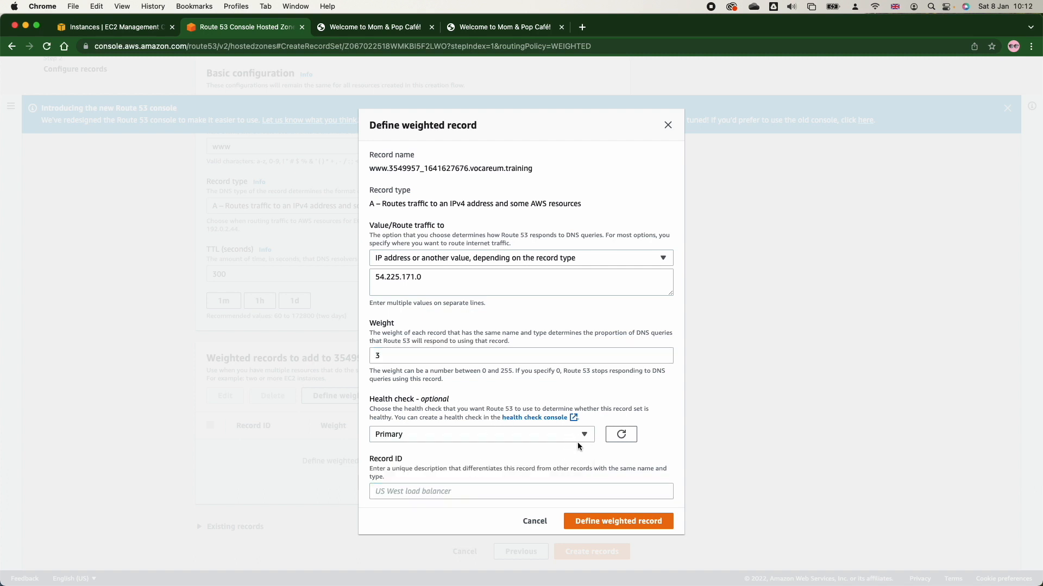
{"action": "left_click", "coordinate": [613, 521]}
{"action": "left_click", "coordinate": [484, 478]}
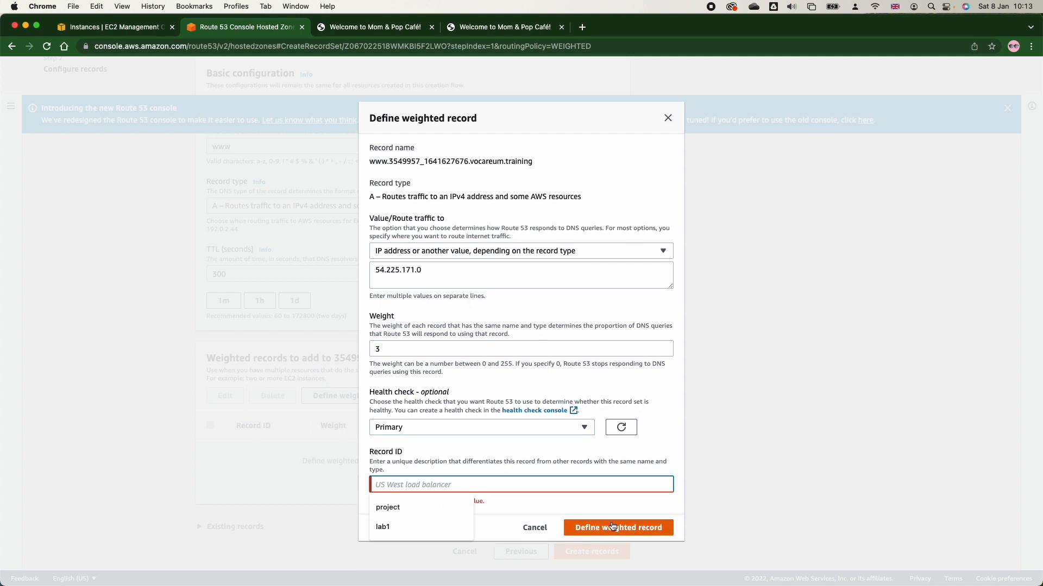
{"action": "type", "text": "b"}
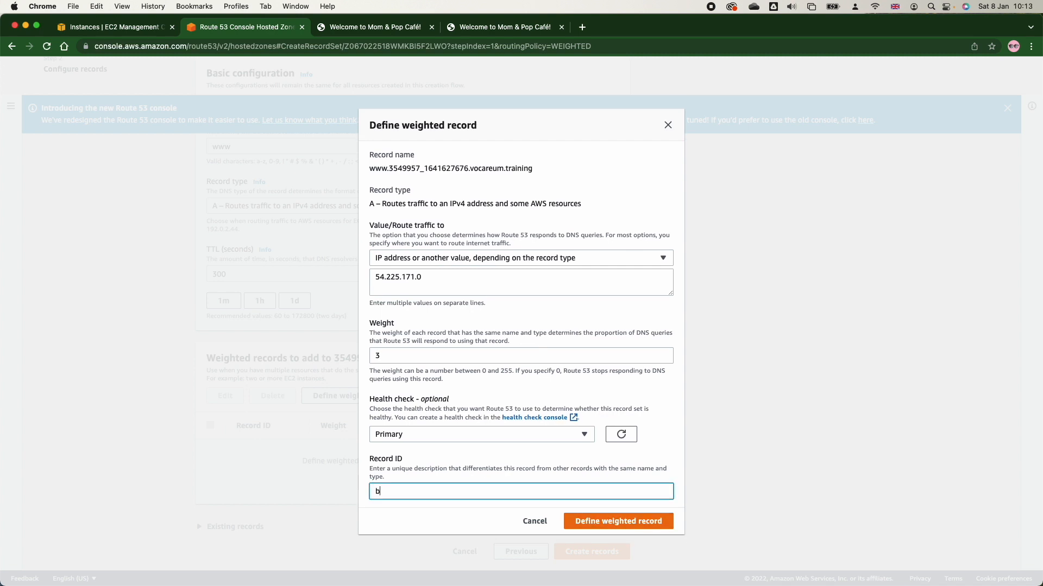
{"action": "type", "text": "az-w1"}
{"action": "left_click", "coordinate": [599, 523]}
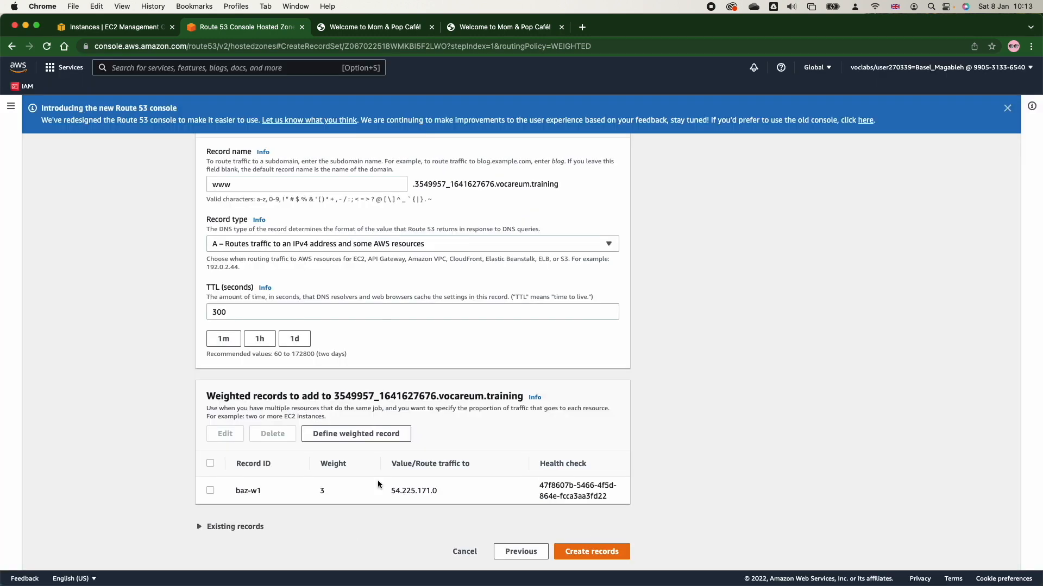
Start a second weighted record with an IP address endpoint, using the public IPv4 address 44.196.189.195 copied from MomPopCafeInstance2 in EC2.
{"action": "left_click", "coordinate": [341, 434]}
{"action": "left_click", "coordinate": [408, 280]}
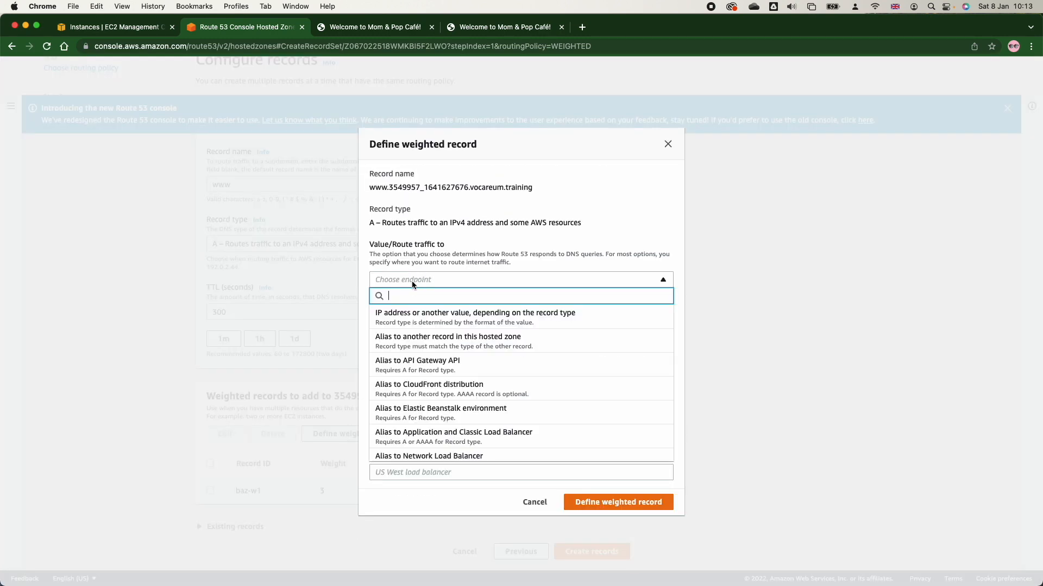
{"action": "left_click", "coordinate": [410, 310]}
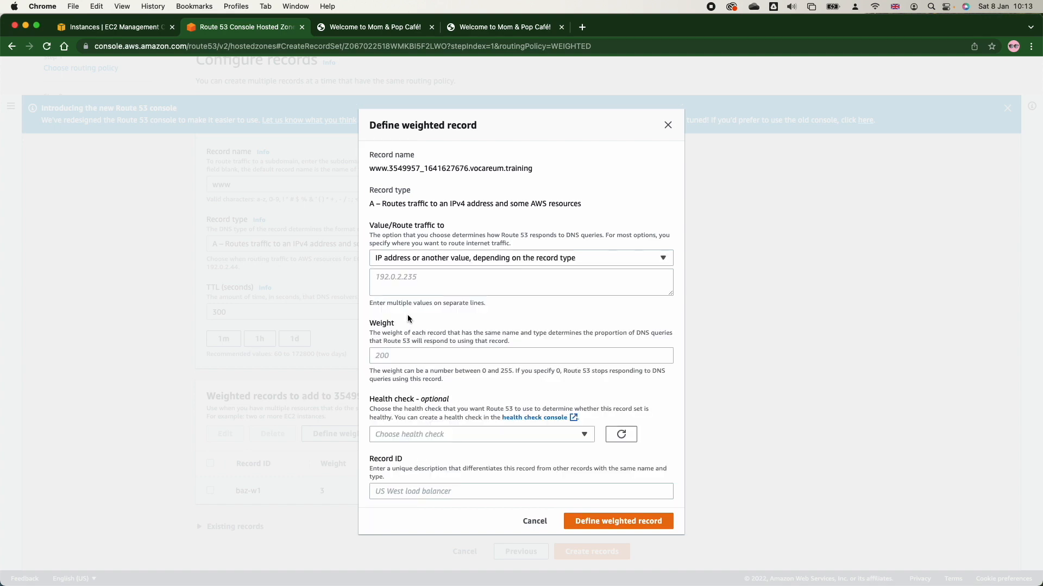
{"action": "left_click", "coordinate": [139, 27]}
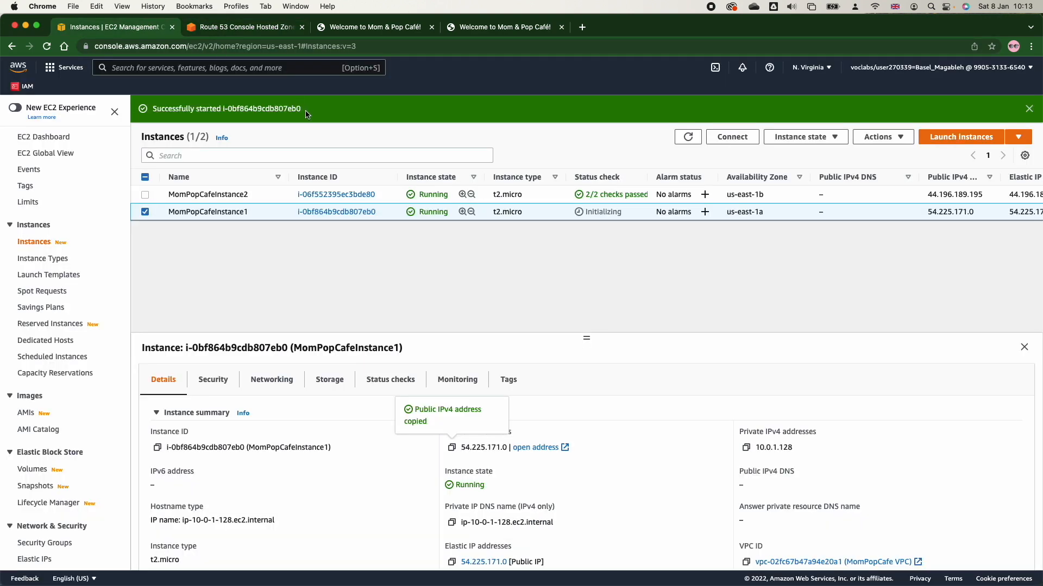
{"action": "left_click", "coordinate": [145, 212]}
{"action": "left_click", "coordinate": [145, 194]}
{"action": "left_click", "coordinate": [451, 448]}
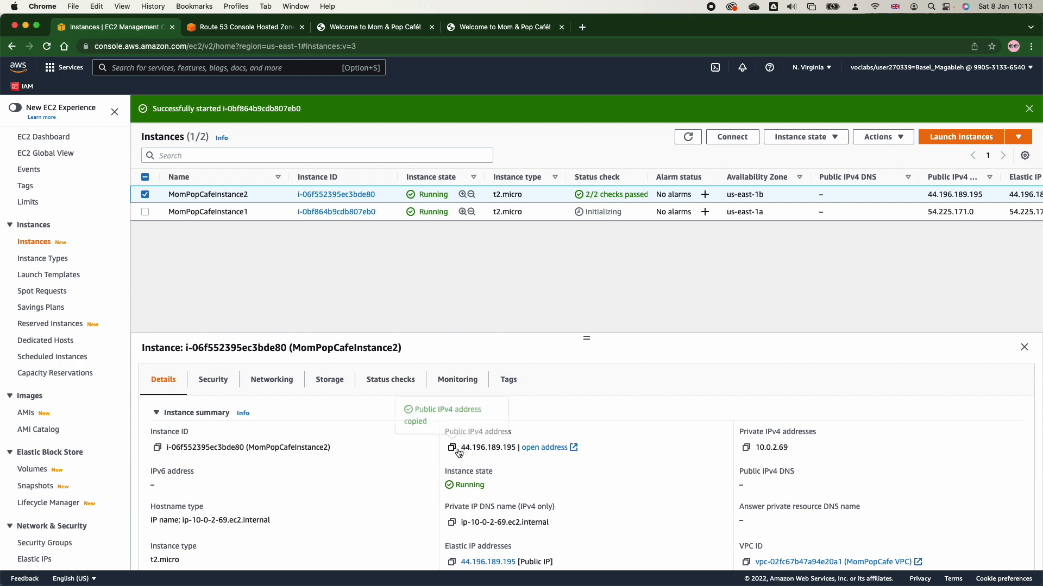
{"action": "left_click", "coordinate": [262, 27]}
{"action": "left_click", "coordinate": [405, 277]}
{"action": "key", "text": "super+v"}
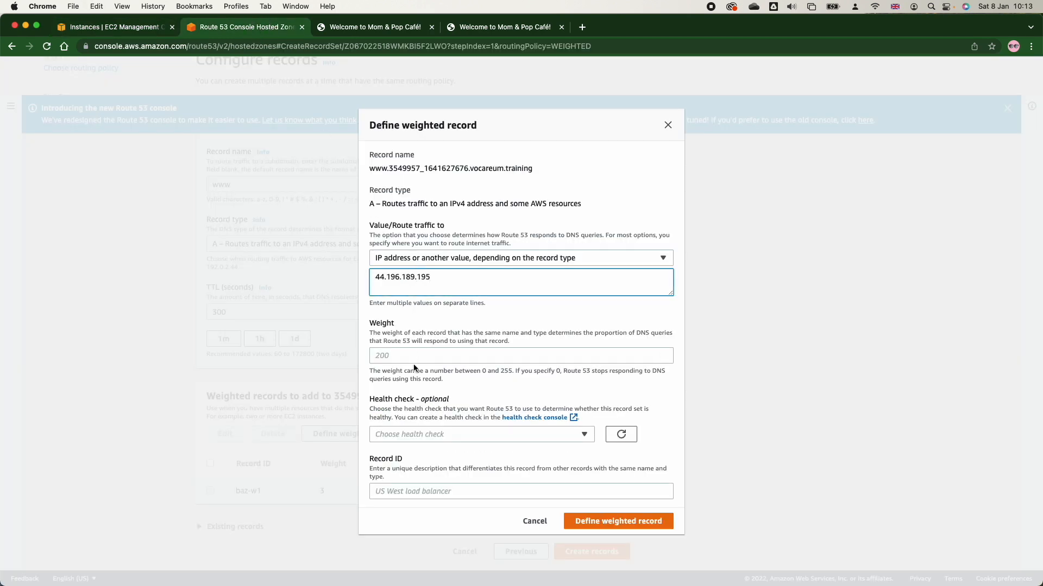
Give the second weighted record weight 1, record ID baz-w-2 and no health check, add it, and create both records.
{"action": "left_click", "coordinate": [399, 350]}
{"action": "type", "text": "1"}
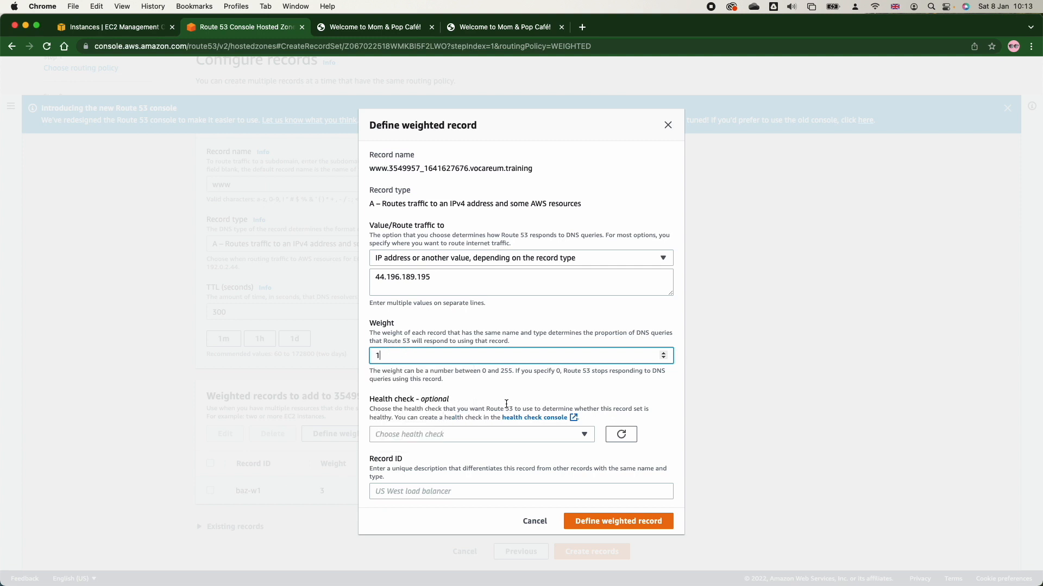
{"action": "left_click", "coordinate": [515, 434]}
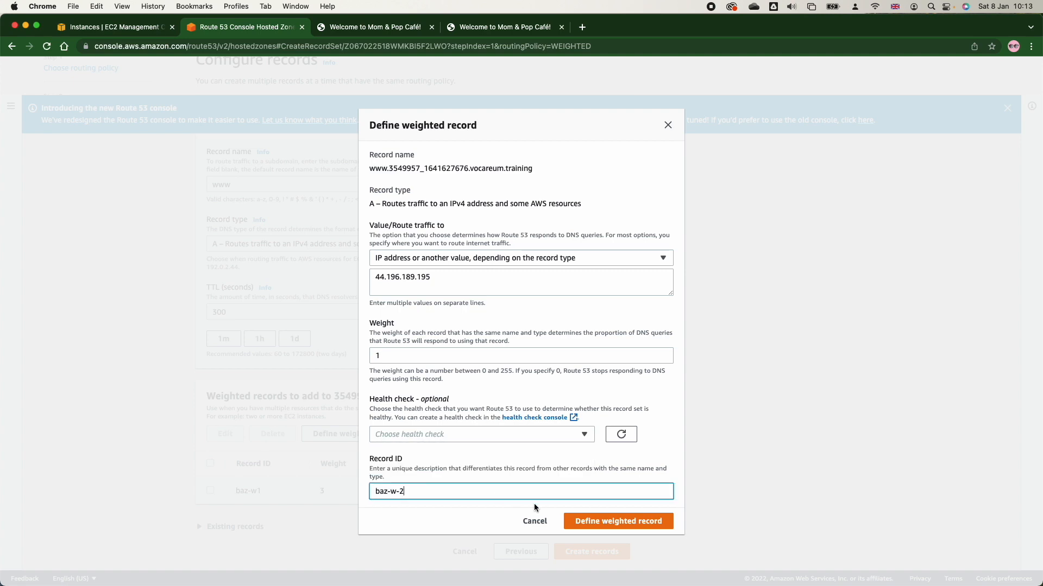
{"action": "left_click", "coordinate": [614, 521]}
{"action": "scroll", "coordinate": [614, 520], "scroll_direction": "down", "scroll_amount": 1}
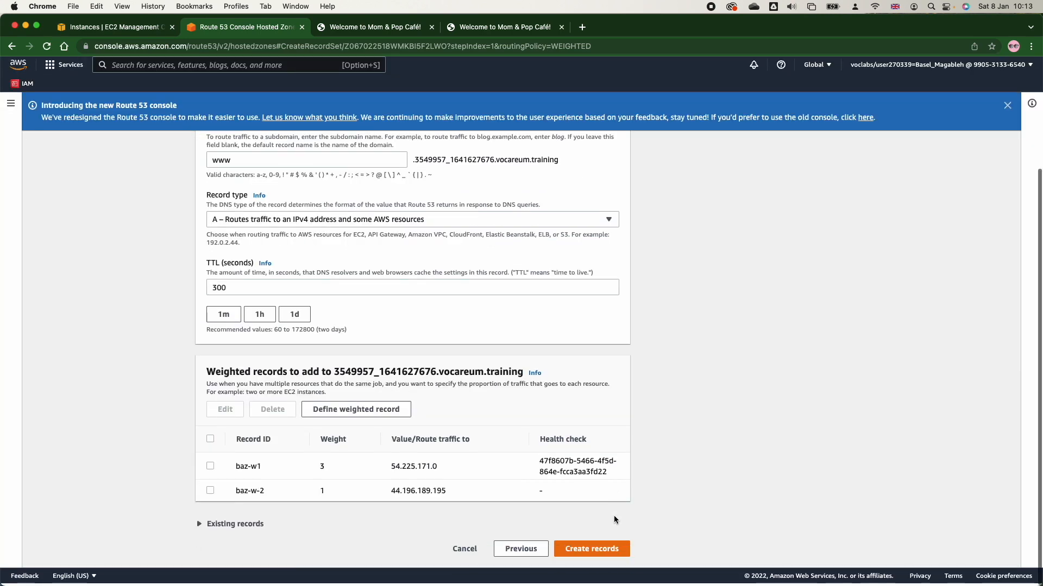
{"action": "left_click", "coordinate": [586, 556]}
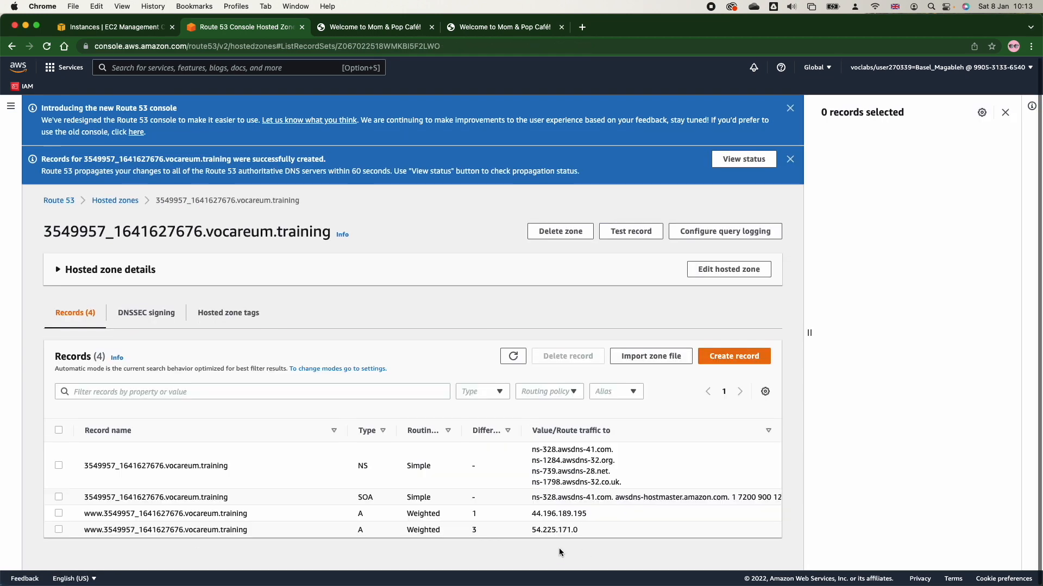
Highlight the www record name in the hosted zone, reload the café page repeatedly, and highlight its server information.
{"action": "left_click", "coordinate": [85, 512]}
{"action": "left_click_drag", "start_coordinate": [84, 512], "coordinate": [275, 520]}
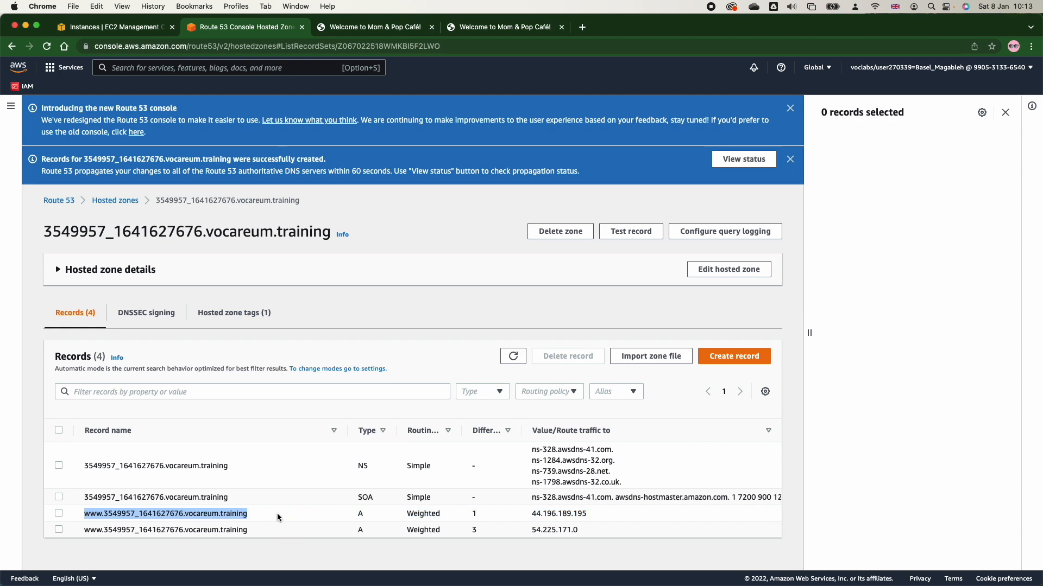
{"action": "left_click", "coordinate": [391, 28]}
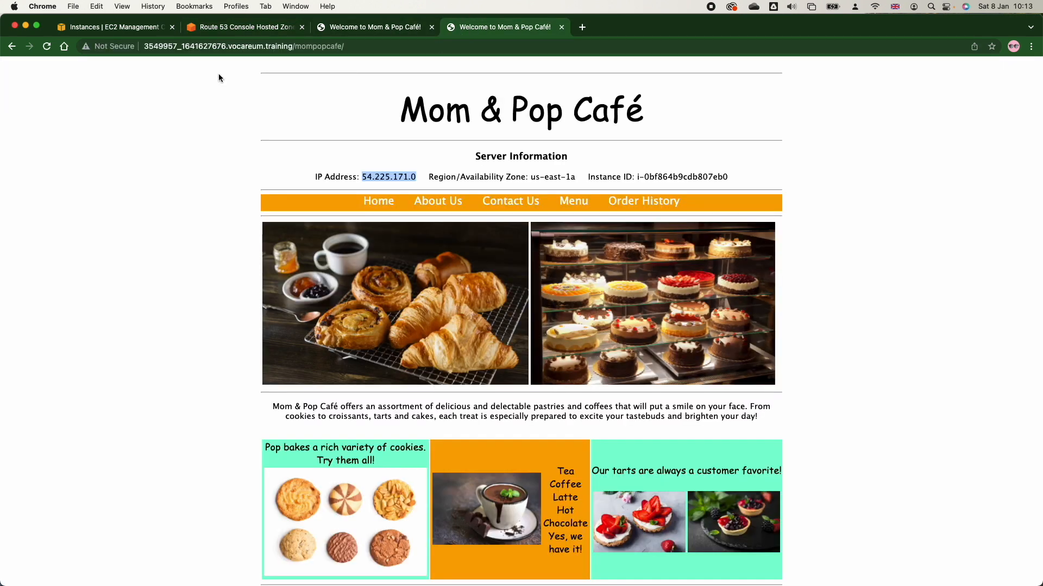
{"action": "left_click", "coordinate": [47, 47]}
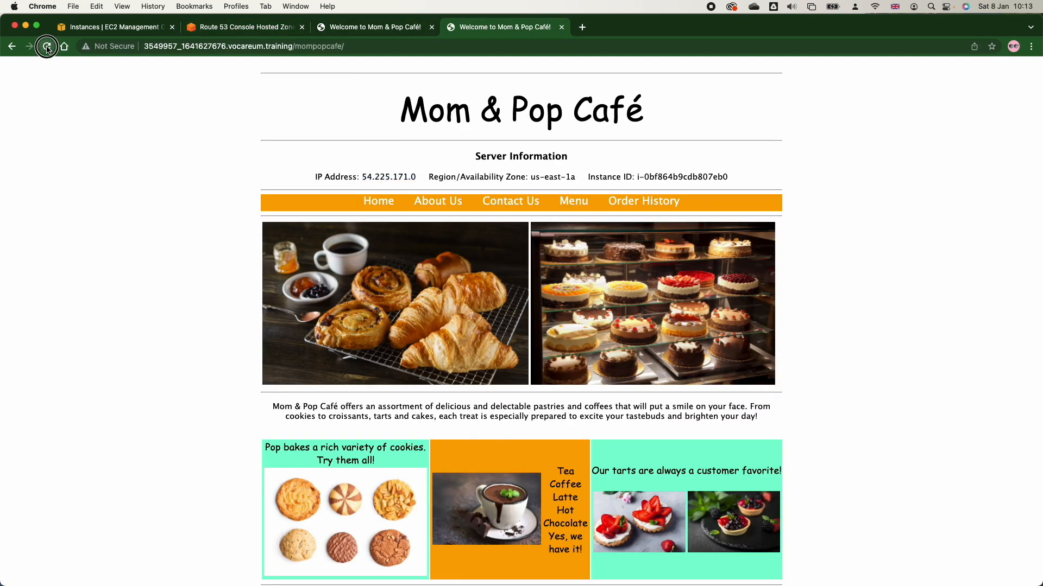
{"action": "left_click", "coordinate": [47, 48]}
{"action": "left_click", "coordinate": [46, 48]}
{"action": "left_click", "coordinate": [47, 48]}
{"action": "left_click", "coordinate": [47, 48]}
{"action": "left_click", "coordinate": [47, 48]}
{"action": "left_click", "coordinate": [47, 48]}
{"action": "left_click", "coordinate": [47, 48]}
{"action": "triple_click", "coordinate": [385, 176]}
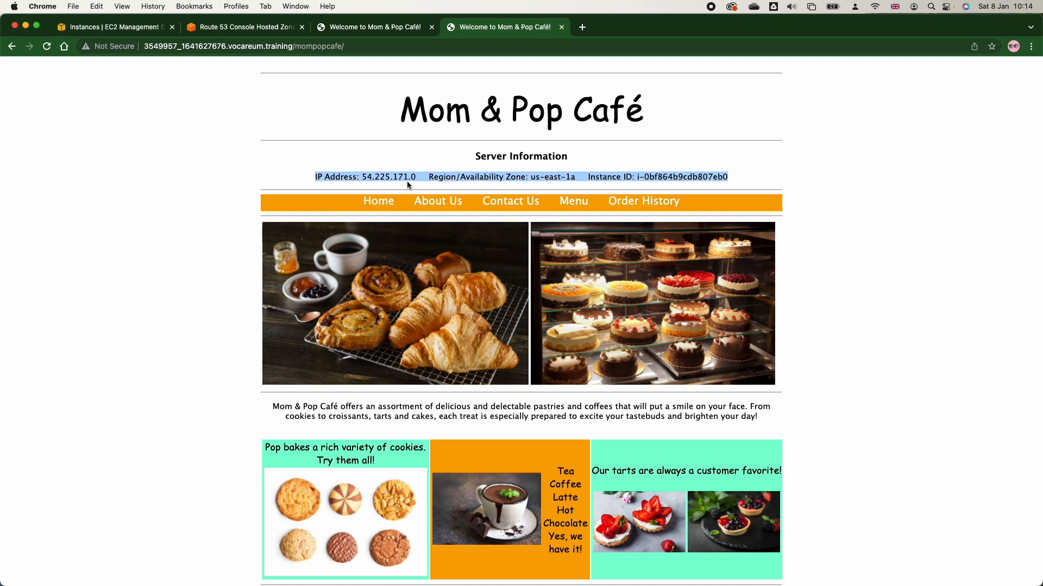
Delete both weighted www A records from the Route 53 hosted zone.
{"action": "key", "text": "super+2"}
{"action": "left_click", "coordinate": [60, 519]}
{"action": "left_click", "coordinate": [59, 529]}
{"action": "left_click", "coordinate": [567, 356]}
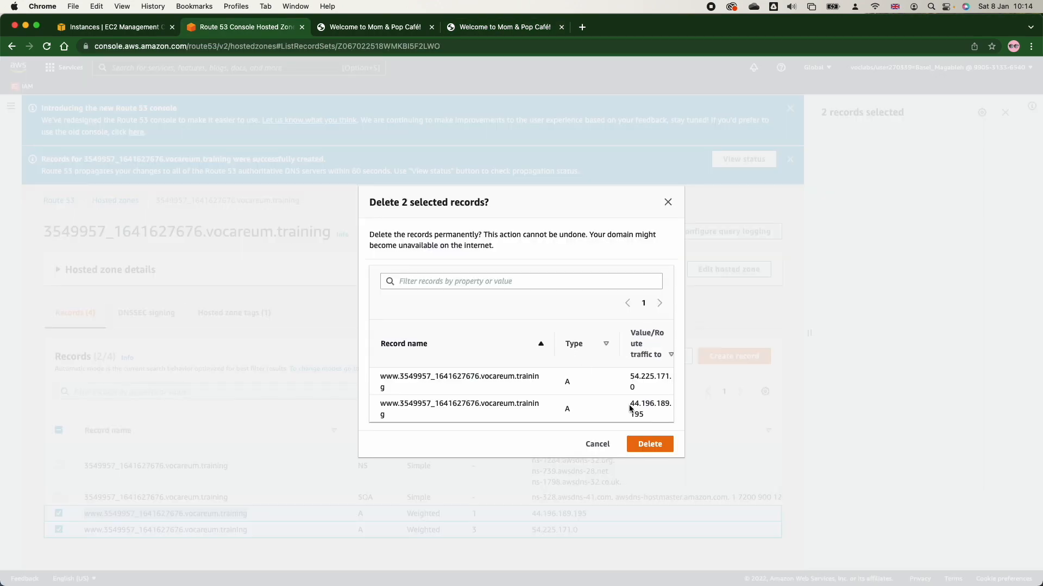
{"action": "left_click", "coordinate": [662, 445]}
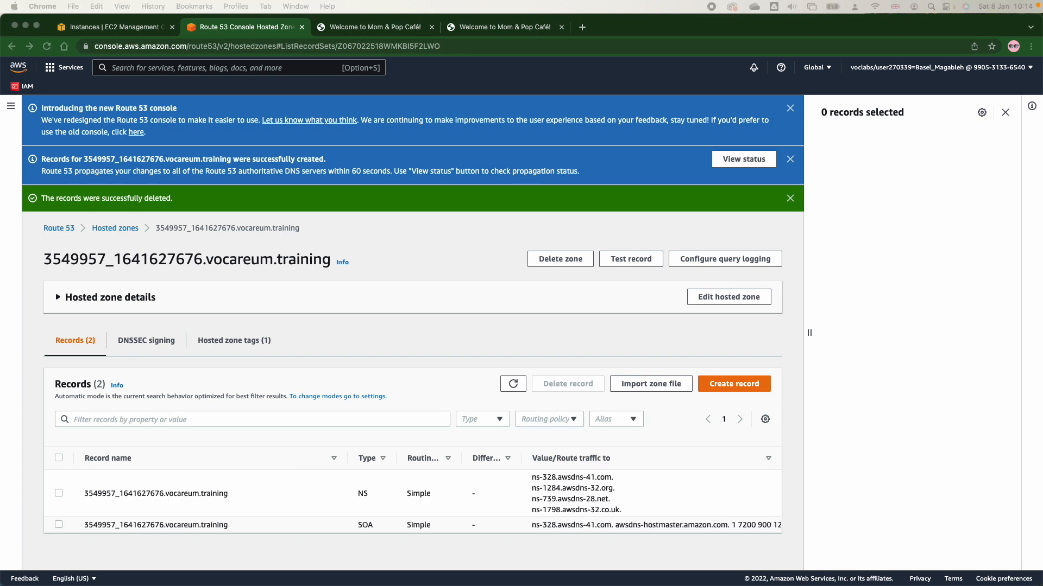
Close the weighted round robin slide in Preview, view the Latency routing slide, and return to the Route 53 hosted zone in Chrome.
{"action": "key", "text": "super+Tab"}
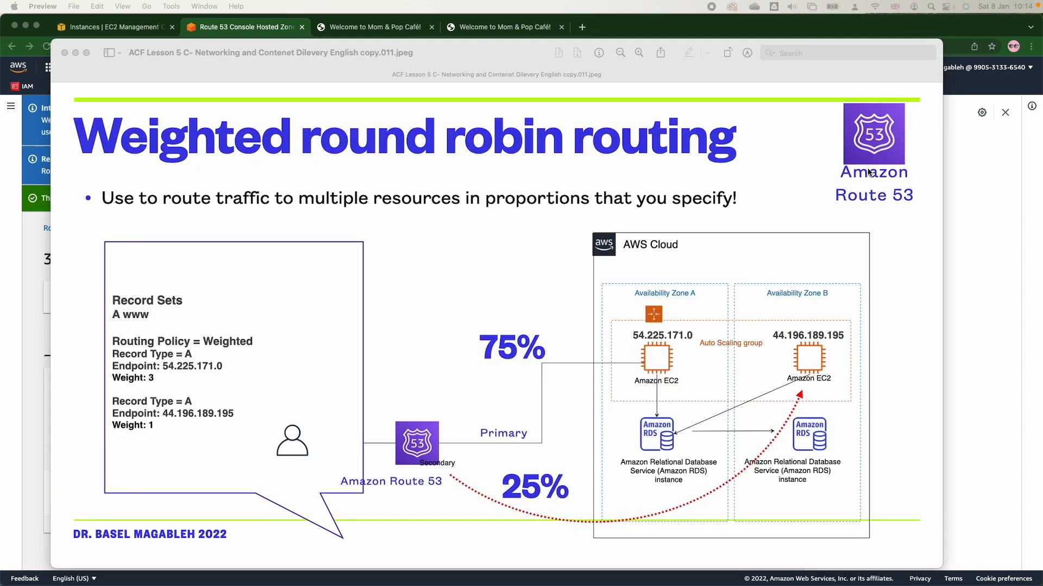
{"action": "double_click", "coordinate": [64, 58]}
{"action": "key", "text": "super+w"}
{"action": "left_click_drag", "start_coordinate": [875, 1], "coordinate": [703, 235]}
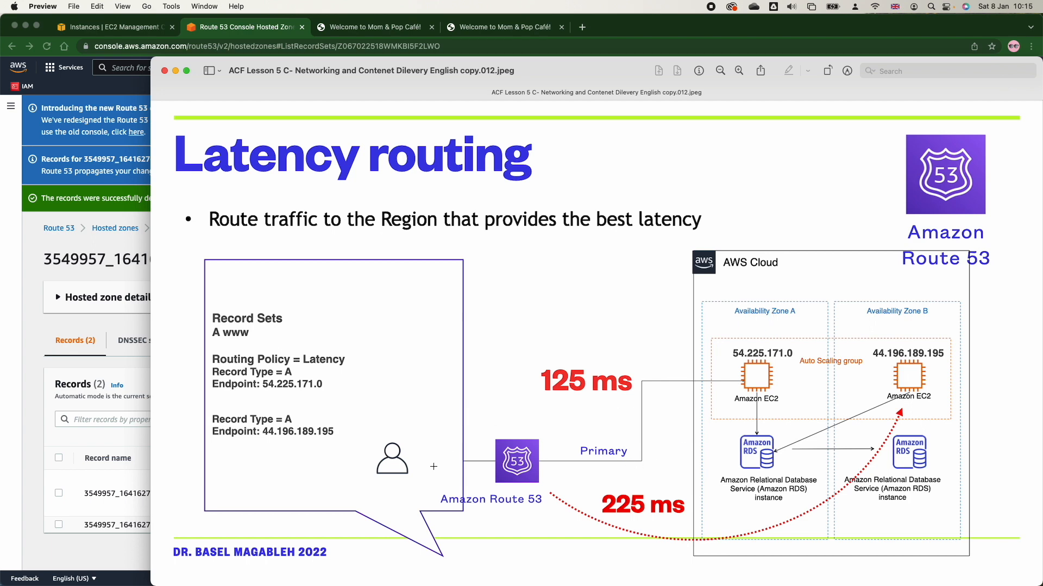
{"action": "key", "text": "super+Tab"}
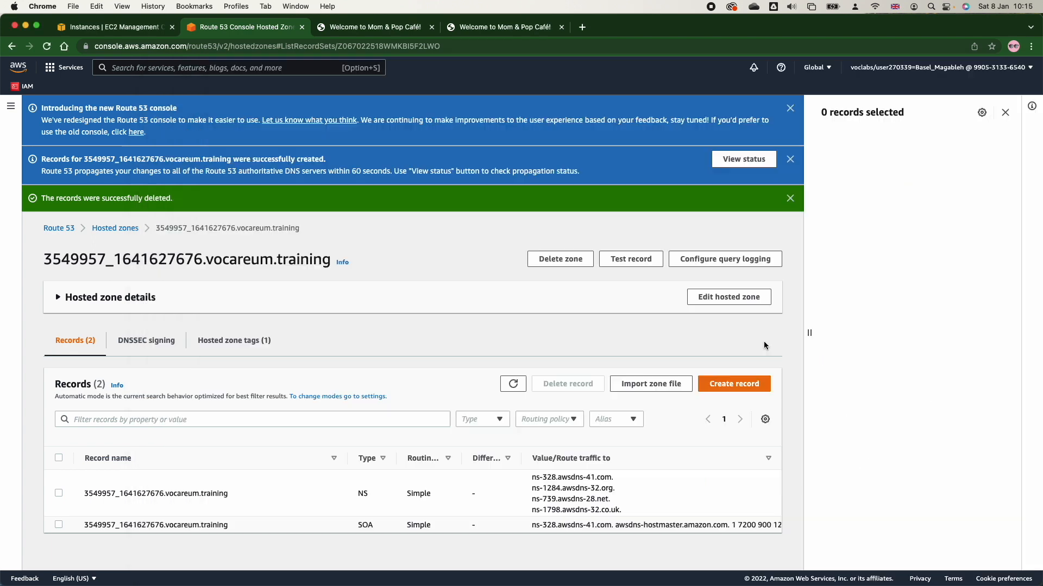
Start a latency-routed A record in the hosted zone, named www with a TTL of 15 seconds.
{"action": "left_click", "coordinate": [727, 385]}
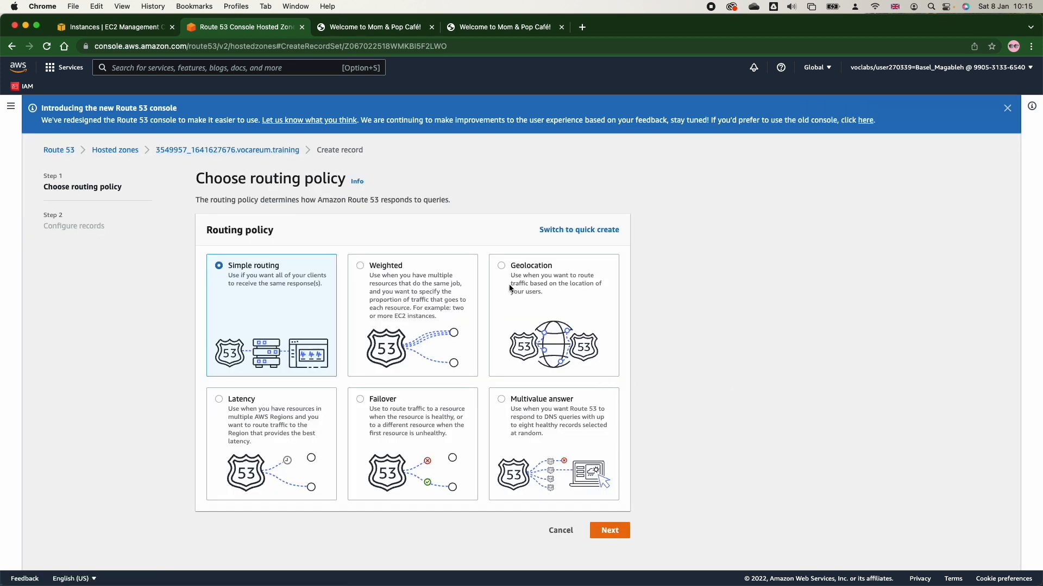
{"action": "left_click", "coordinate": [218, 402]}
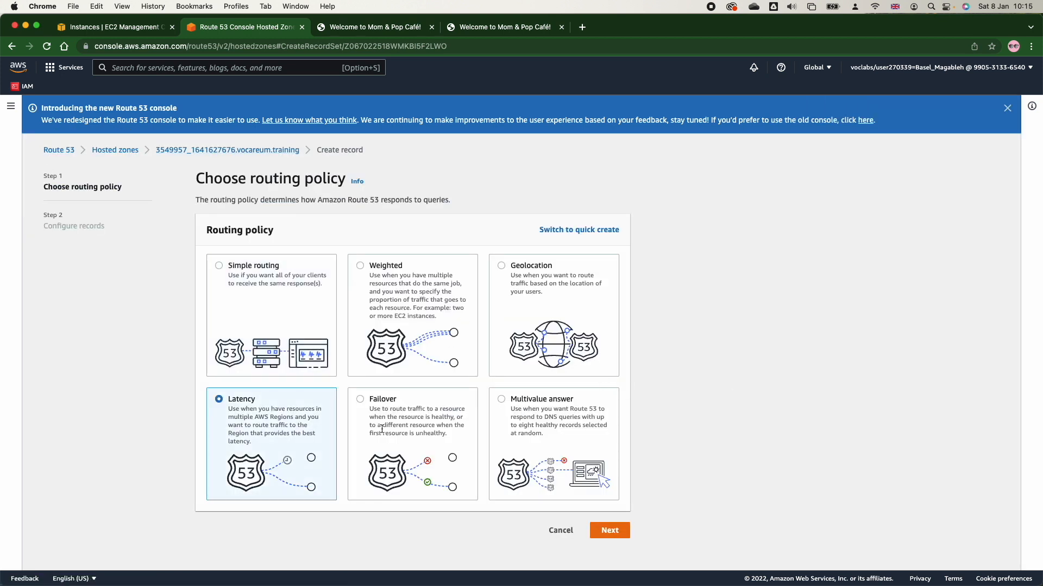
{"action": "left_click", "coordinate": [591, 529]}
{"action": "left_click", "coordinate": [292, 307]}
{"action": "type", "text": "www"}
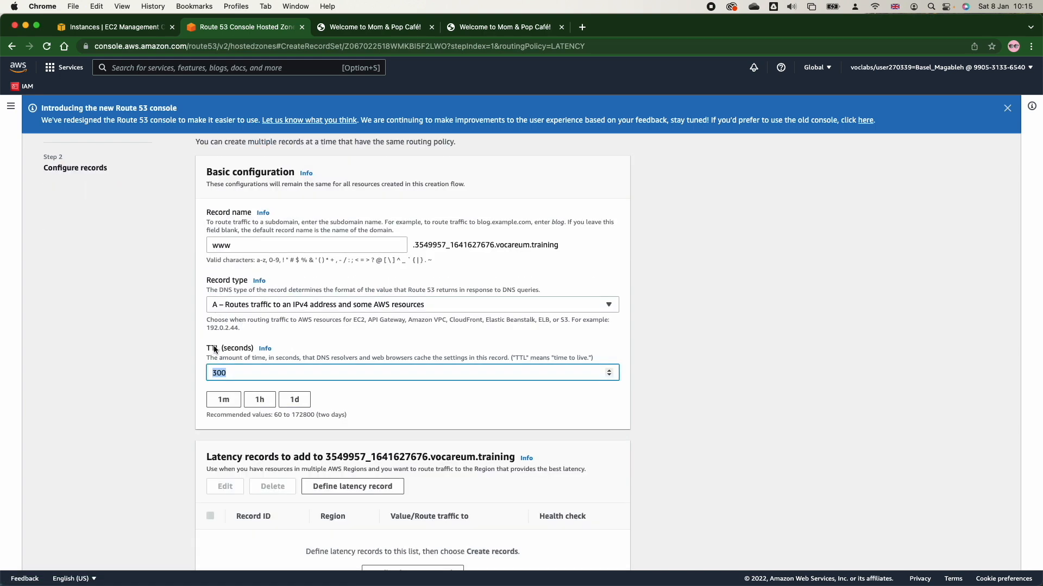
{"action": "type", "text": "15"}
{"action": "scroll", "coordinate": [278, 372], "scroll_direction": "down", "scroll_amount": 3}
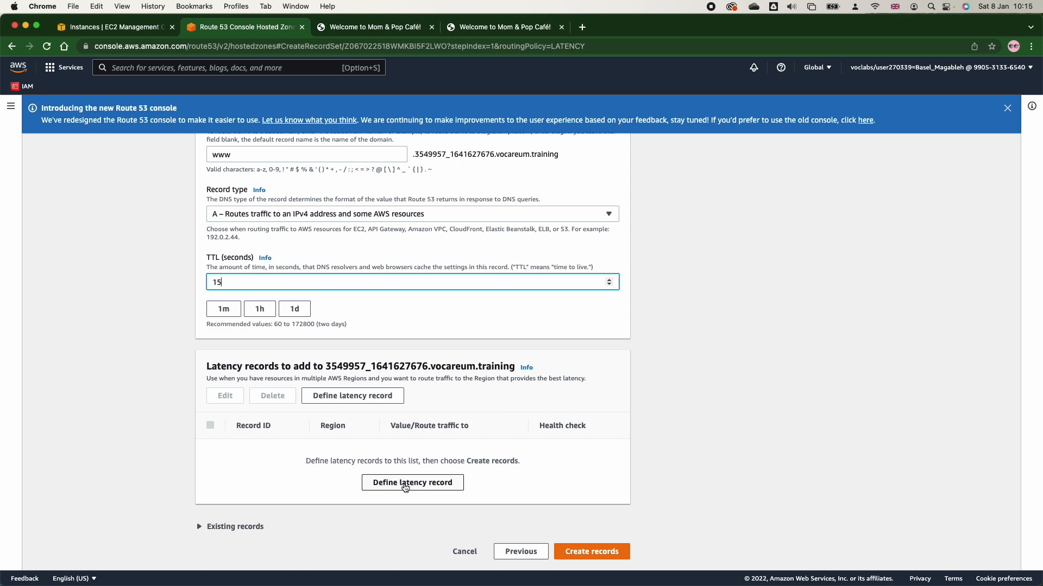
Begin a latency record with an IP address endpoint, copying MomPopCafeInstance1's public IPv4 address, 54.225.171.0, from EC2 as its value.
{"action": "left_click", "coordinate": [404, 482]}
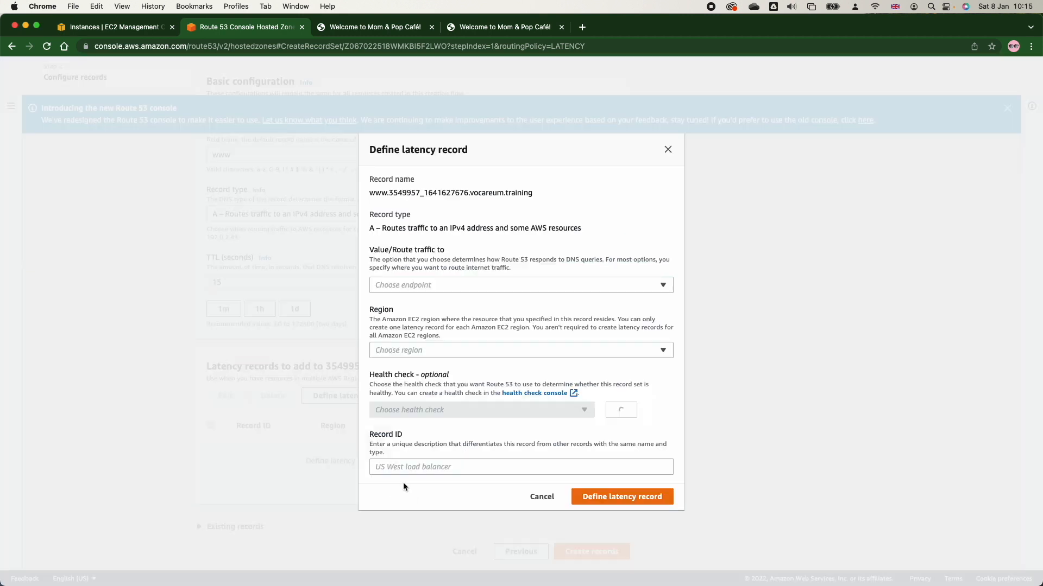
{"action": "left_click", "coordinate": [402, 286]}
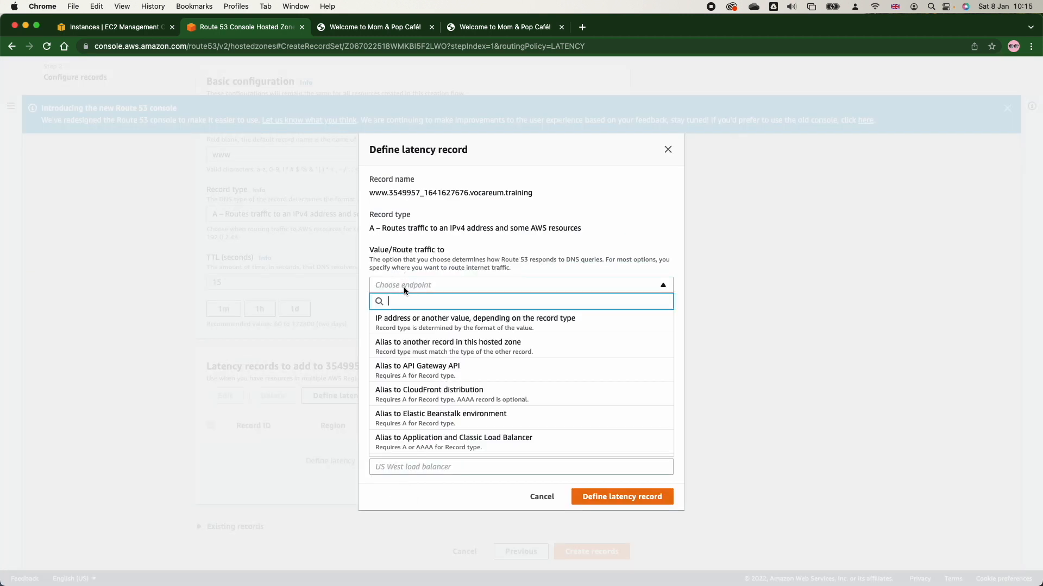
{"action": "left_click", "coordinate": [410, 316]}
{"action": "left_click", "coordinate": [422, 280]}
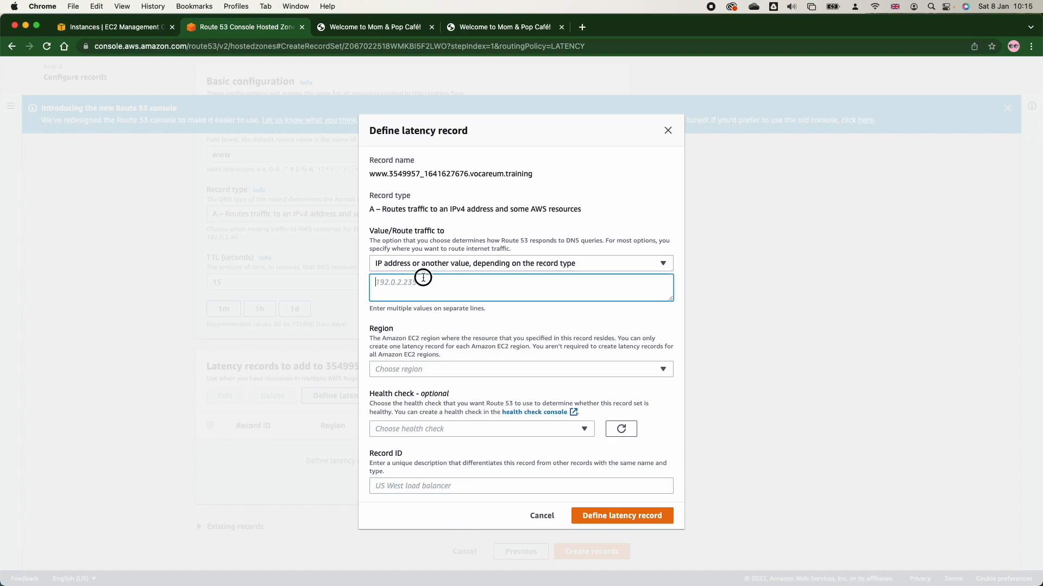
{"action": "left_click", "coordinate": [117, 26]}
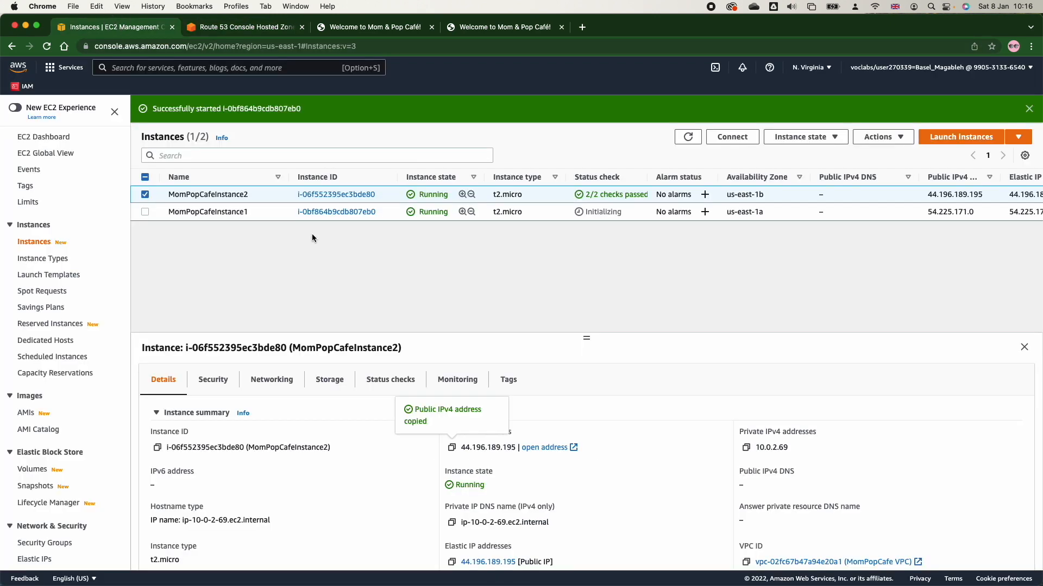
{"action": "left_click", "coordinate": [144, 194]}
{"action": "left_click", "coordinate": [145, 212]}
{"action": "left_click", "coordinate": [453, 449]}
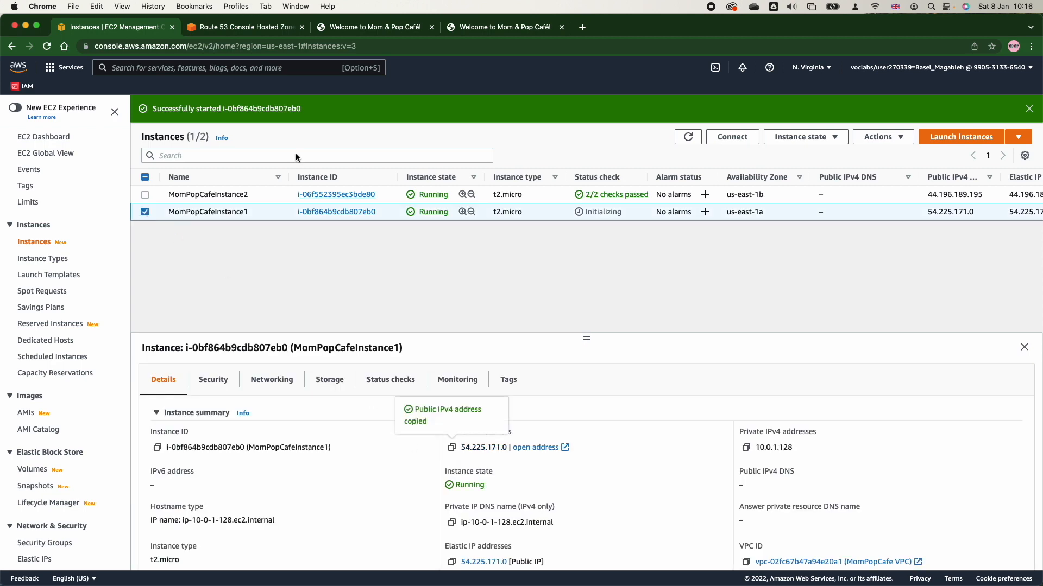
{"action": "left_click", "coordinate": [251, 30]}
{"action": "key", "text": "super+v"}
Check the instance's region in EC2 and set the latency record's region to US East (N. Virginia).
{"action": "key", "text": "super+1"}
{"action": "left_click", "coordinate": [238, 33]}
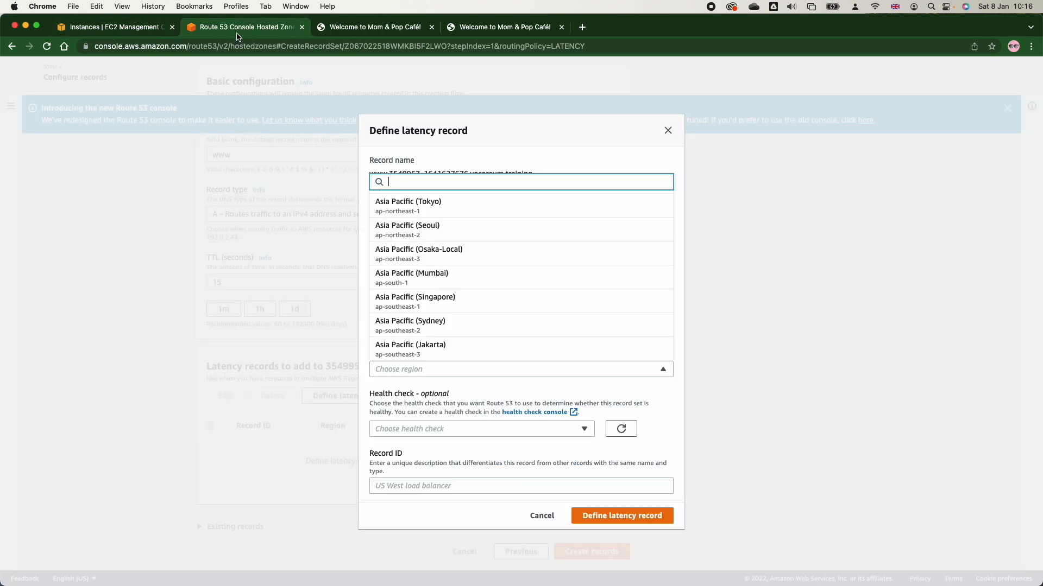
{"action": "type", "text": "n"}
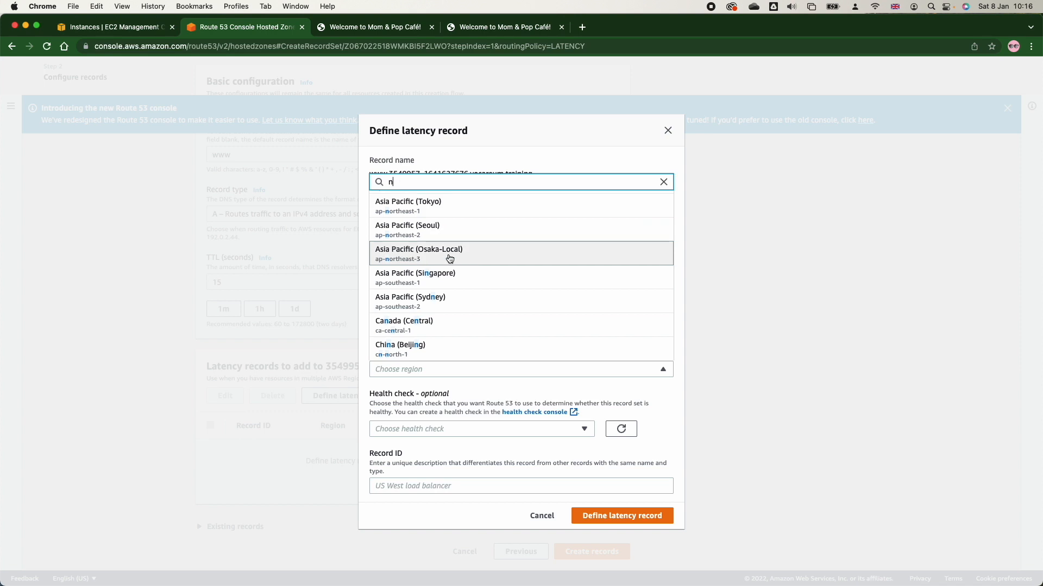
{"action": "scroll", "coordinate": [449, 259], "scroll_direction": "down", "scroll_amount": 3}
{"action": "key", "text": "BackSpace"}
{"action": "type", "text": "u"}
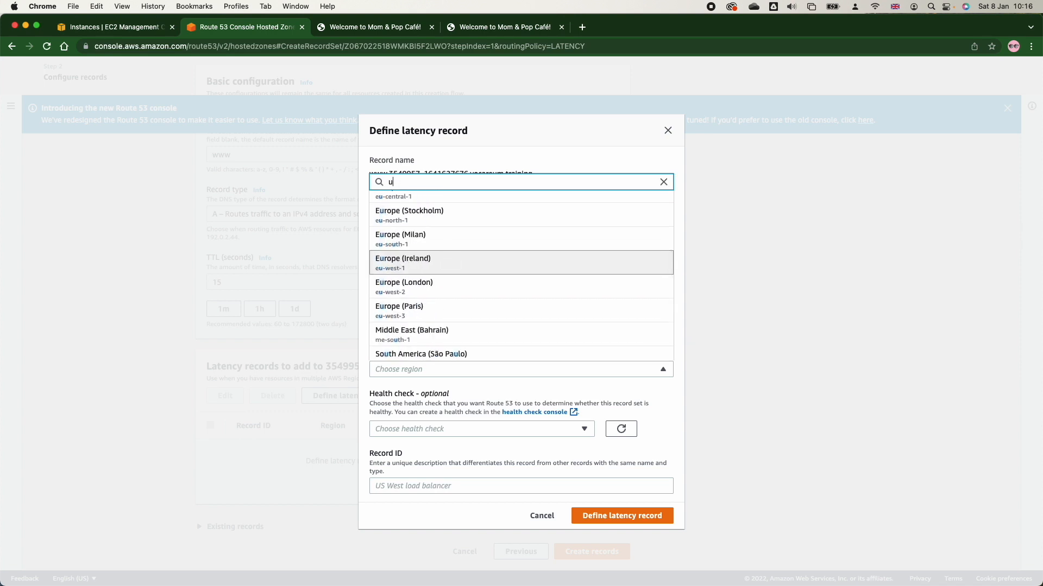
{"action": "type", "text": "s"}
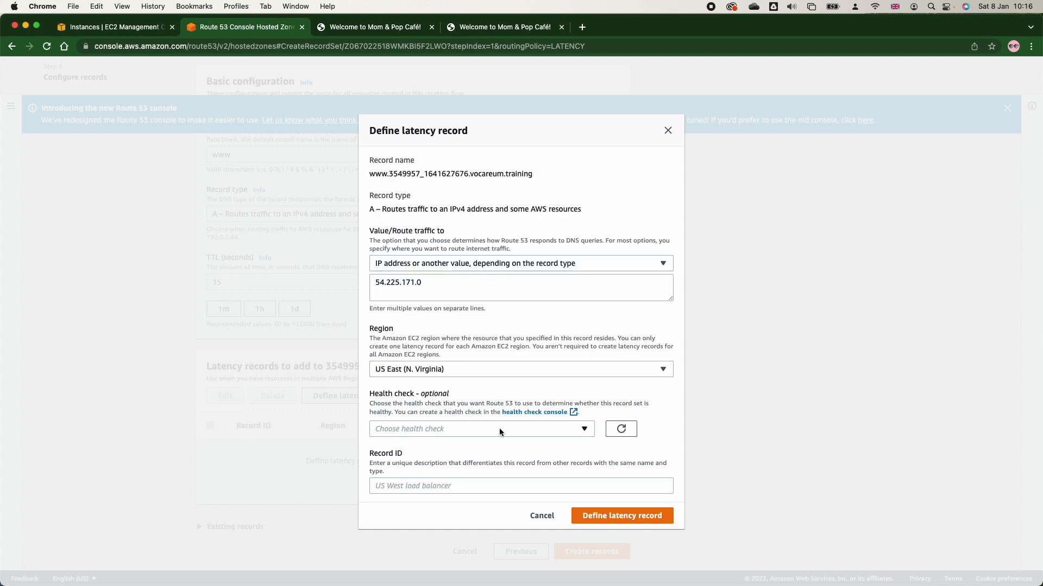
Assign the Primary health check and record ID baz-l-1 to the latency record, and add it to the list.
{"action": "left_click", "coordinate": [500, 430]}
{"action": "left_click", "coordinate": [466, 459]}
{"action": "left_click", "coordinate": [426, 486]}
{"action": "type", "text": "baz-l-1"}
{"action": "left_click", "coordinate": [598, 515]}
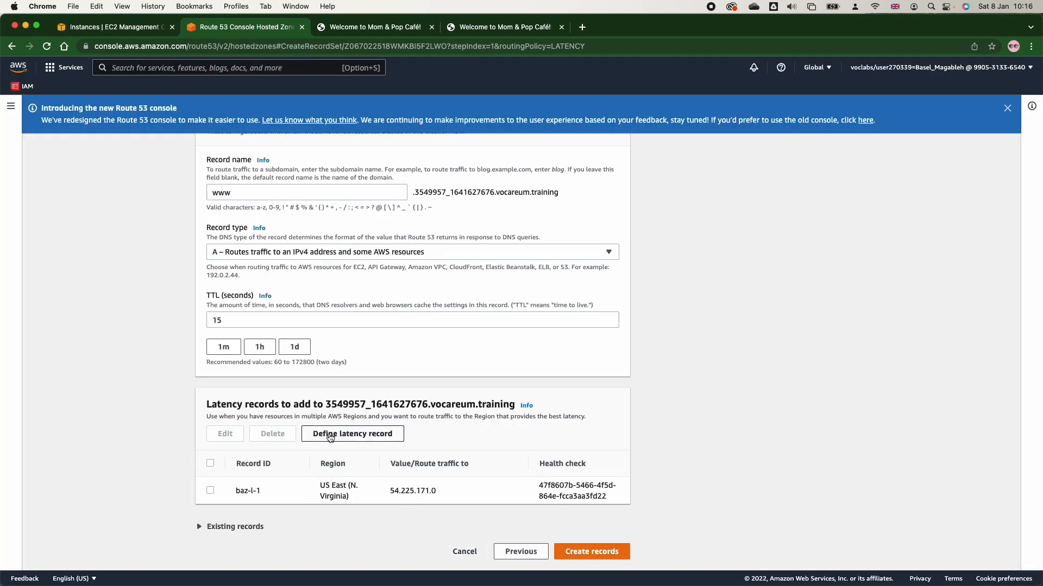
Begin a second latency record with an IP address endpoint and copy MomPopCafeInstance2's public IPv4 address from EC2.
{"action": "left_click", "coordinate": [347, 433]}
{"action": "left_click", "coordinate": [408, 288]}
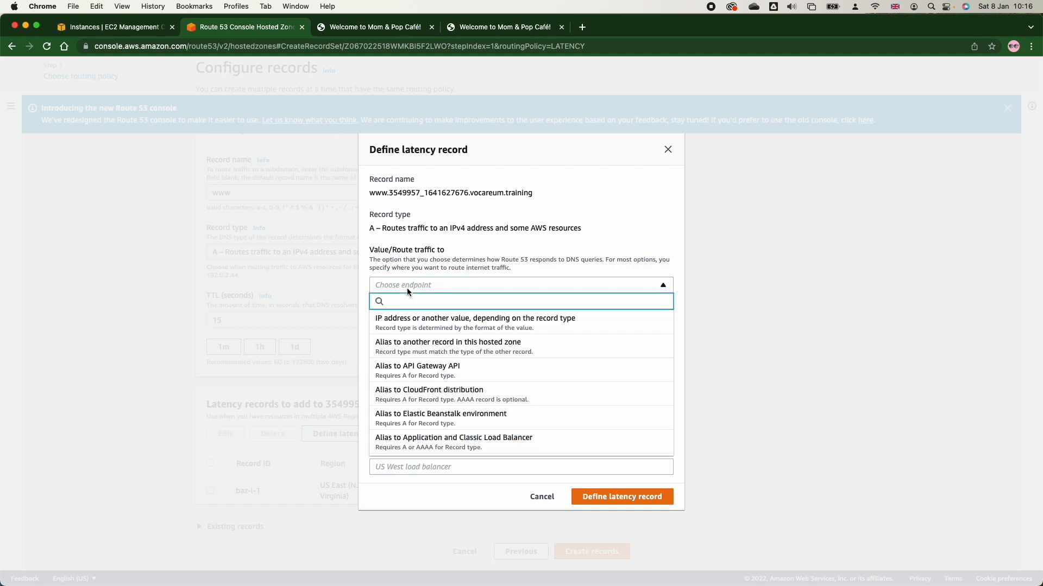
{"action": "left_click", "coordinate": [409, 321]}
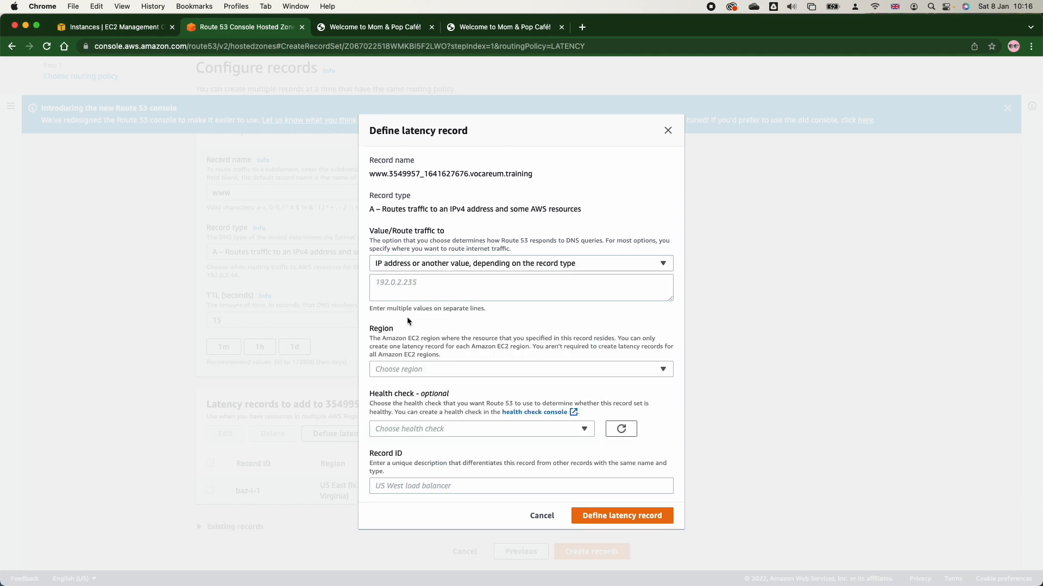
{"action": "left_click", "coordinate": [401, 370]}
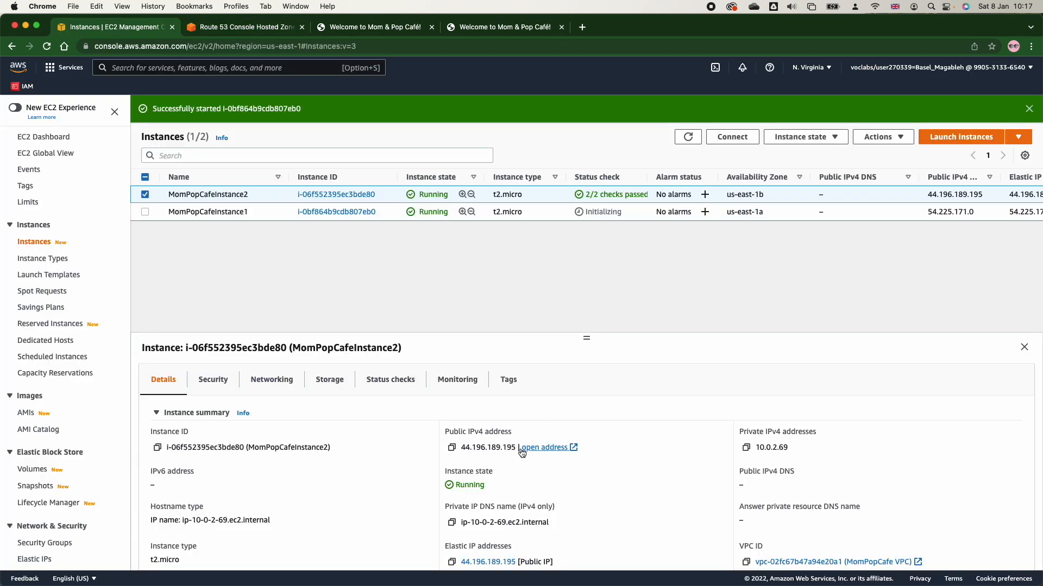
{"action": "left_click", "coordinate": [452, 448]}
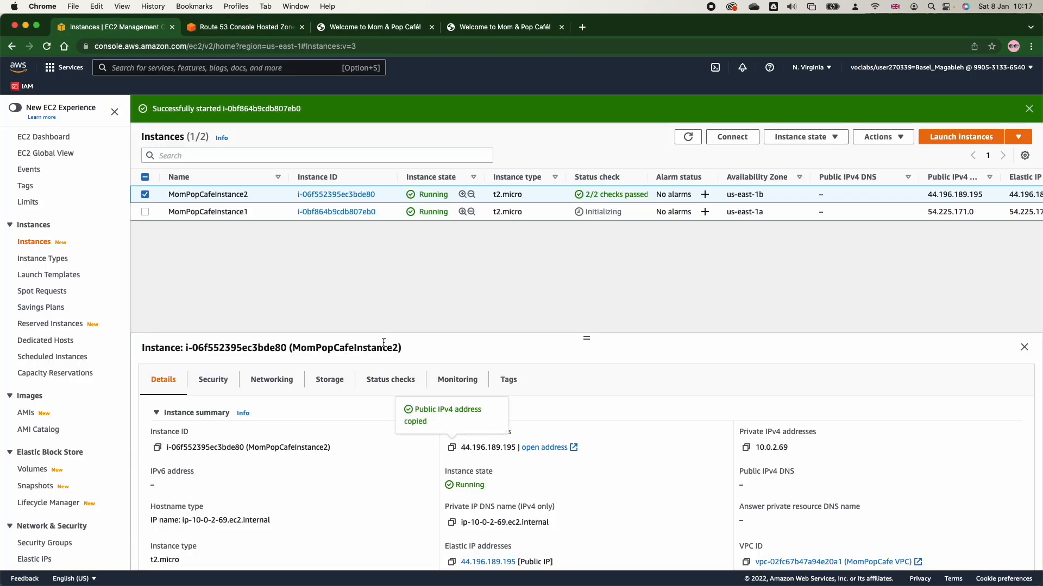
{"action": "left_click", "coordinate": [233, 26]}
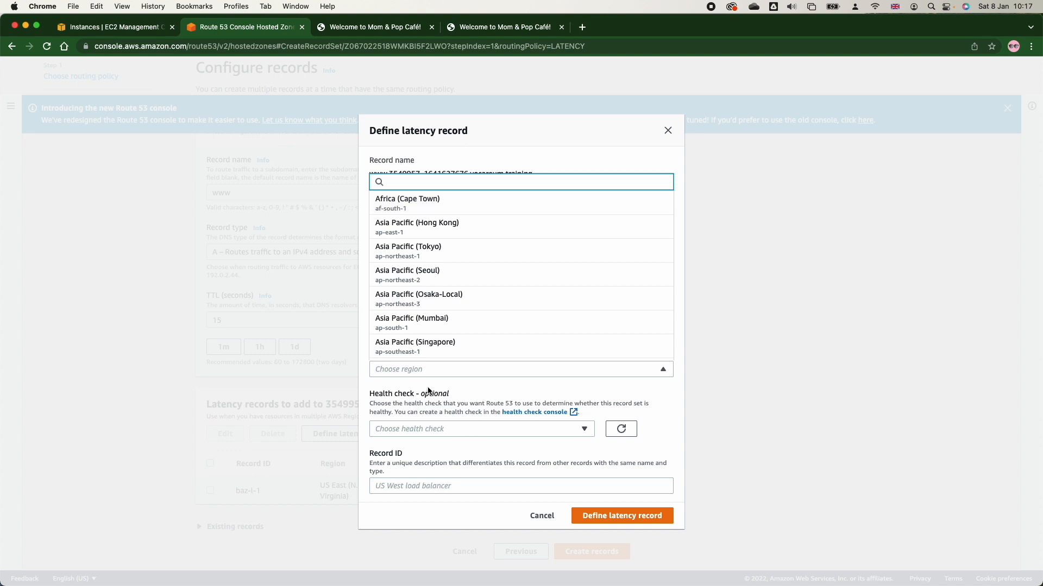
Set the second latency record's region to US East (N. Virginia) and its value to 44.196.189.195.
{"action": "type", "text": "us"}
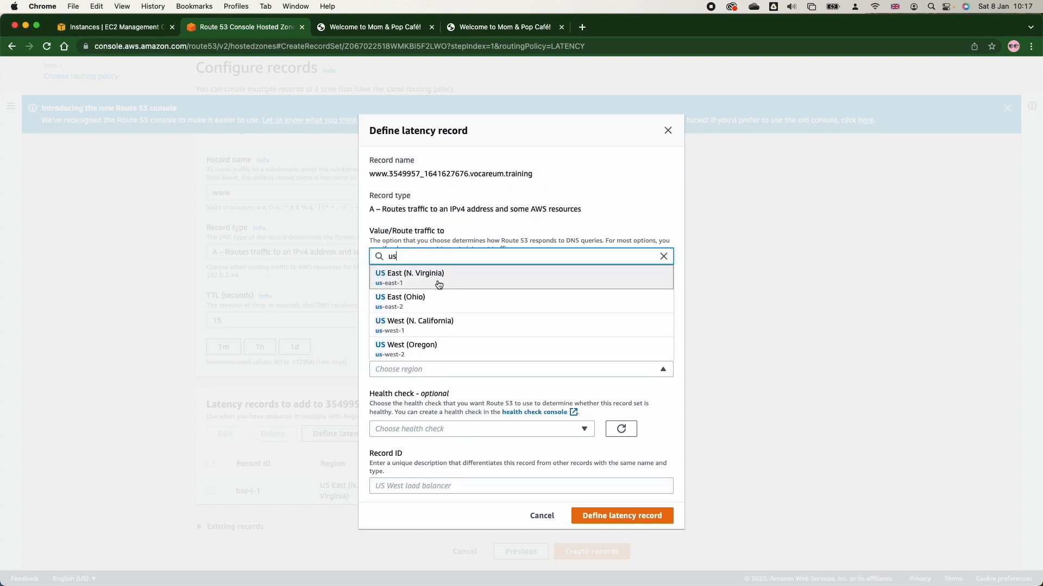
{"action": "left_click", "coordinate": [439, 285]}
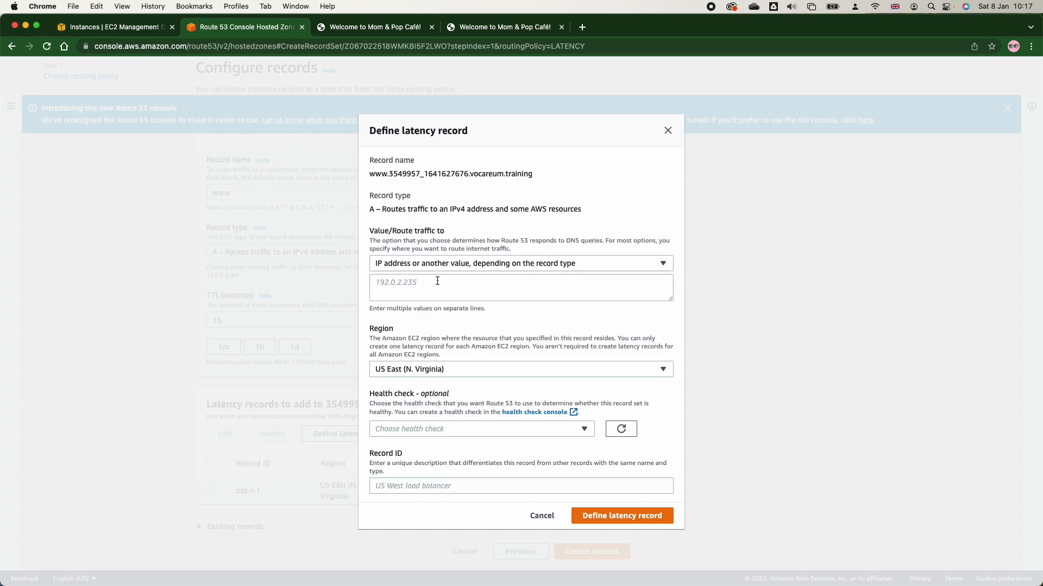
{"action": "left_click", "coordinate": [430, 298]}
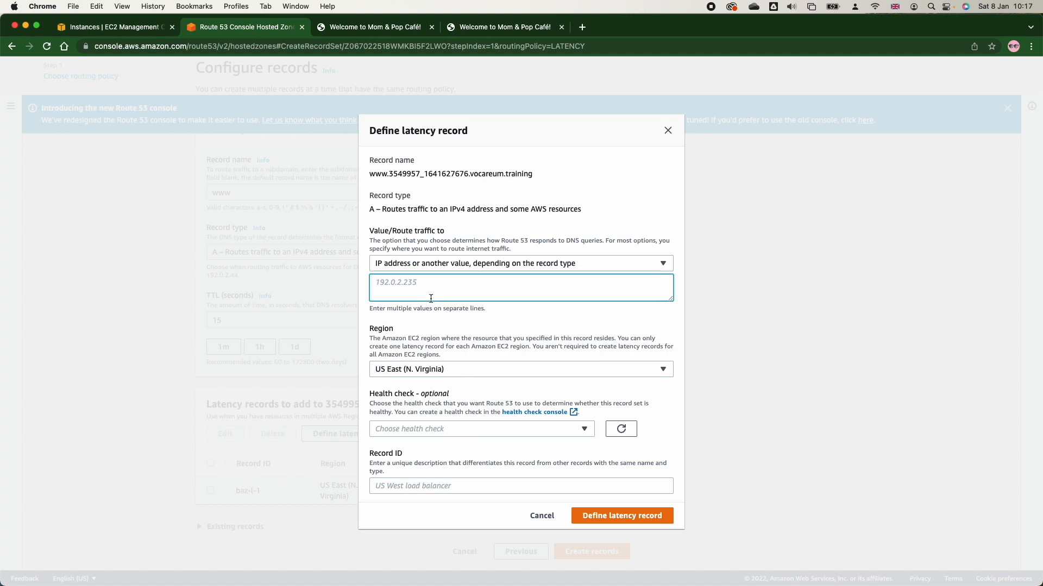
{"action": "key", "text": "super+v"}
Give the second latency record no health check and record ID baz-l-2, and add it to the list.
{"action": "left_click", "coordinate": [461, 430]}
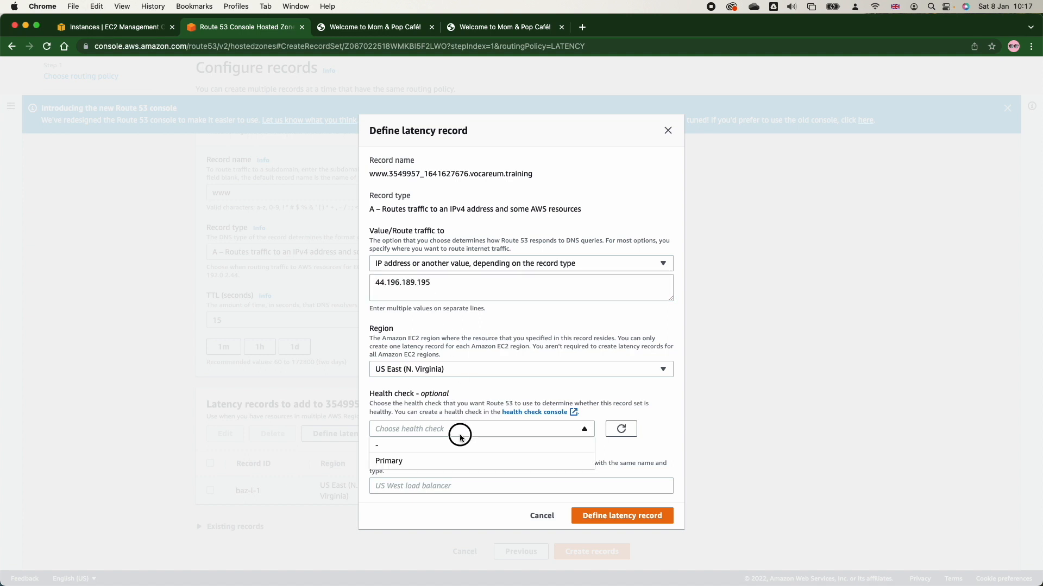
{"action": "left_click", "coordinate": [443, 446]}
{"action": "left_click", "coordinate": [446, 485]}
{"action": "type", "text": "baz-l-"}
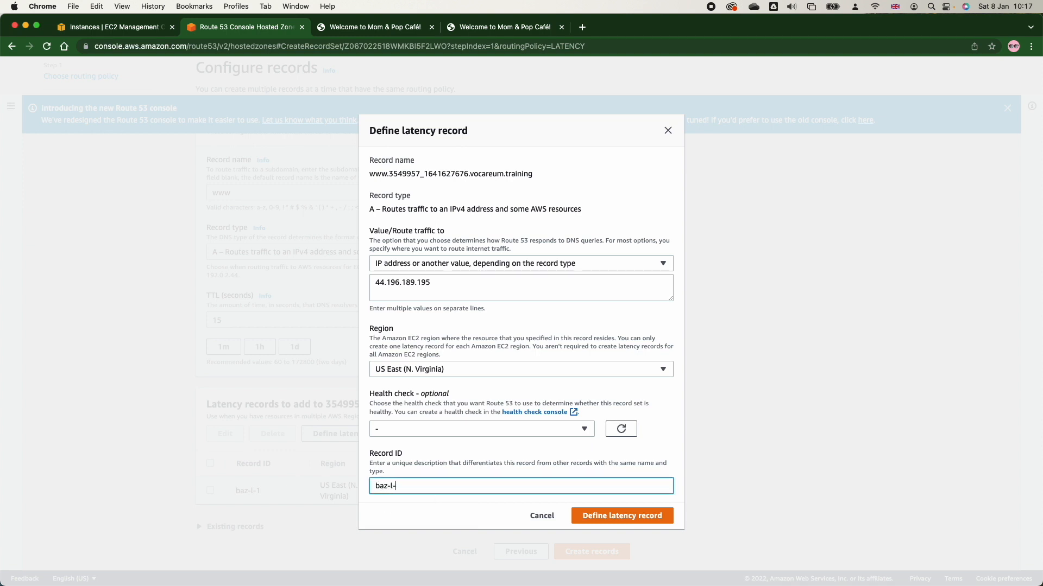
{"action": "type", "text": "2"}
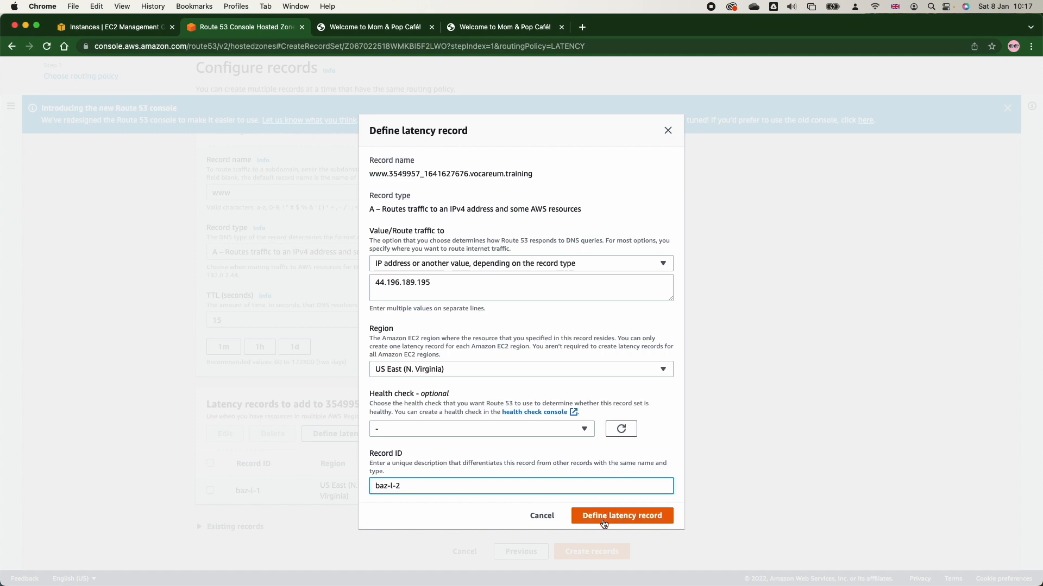
{"action": "left_click", "coordinate": [602, 515]}
{"action": "scroll", "coordinate": [508, 513], "scroll_direction": "down", "scroll_amount": 1}
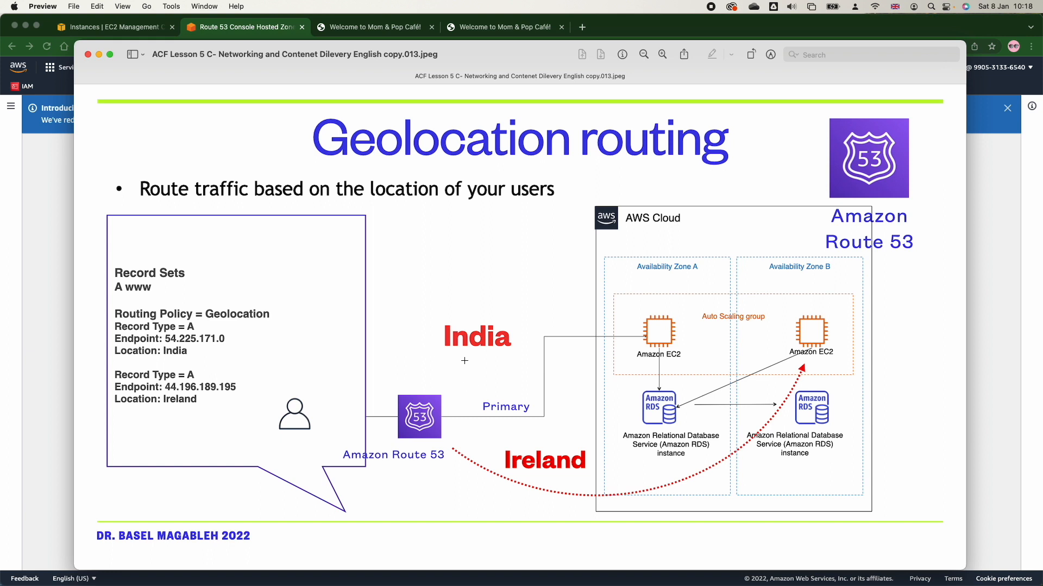
Mark the India location and the Availability Zone A EC2 instance on the Geolocation routing slide, and return to Chrome.
{"action": "left_click_drag", "start_coordinate": [449, 357], "coordinate": [474, 304]}
{"action": "left_click_drag", "start_coordinate": [658, 312], "coordinate": [658, 390]}
{"action": "key", "text": "super+Tab"}
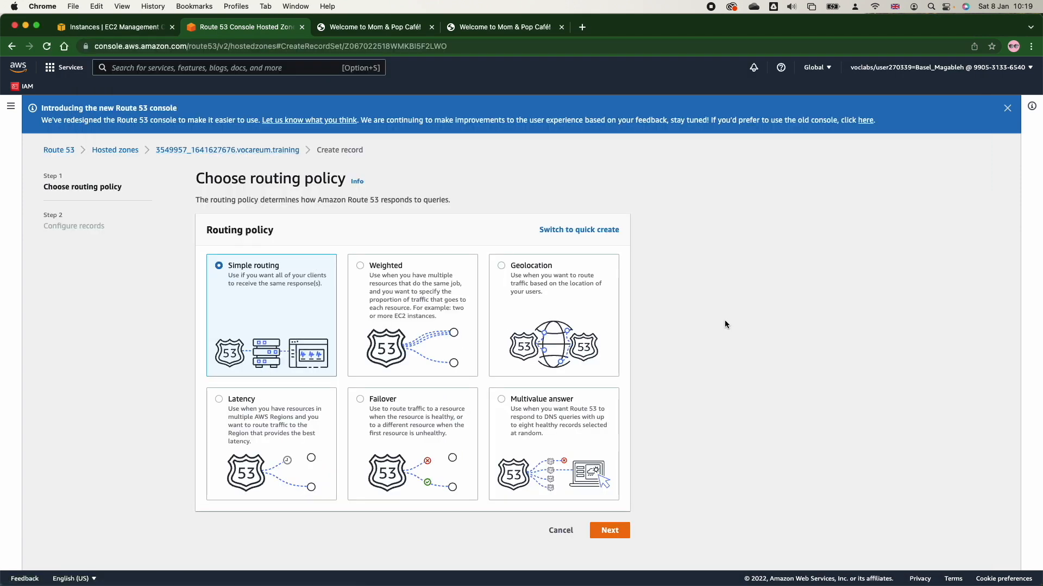
Choose geolocation routing for the new record, name it www, and keep record type A.
{"action": "left_click", "coordinate": [501, 266]}
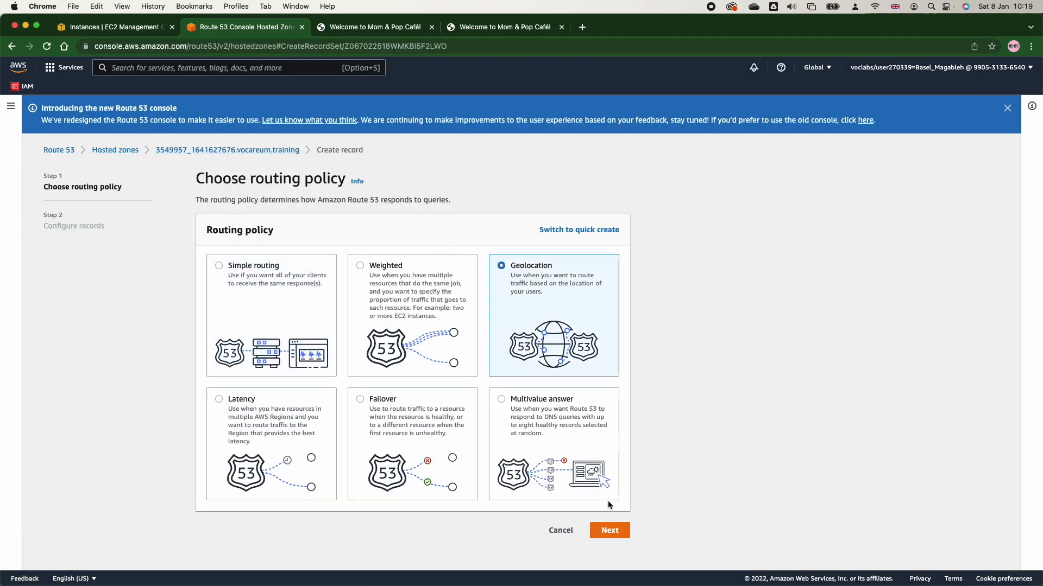
{"action": "left_click", "coordinate": [610, 530]}
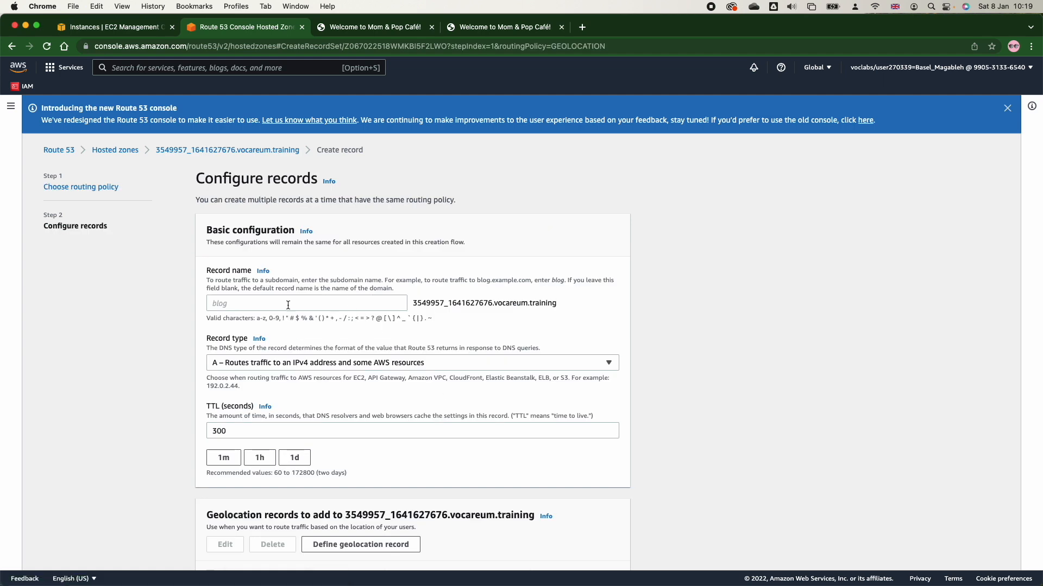
{"action": "left_click", "coordinate": [291, 304]}
{"action": "type", "text": "www"}
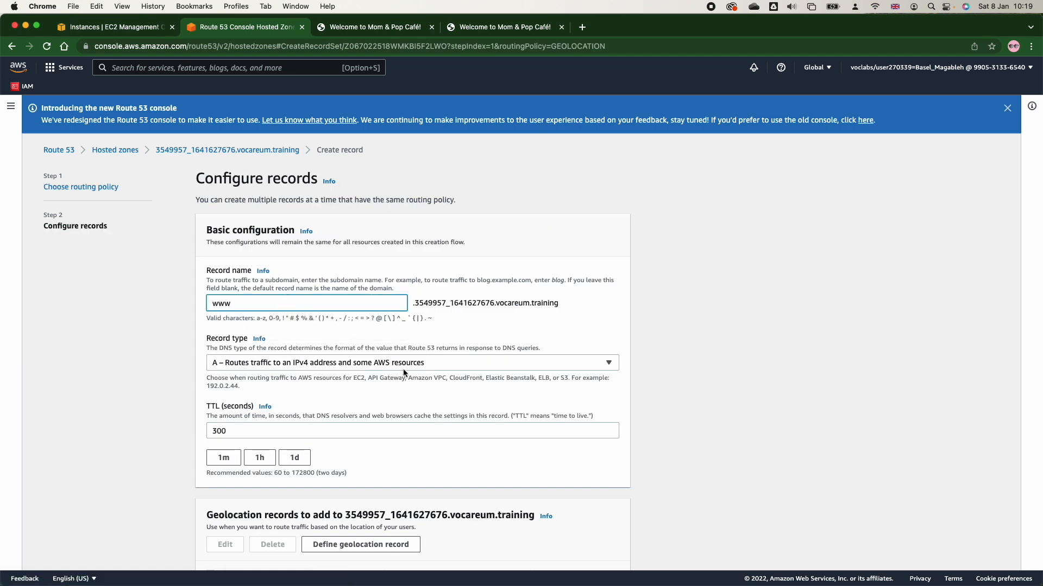
{"action": "scroll", "coordinate": [357, 415], "scroll_direction": "down", "scroll_amount": 5}
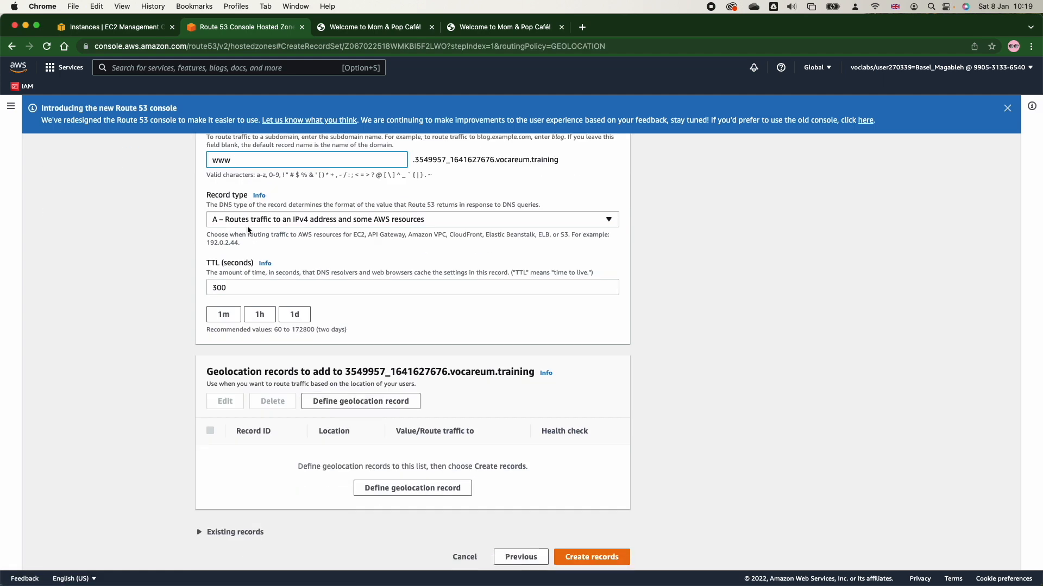
{"action": "left_click", "coordinate": [246, 219]}
{"action": "left_click", "coordinate": [240, 247]}
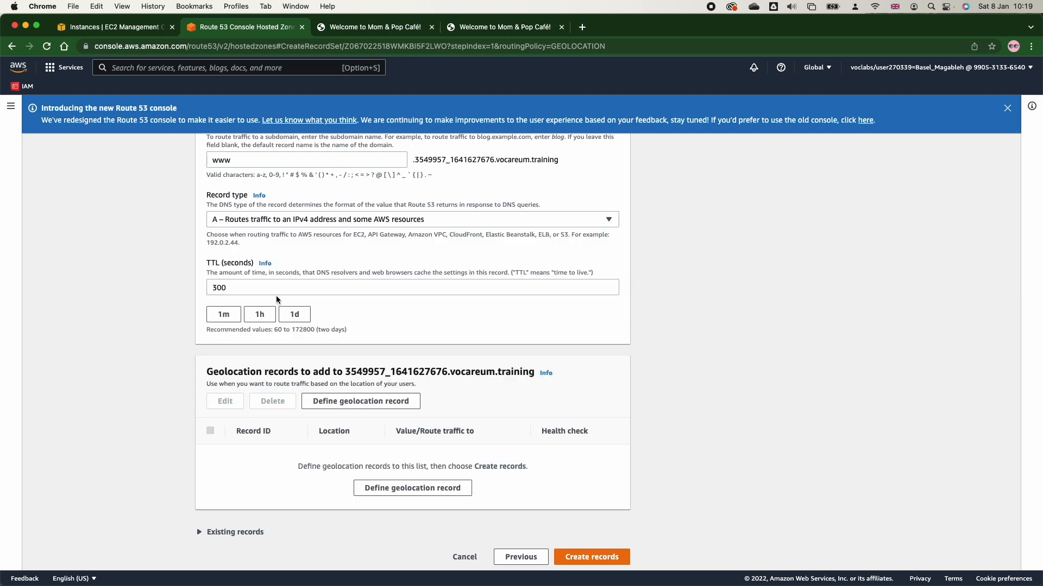
Define a geolocation record that routes to MomPopCafeInstance1's public IPv4 address, 54.225.171.0, copied from the EC2 instances list.
{"action": "left_click", "coordinate": [380, 500]}
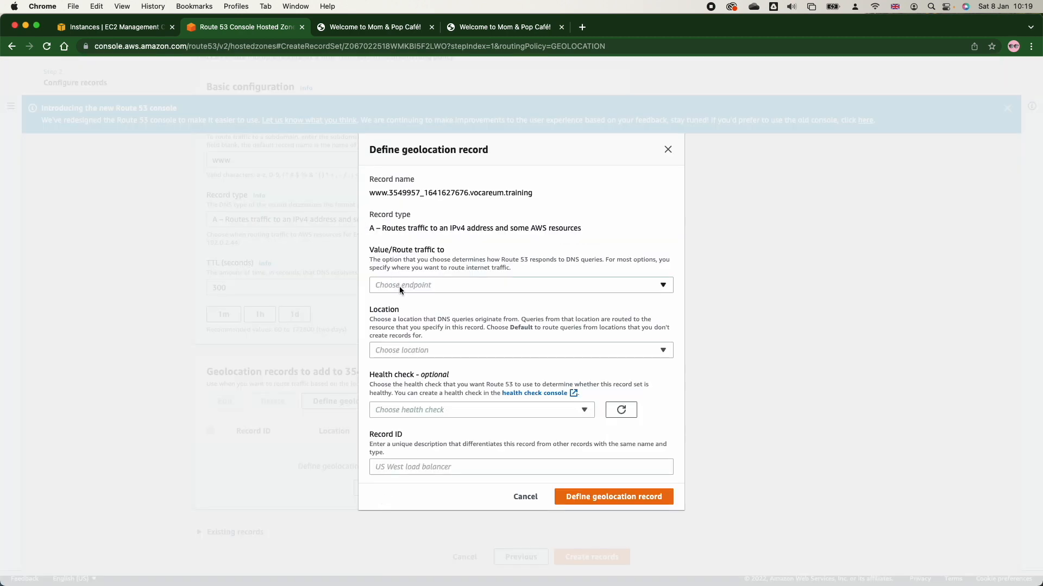
{"action": "left_click", "coordinate": [400, 284]}
{"action": "left_click", "coordinate": [415, 326]}
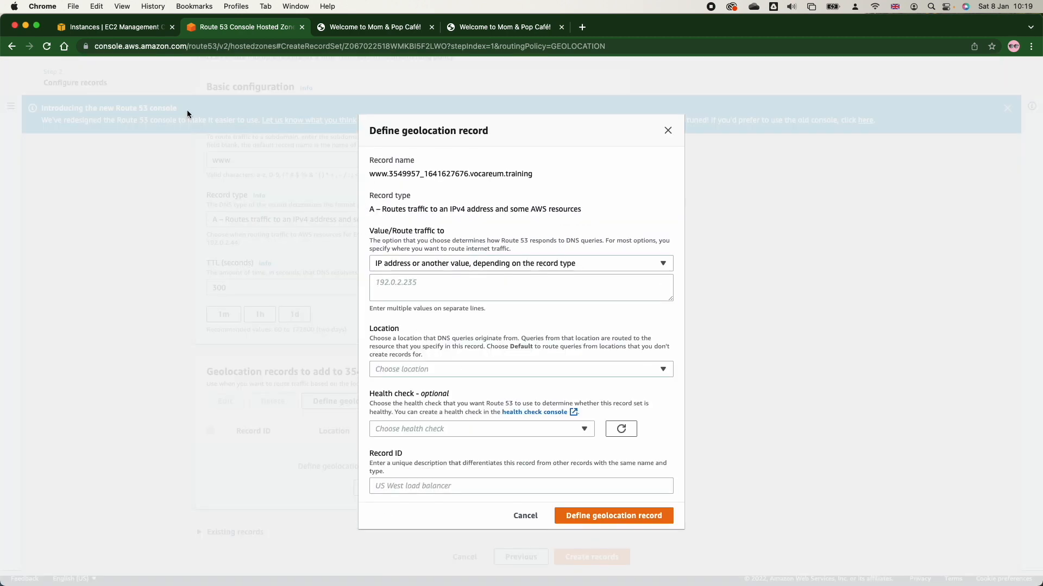
{"action": "left_click", "coordinate": [125, 27]}
{"action": "left_click", "coordinate": [145, 194]}
{"action": "left_click", "coordinate": [145, 211]}
{"action": "left_click", "coordinate": [451, 447]}
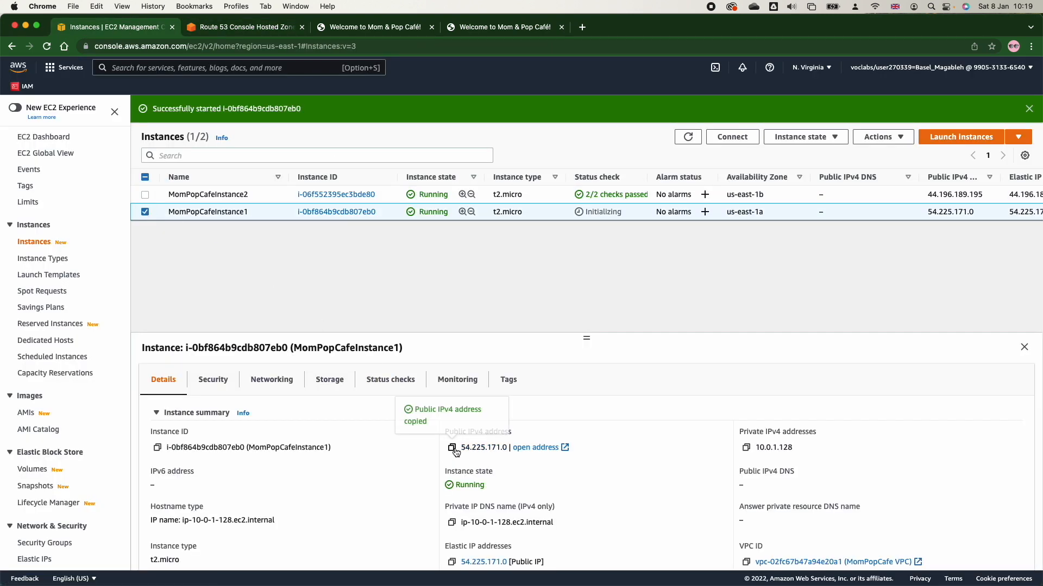
{"action": "left_click", "coordinate": [239, 27]}
{"action": "left_click", "coordinate": [390, 284]}
{"action": "key", "text": "super+v"}
Set the first geolocation record's location to India.
{"action": "left_click", "coordinate": [424, 371]}
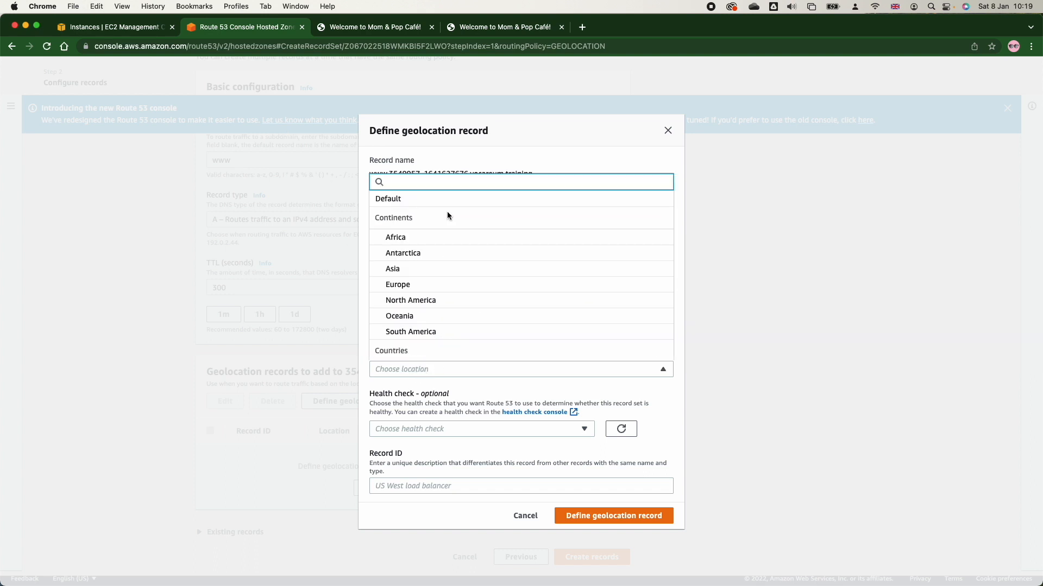
{"action": "scroll", "coordinate": [473, 310], "scroll_direction": "down", "scroll_amount": 3}
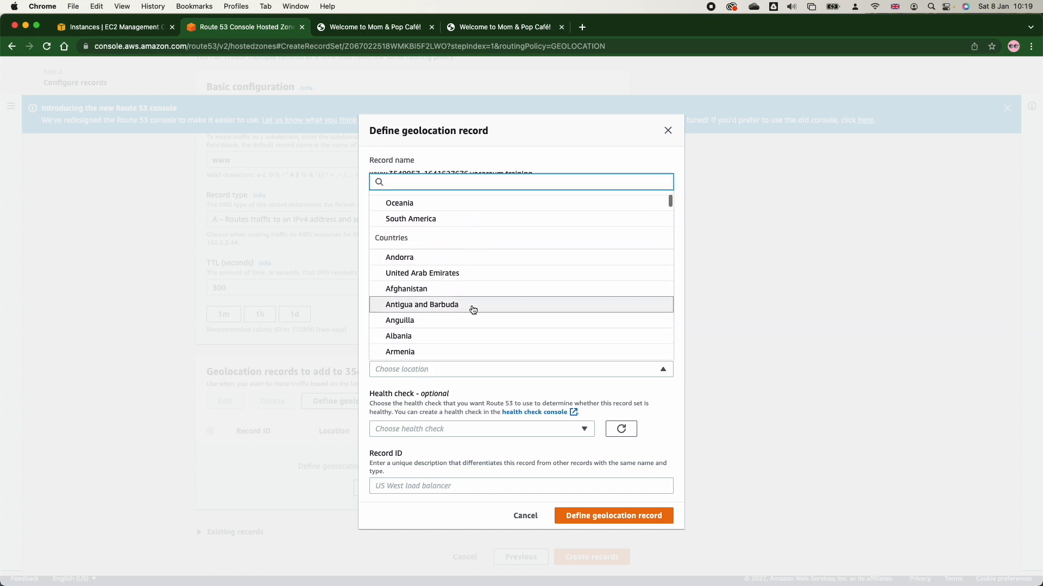
{"action": "type", "text": "i"}
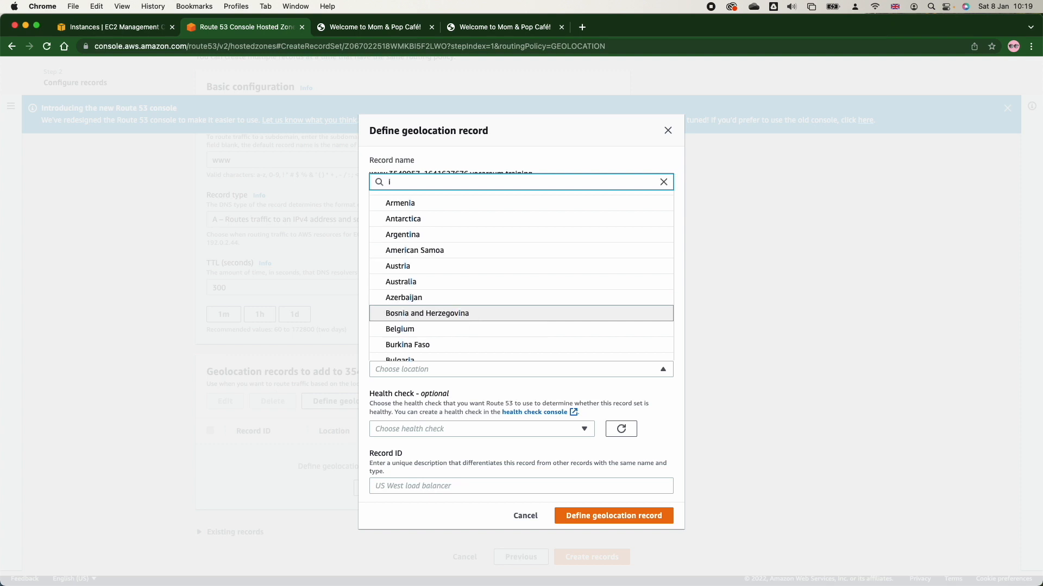
{"action": "type", "text": "n"}
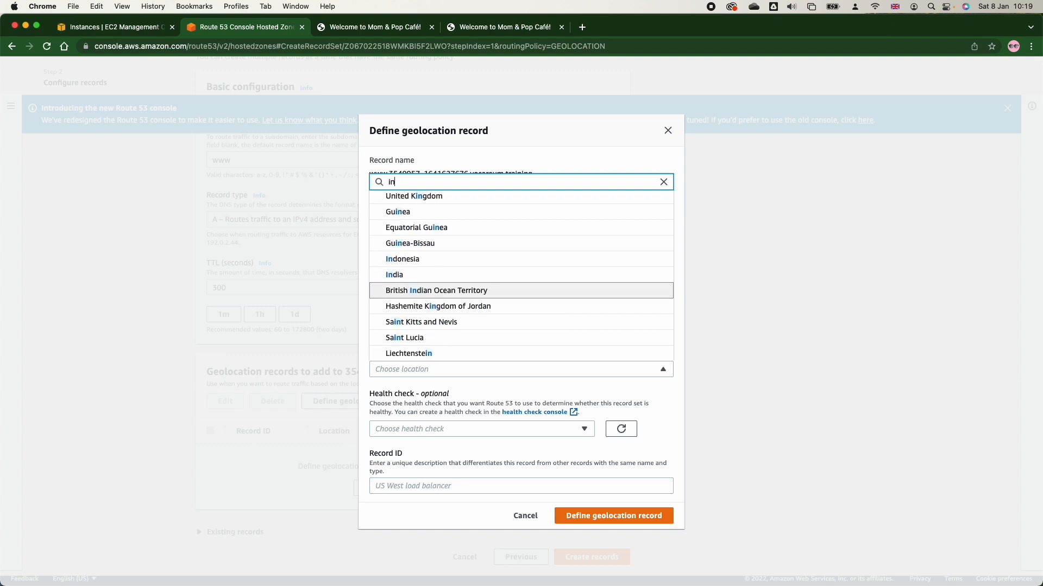
{"action": "left_click", "coordinate": [467, 282]}
Give the India record the Primary health check and record ID baz-geo-1212, and add it to the list.
{"action": "left_click", "coordinate": [496, 432]}
{"action": "left_click", "coordinate": [469, 465]}
{"action": "left_click", "coordinate": [461, 492]}
{"action": "type", "text": "baz-geo-1212"}
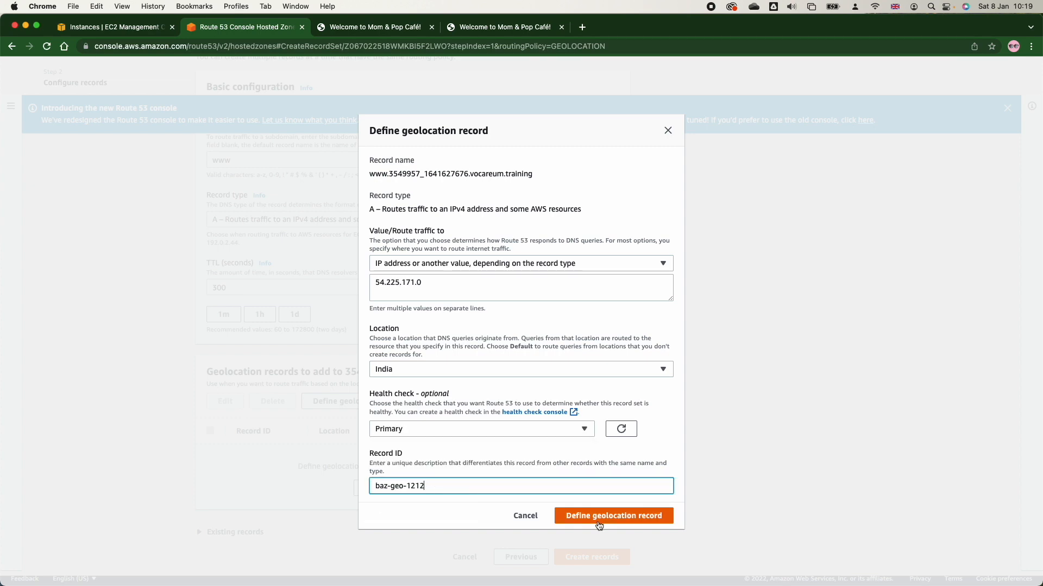
{"action": "left_click", "coordinate": [602, 515]}
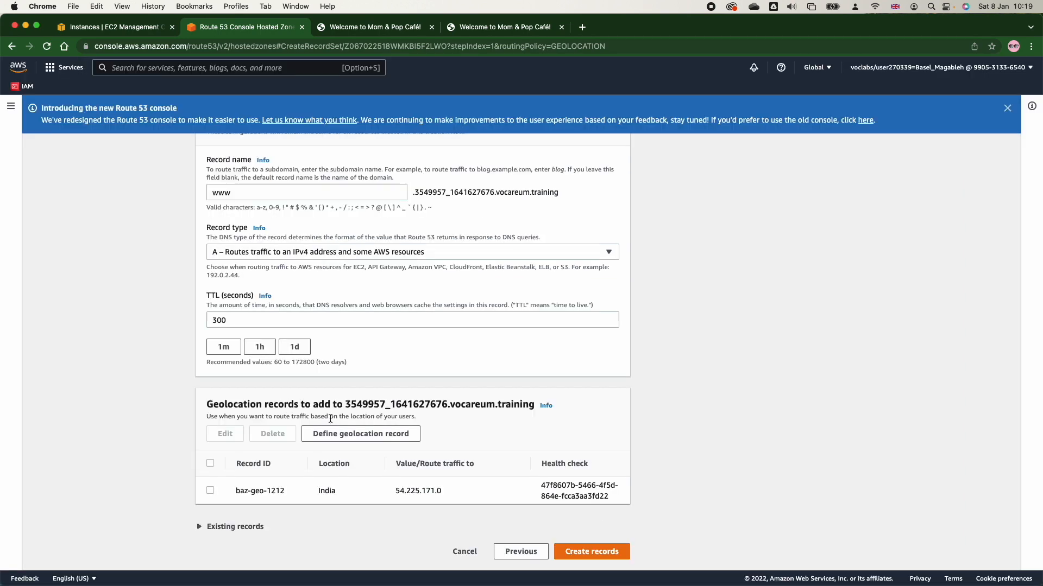
Define a second geolocation record that routes to MomPopCafeInstance2's public IPv4 address, 44.196.189.195, copied from the EC2 instances list.
{"action": "left_click", "coordinate": [334, 438]}
{"action": "left_click", "coordinate": [405, 286]}
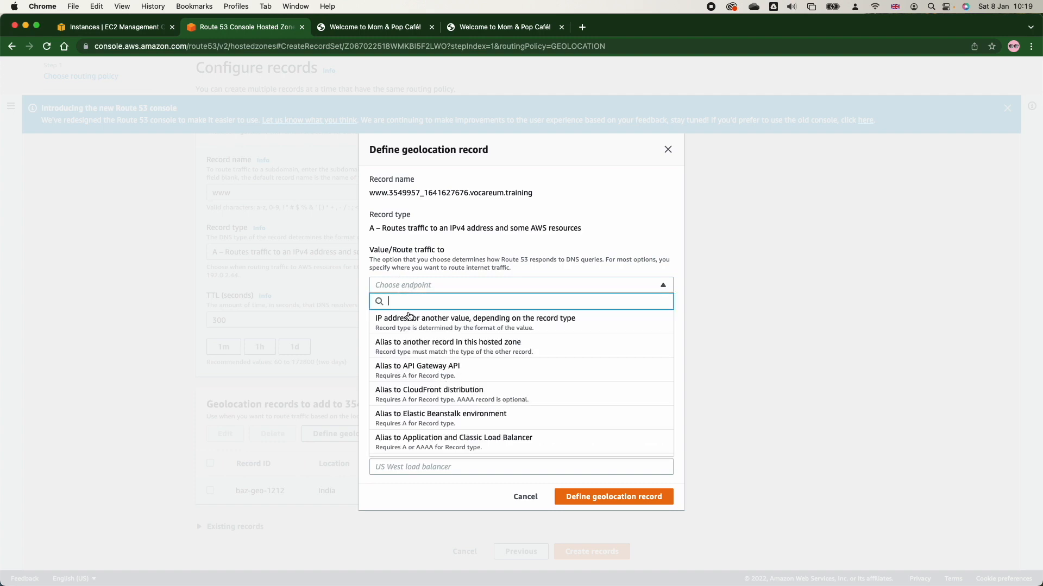
{"action": "left_click", "coordinate": [116, 28]}
{"action": "left_click", "coordinate": [143, 213]}
{"action": "left_click", "coordinate": [145, 195]}
{"action": "left_click", "coordinate": [451, 448]}
{"action": "left_click", "coordinate": [262, 33]}
{"action": "left_click", "coordinate": [422, 299]}
{"action": "key", "text": "super+v"}
Set the second geolocation record to Ireland with no health check and record ID baz-geo-demo-33343, and add it to the list.
{"action": "left_click", "coordinate": [407, 371]}
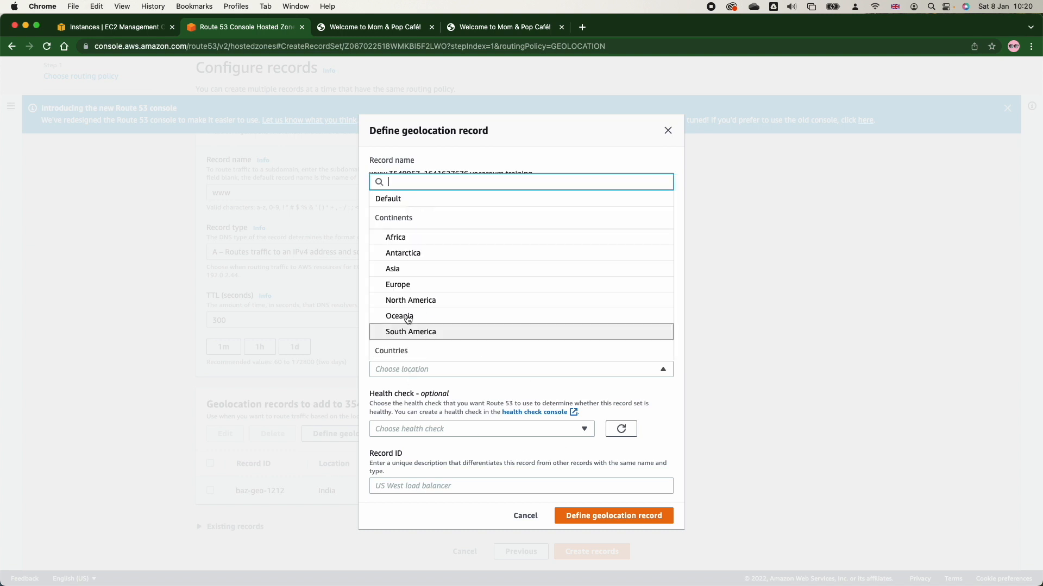
{"action": "type", "text": "ire"}
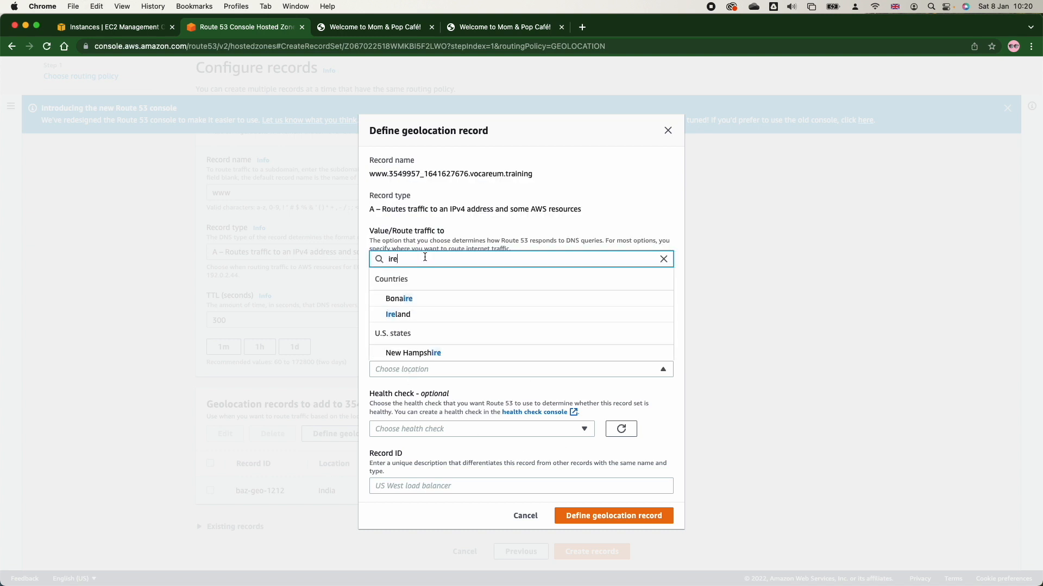
{"action": "left_click", "coordinate": [421, 300]}
{"action": "left_click", "coordinate": [456, 438]}
{"action": "left_click", "coordinate": [442, 448]}
{"action": "left_click", "coordinate": [450, 495]}
{"action": "type", "text": "baz-geo-demo-33343"}
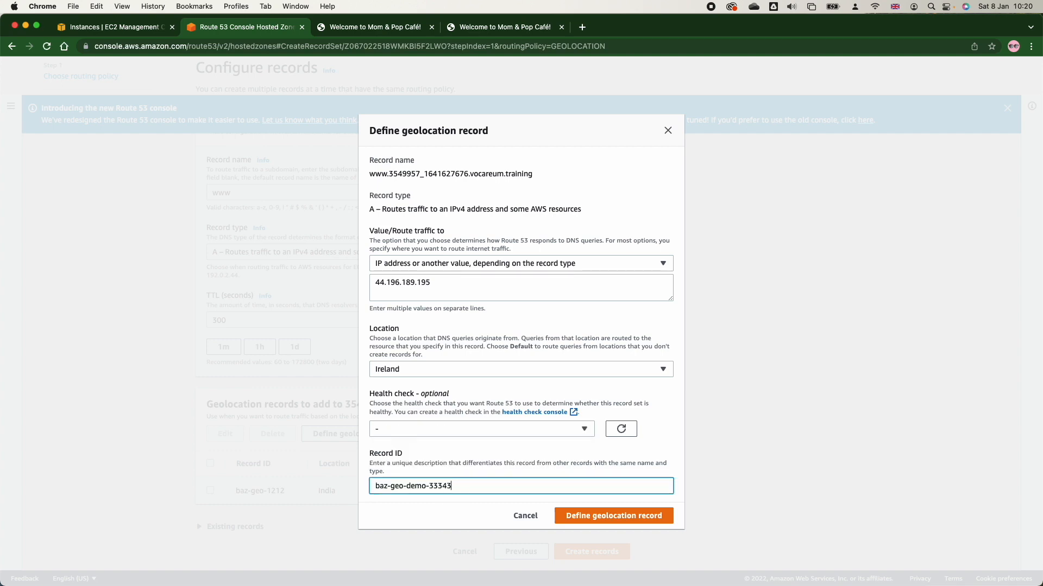
{"action": "left_click", "coordinate": [623, 522]}
Create both geolocation records in the hosted zone and review the Ireland record's location and value.
{"action": "scroll", "coordinate": [617, 516], "scroll_direction": "down", "scroll_amount": 1}
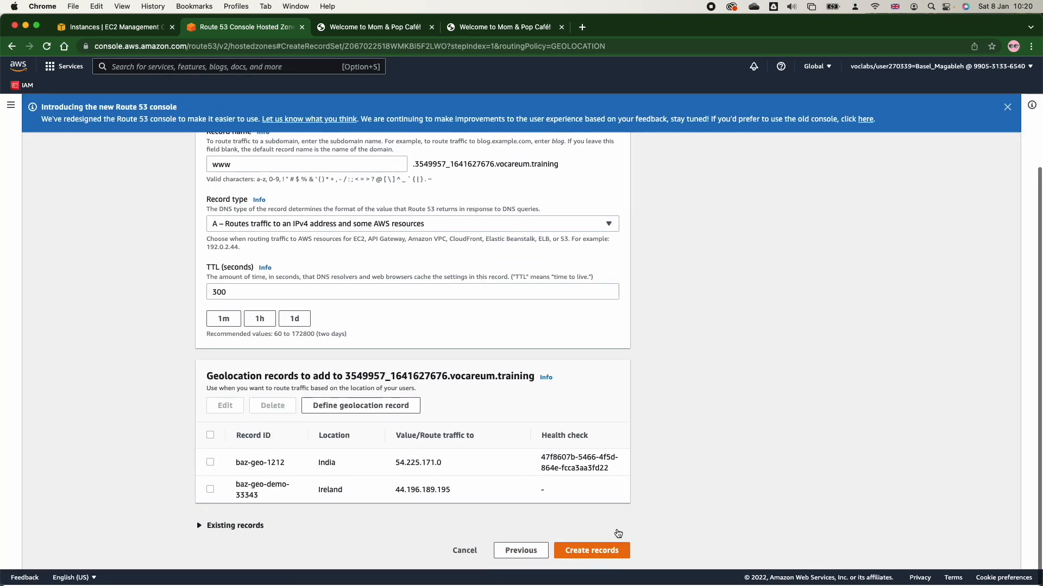
{"action": "left_click", "coordinate": [610, 546]}
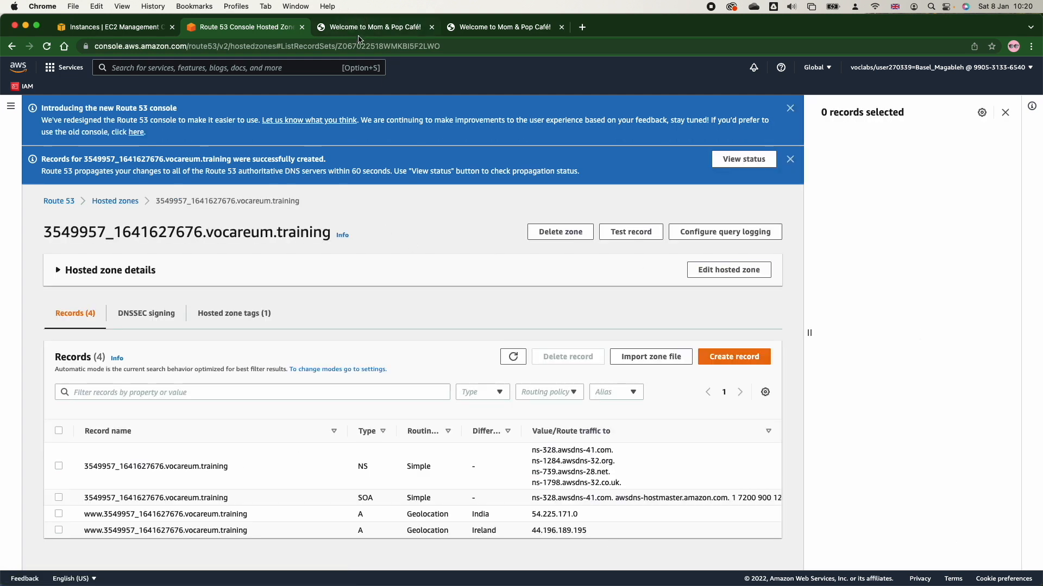
{"action": "triple_click", "coordinate": [177, 514]}
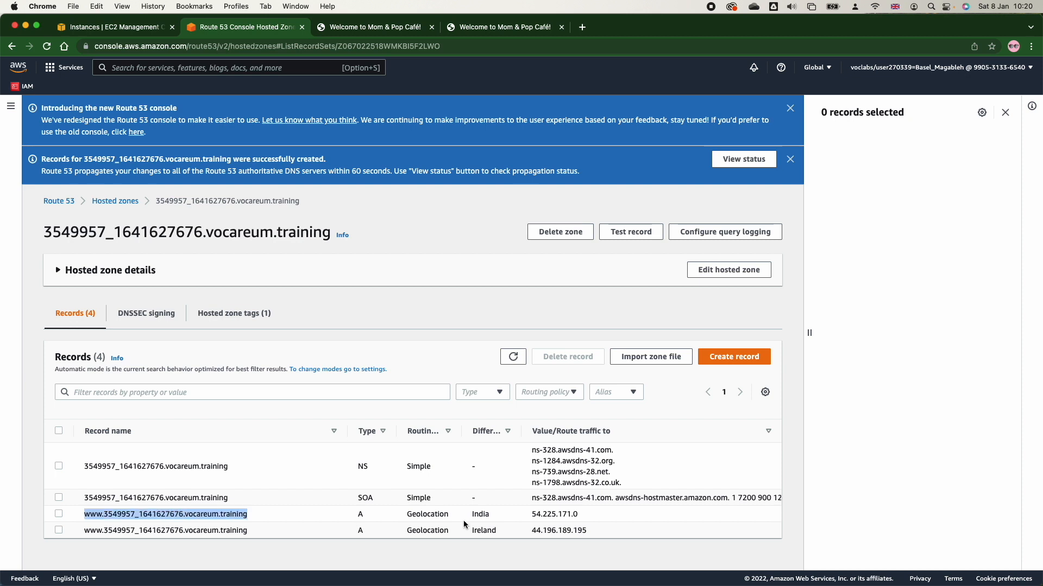
{"action": "double_click", "coordinate": [481, 531]}
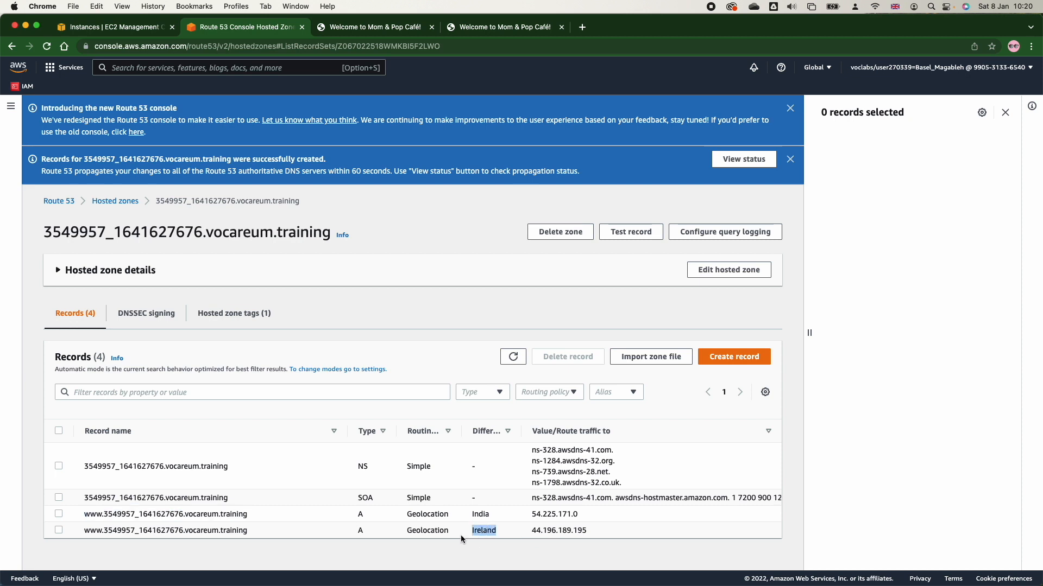
{"action": "double_click", "coordinate": [557, 529]}
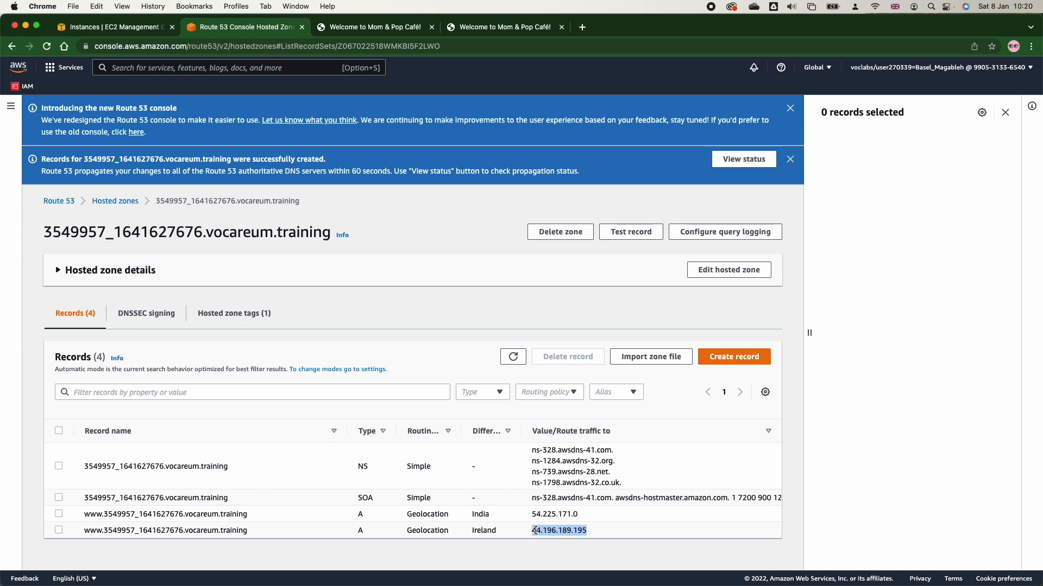
{"action": "double_click", "coordinate": [534, 530]}
Close one café page, load the www record's address with the /mompopcafe/ path in the other, and check the serving availability zone.
{"action": "left_click", "coordinate": [359, 27]}
{"action": "key", "text": "super+w"}
{"action": "left_click_drag", "start_coordinate": [83, 530], "coordinate": [269, 537]}
{"action": "left_click", "coordinate": [375, 27]}
{"action": "left_click", "coordinate": [343, 46]}
{"action": "key", "text": "super+v"}
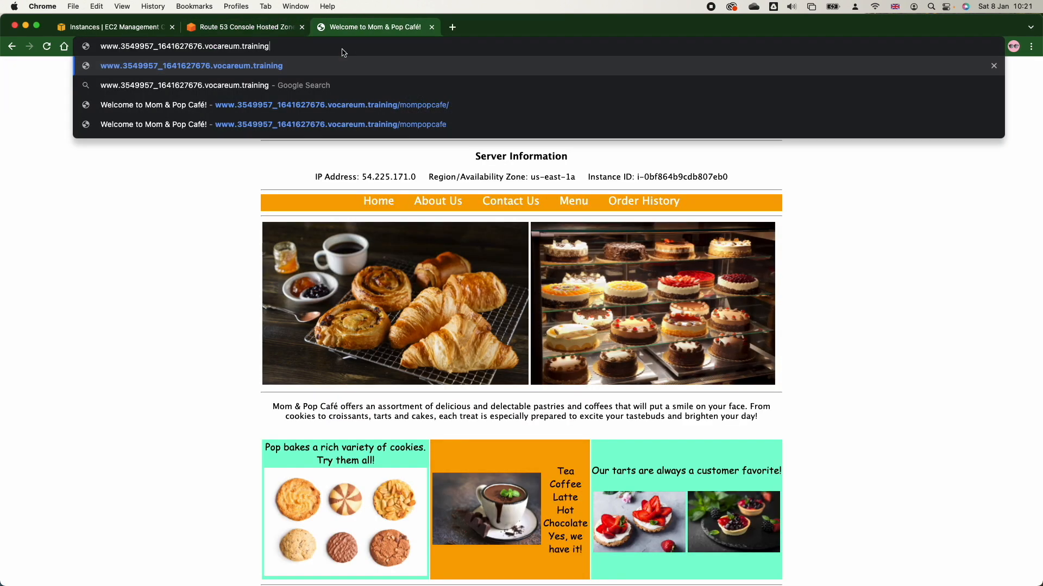
{"action": "type", "text": "/"}
{"action": "key", "text": "Return"}
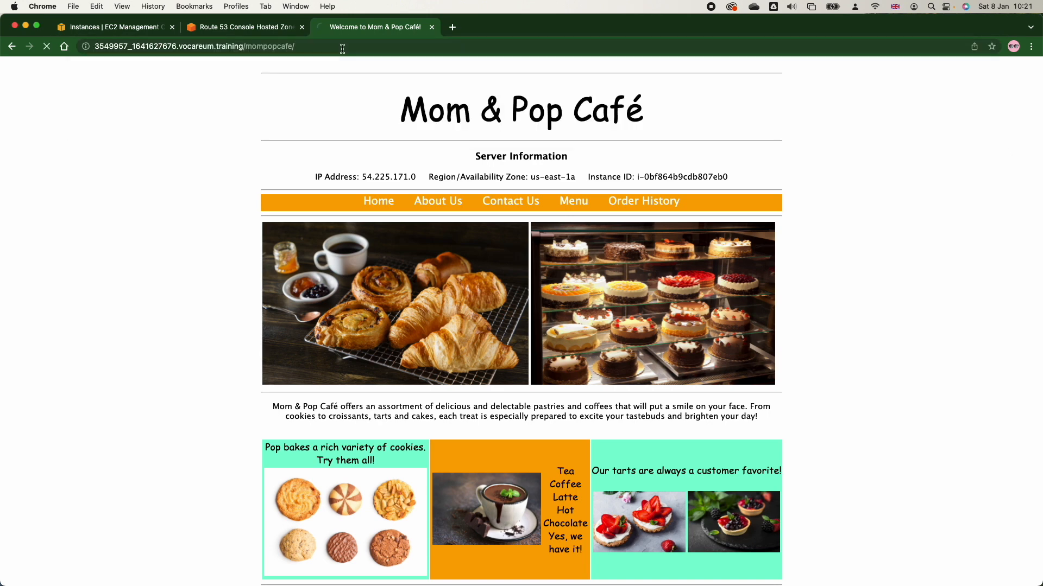
{"action": "triple_click", "coordinate": [544, 181]}
{"action": "double_click", "coordinate": [548, 177]}
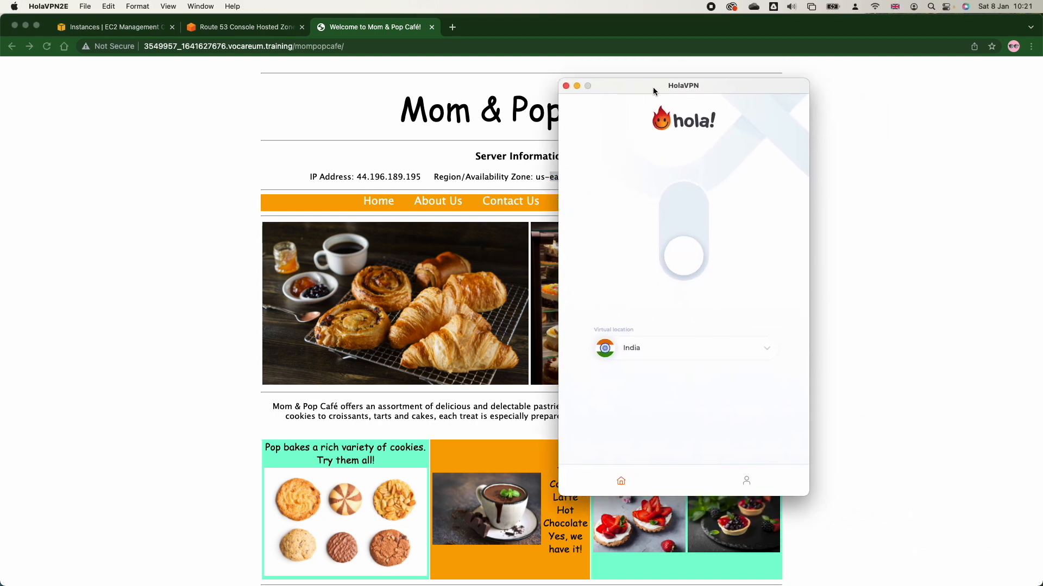
Connect HolaVPN with India as virtual location, and reload the café page in Chrome to check its availability zone.
{"action": "left_click", "coordinate": [691, 277]}
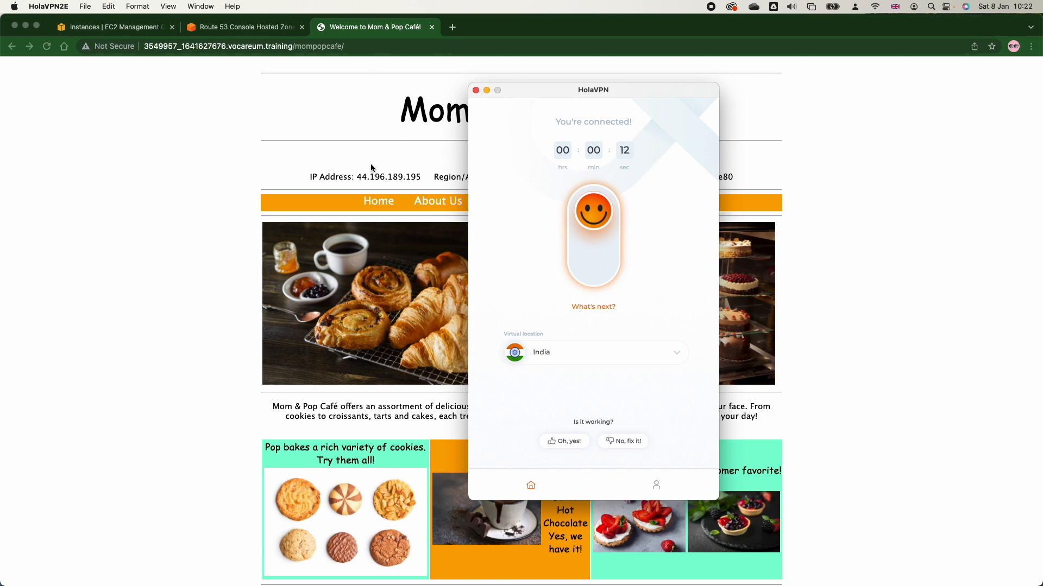
{"action": "left_click", "coordinate": [43, 48]}
{"action": "double_click", "coordinate": [573, 178]}
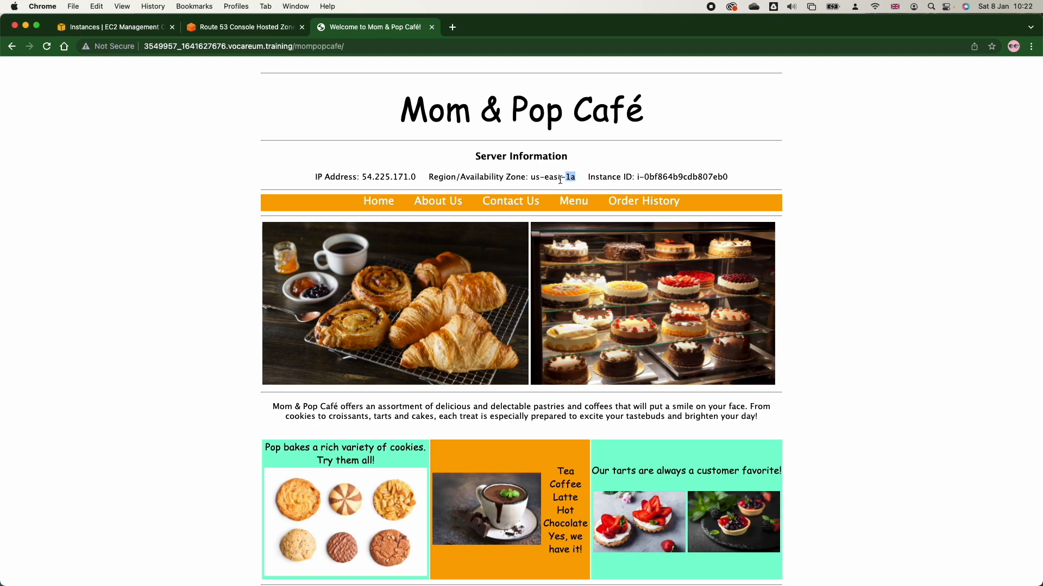
Review the Failover routing slide in Preview and return to Chrome.
{"action": "key", "text": "super+Tab"}
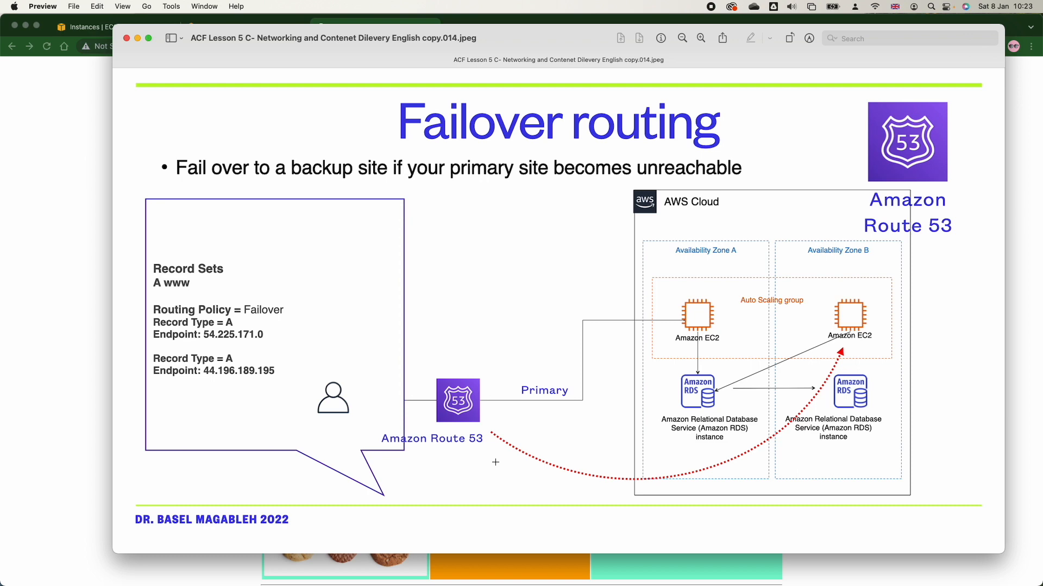
{"action": "left_click", "coordinate": [76, 471]}
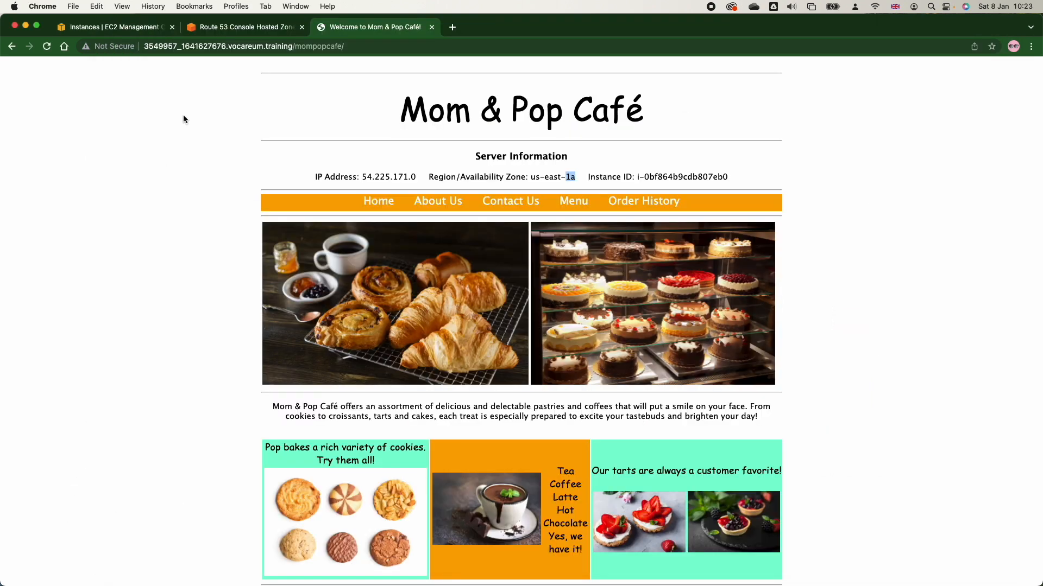
Delete the India and Ireland geolocation records from the Route 53 hosted zone.
{"action": "left_click", "coordinate": [216, 32]}
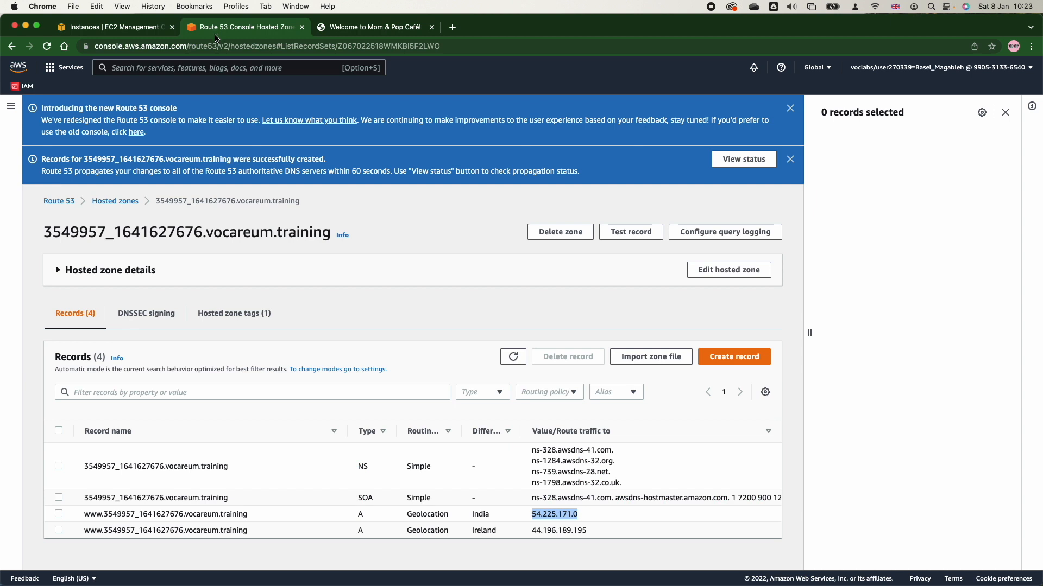
{"action": "left_click", "coordinate": [59, 514]}
{"action": "left_click", "coordinate": [59, 531]}
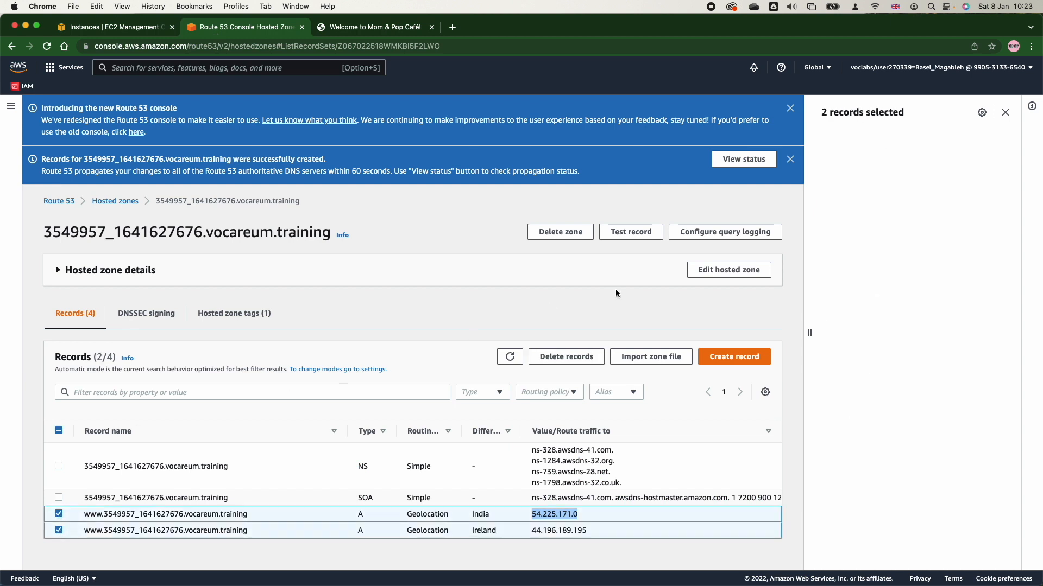
{"action": "left_click", "coordinate": [553, 356]}
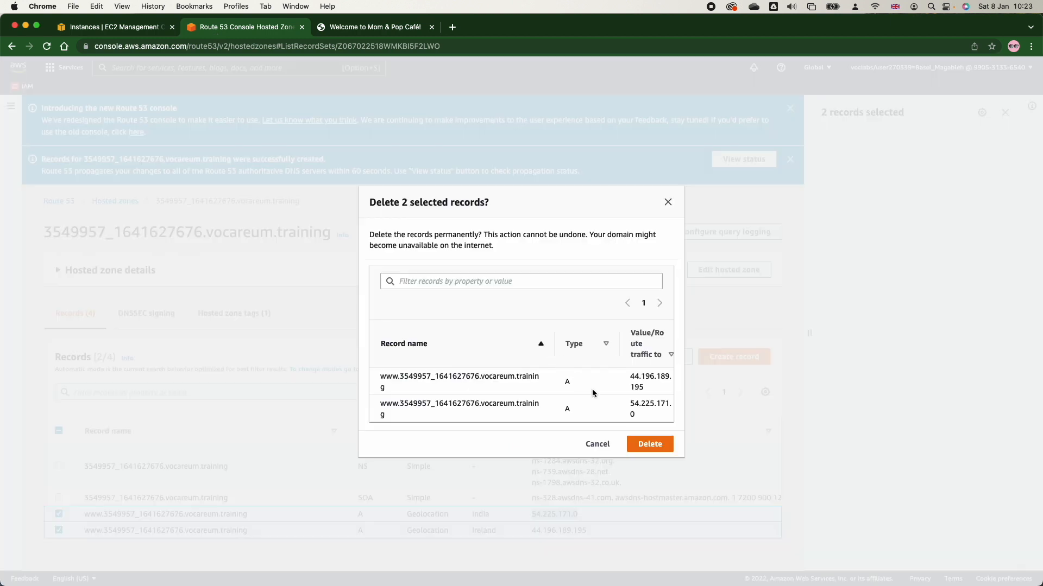
{"action": "left_click", "coordinate": [643, 446]}
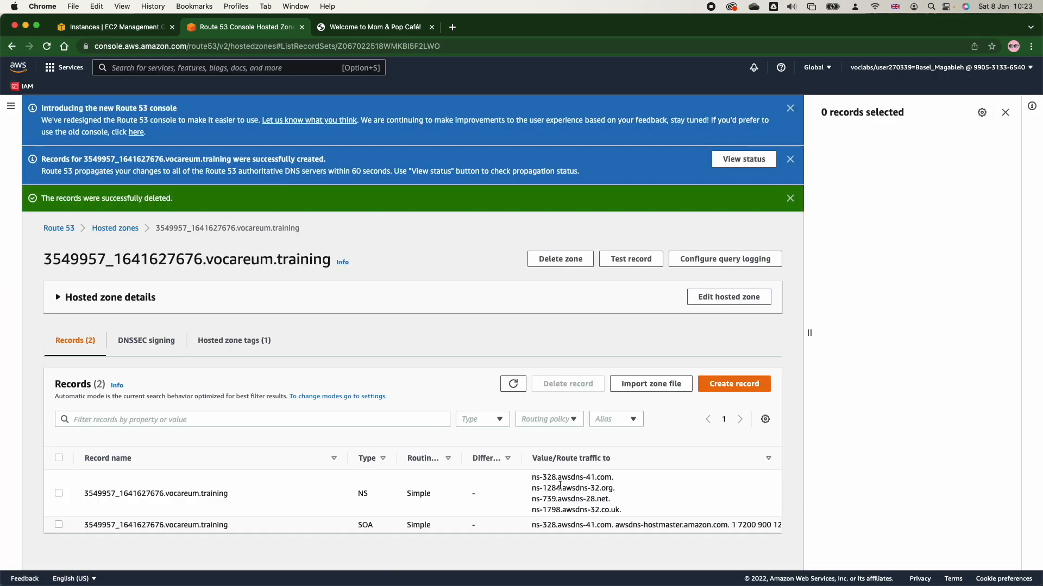
{"action": "left_click", "coordinate": [717, 383]}
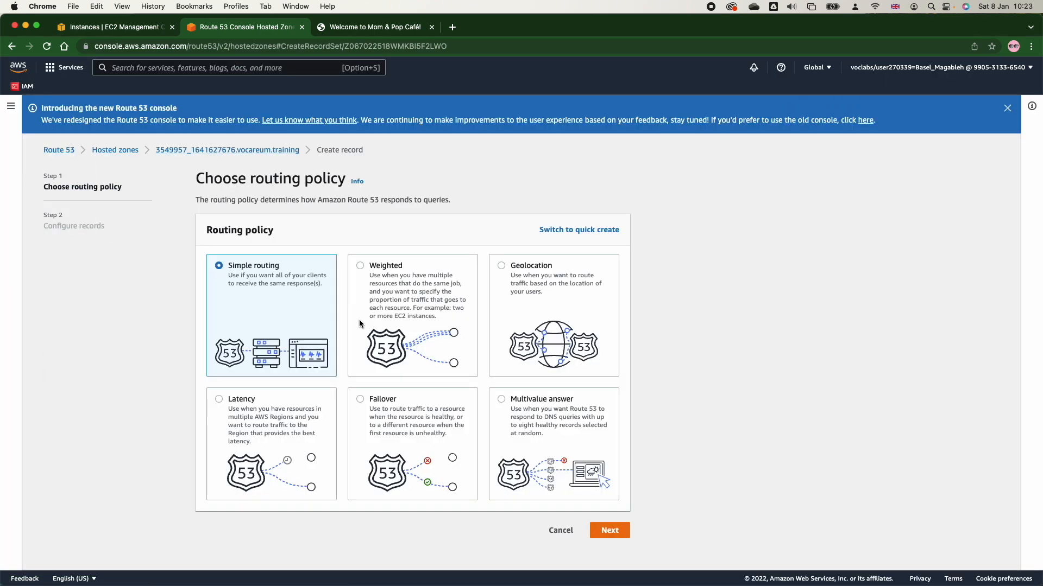
{"action": "left_click", "coordinate": [361, 401]}
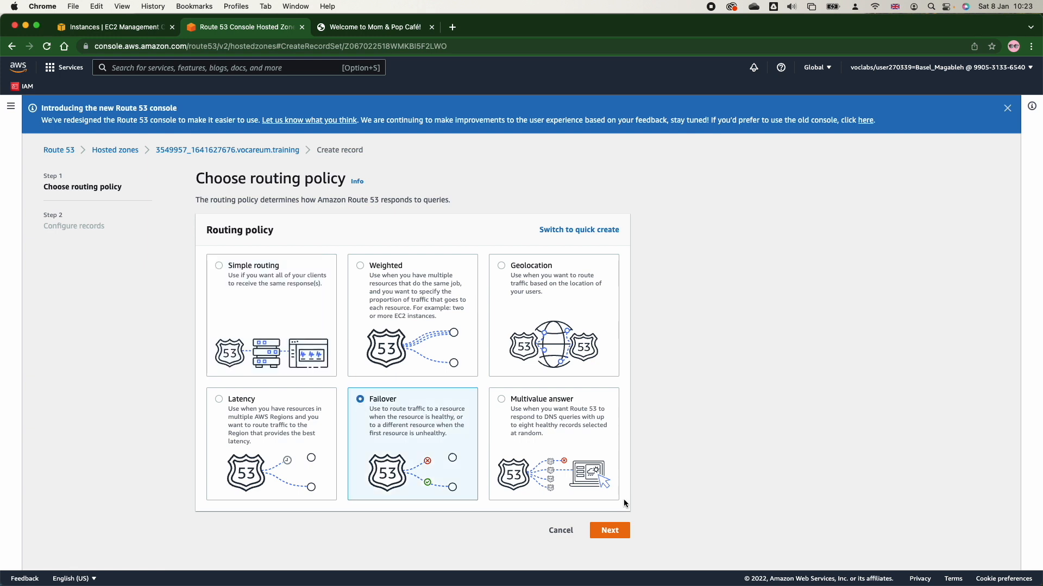
{"action": "left_click", "coordinate": [621, 529]}
{"action": "left_click", "coordinate": [283, 303]}
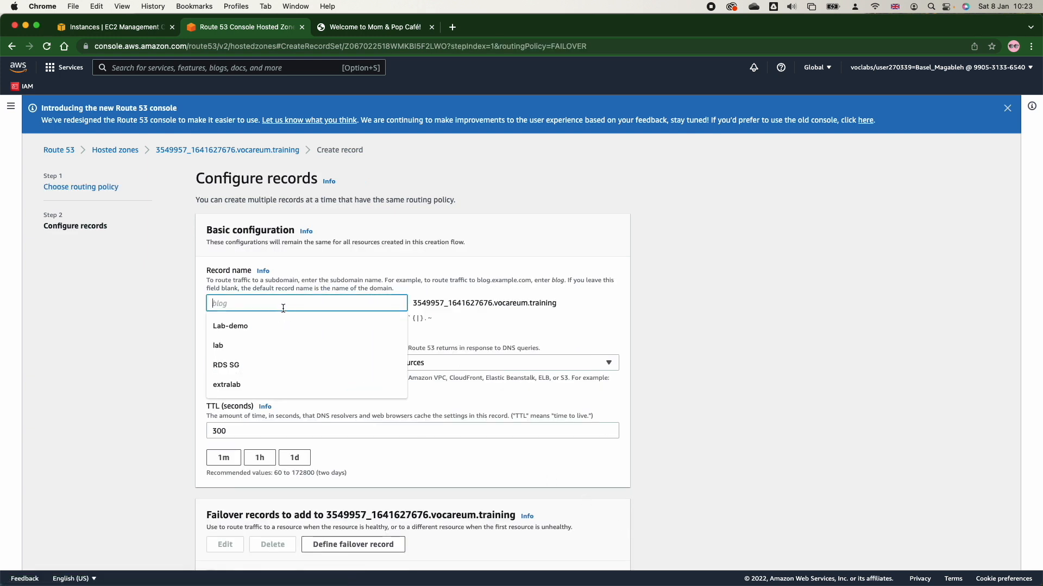
{"action": "type", "text": "www"}
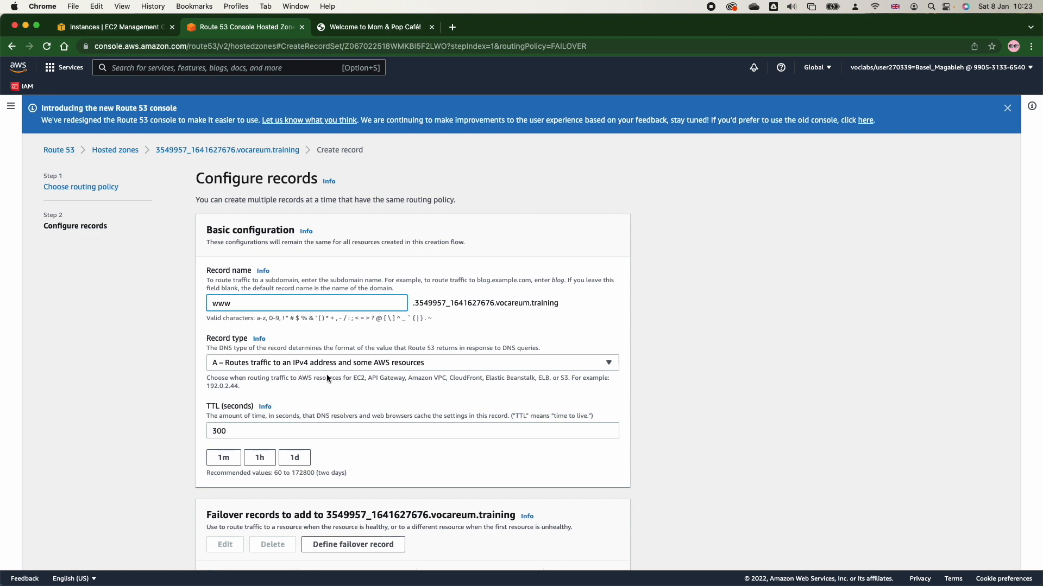
Set the failover record's TTL to 15 seconds and go to the list of failover records to add.
{"action": "left_click", "coordinate": [273, 429]}
{"action": "double_click", "coordinate": [262, 431]}
{"action": "type", "text": "15"}
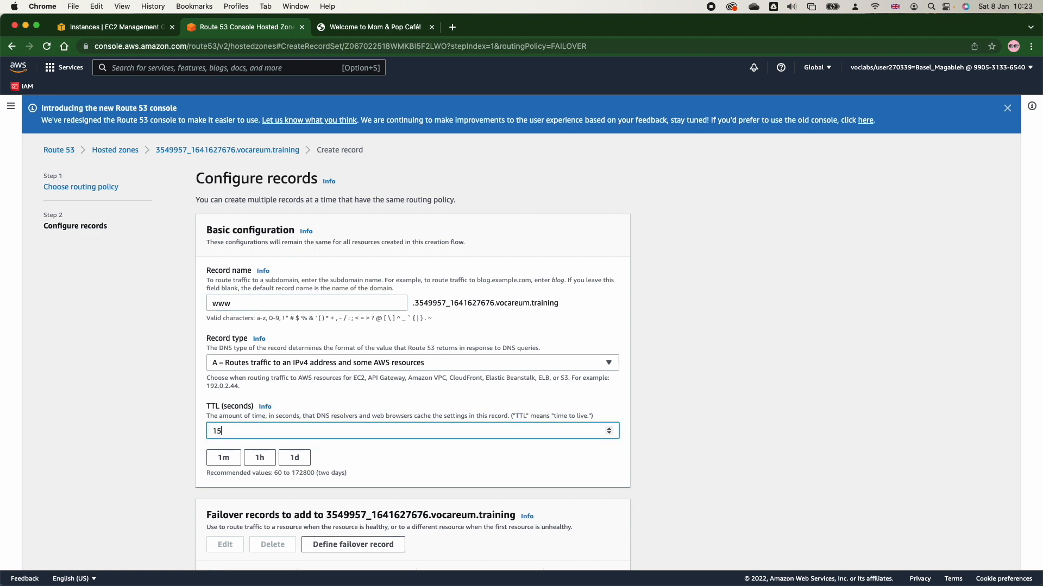
{"action": "left_click", "coordinate": [425, 475]}
{"action": "scroll", "coordinate": [424, 474], "scroll_direction": "down", "scroll_amount": 3}
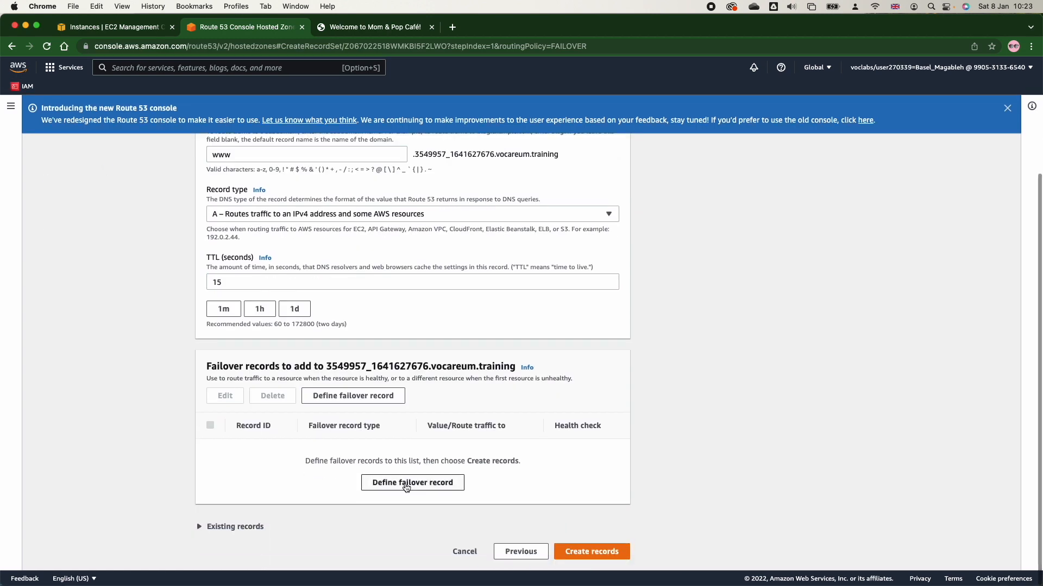
Start defining a failover record with an IP address endpoint and set its failover record type to Primary.
{"action": "left_click", "coordinate": [407, 485]}
{"action": "left_click", "coordinate": [424, 286]}
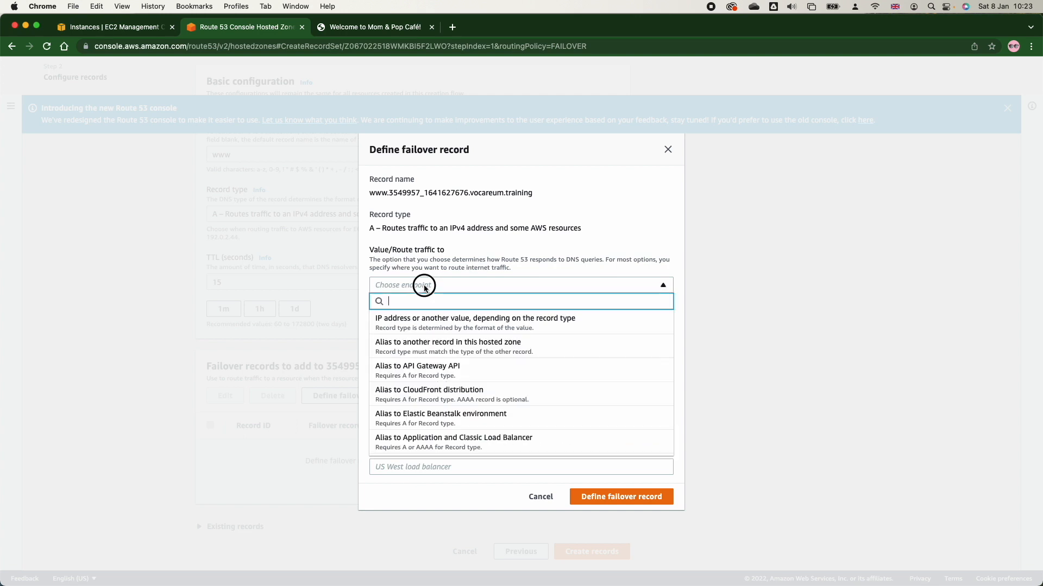
{"action": "left_click", "coordinate": [423, 320]}
{"action": "left_click", "coordinate": [428, 370]}
{"action": "left_click", "coordinate": [419, 402]}
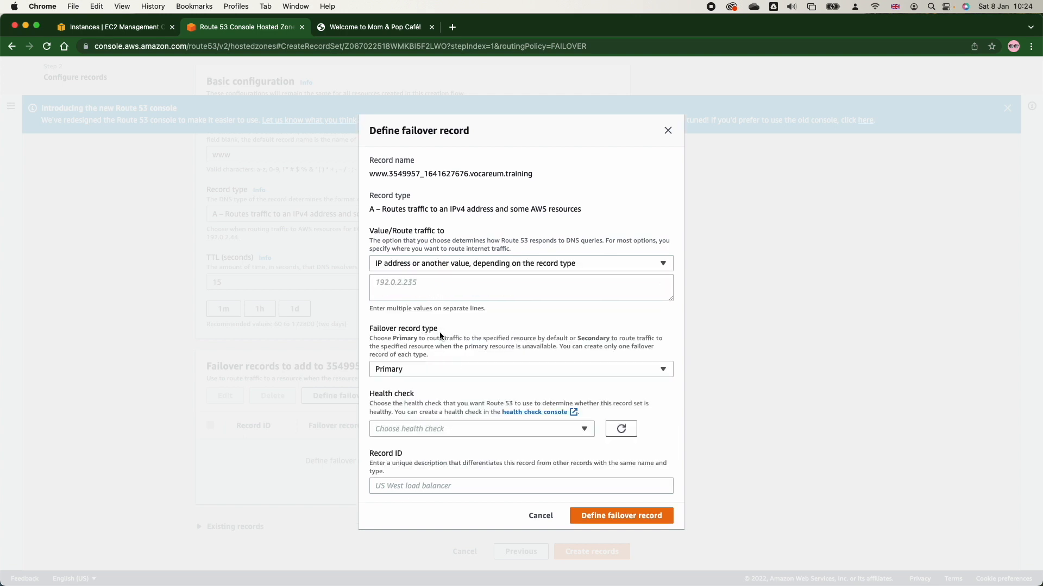
Copy the public IPv4 address of MomPopCafeInstance1 from the EC2 instances list and enter it as the primary record's value.
{"action": "left_click", "coordinate": [424, 293]}
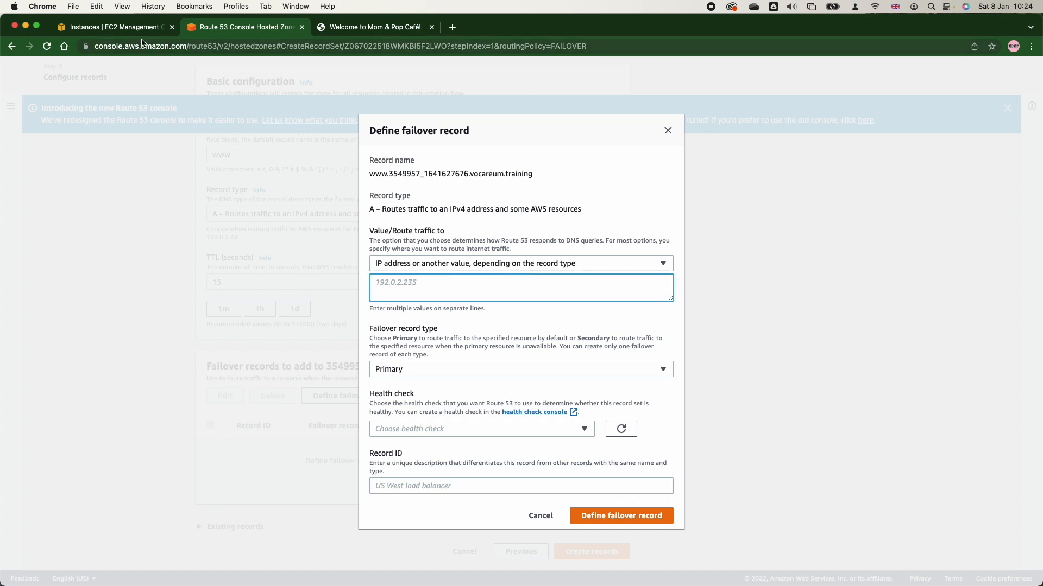
{"action": "left_click", "coordinate": [126, 29]}
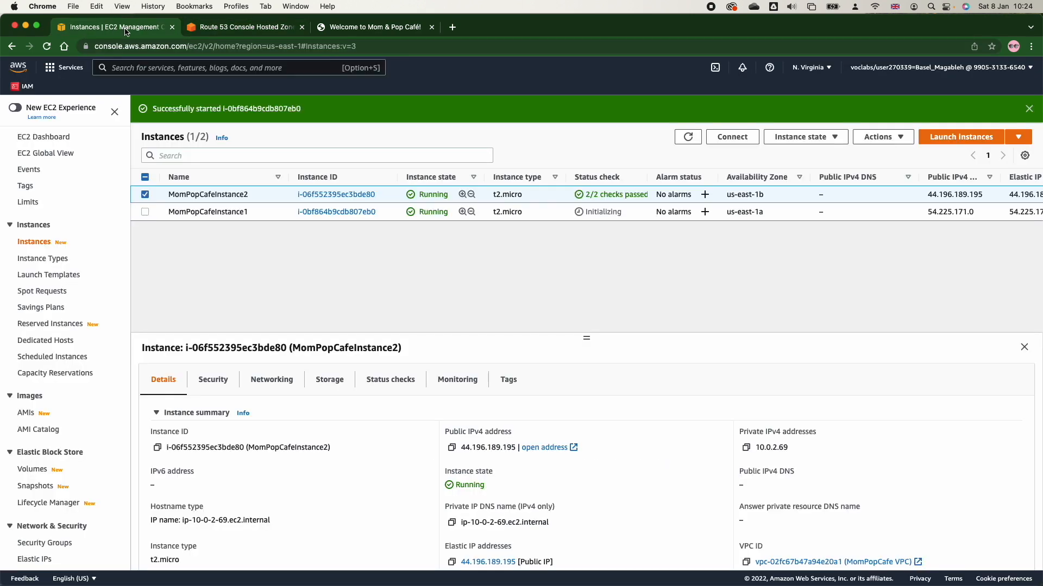
{"action": "left_click", "coordinate": [145, 195]}
{"action": "left_click", "coordinate": [144, 212]}
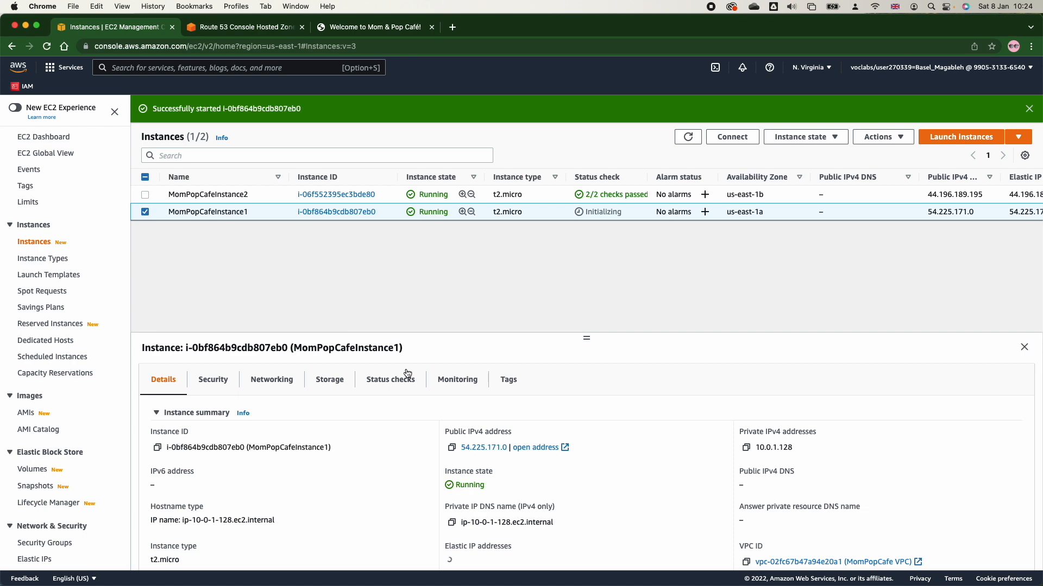
{"action": "left_click", "coordinate": [452, 448]}
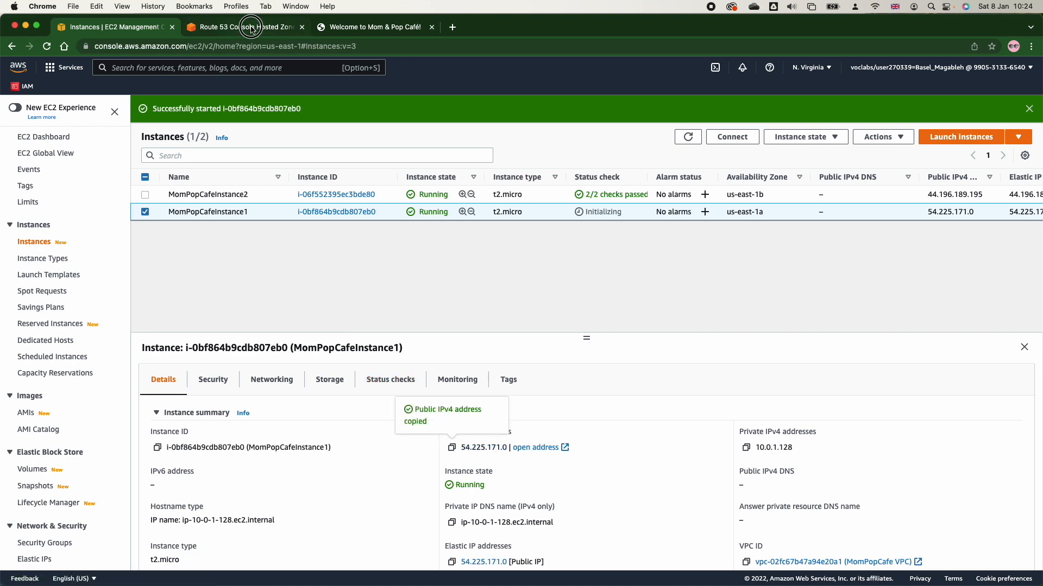
{"action": "left_click", "coordinate": [251, 27]}
{"action": "key", "text": "super+v"}
Assign the Primary health check and the record ID baz-f-5555 to the primary failover record, and add it to the list.
{"action": "left_click", "coordinate": [464, 432]}
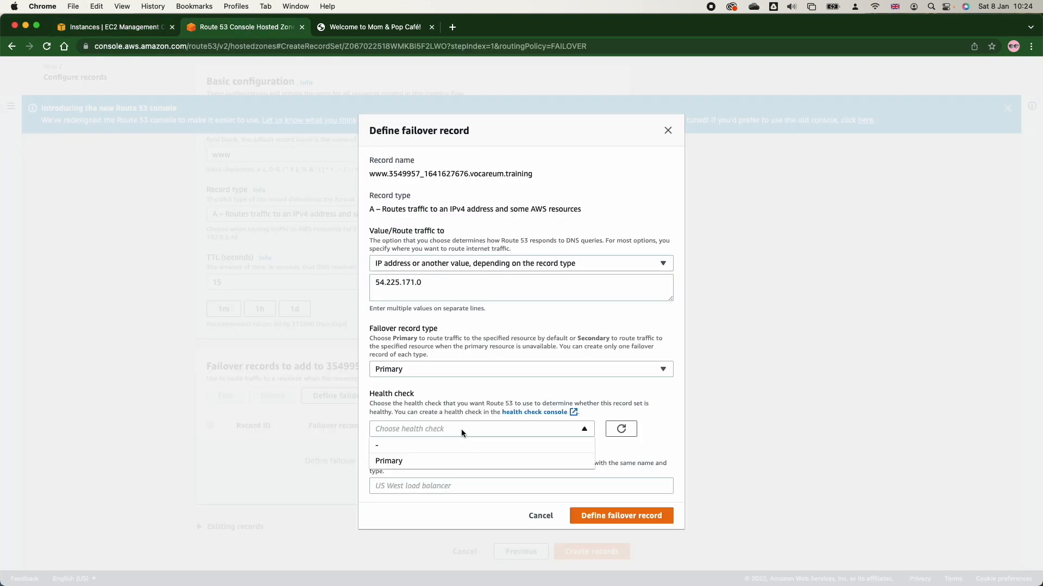
{"action": "left_click", "coordinate": [450, 462]}
{"action": "left_click", "coordinate": [444, 486]}
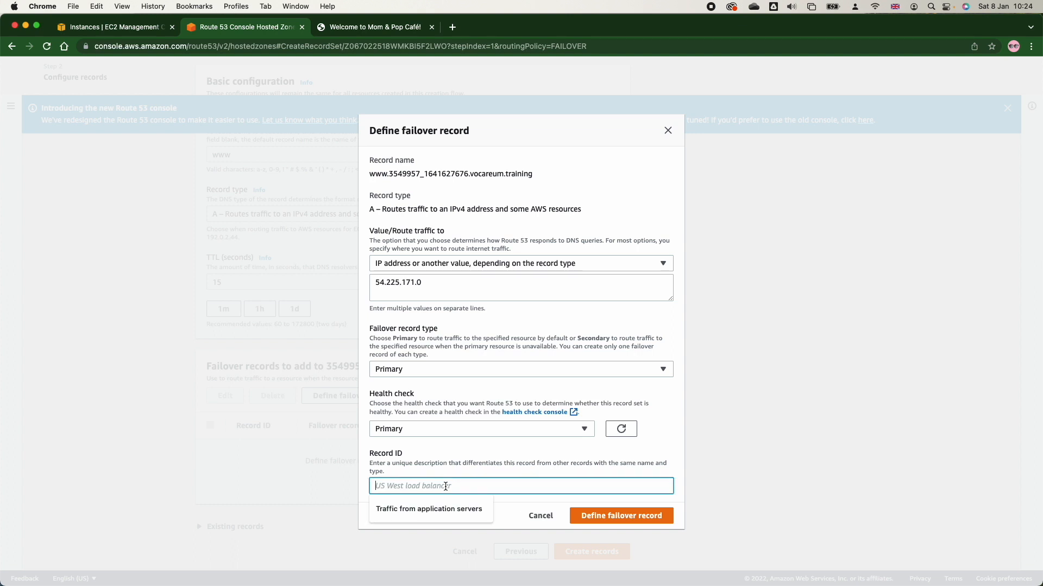
{"action": "type", "text": "baz-f-"}
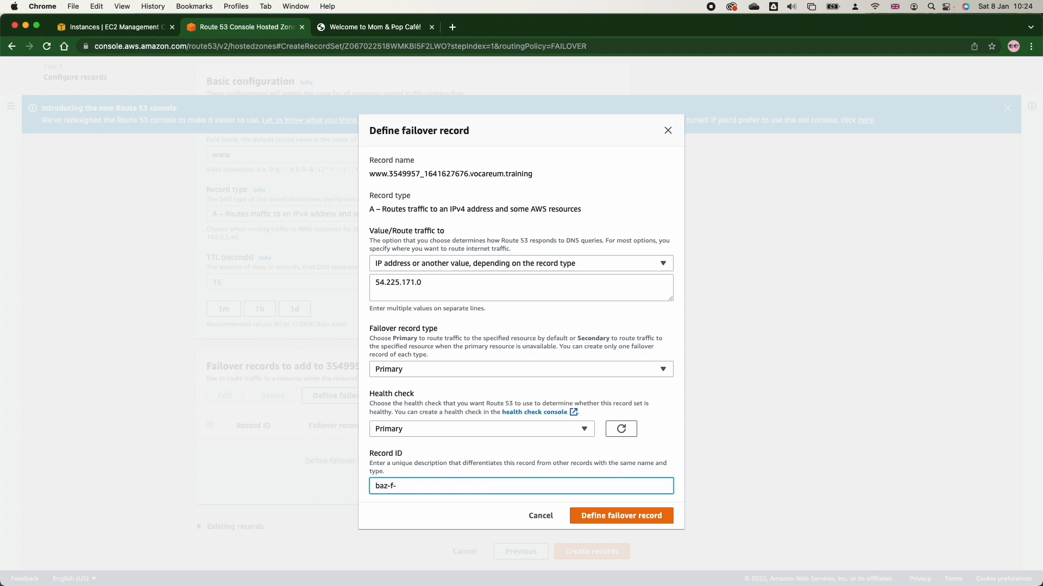
{"action": "type", "text": "5555"}
{"action": "left_click", "coordinate": [628, 519]}
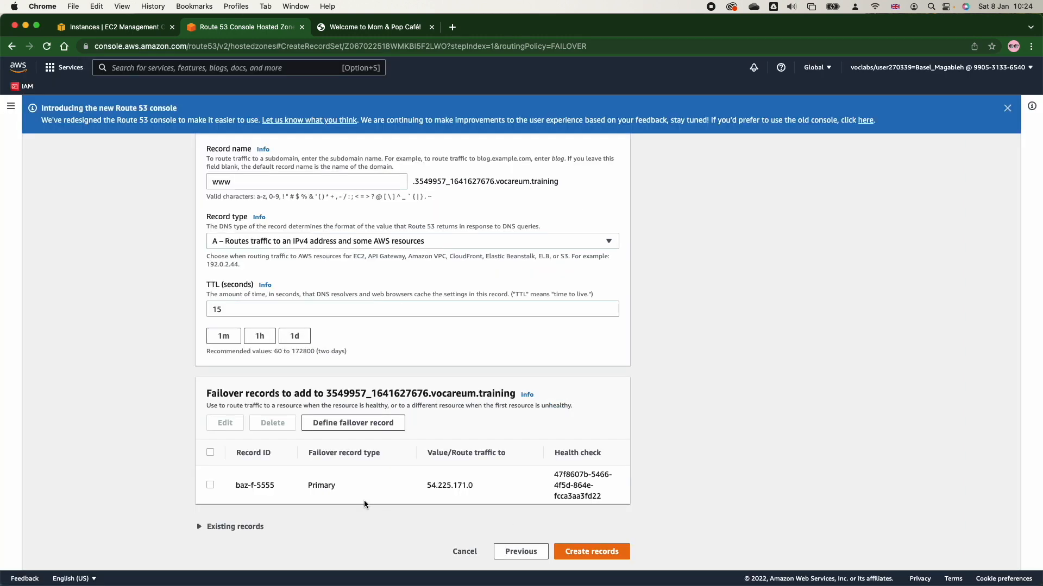
Start defining a second failover record with an IP address endpoint and set its failover record type to Secondary.
{"action": "left_click", "coordinate": [348, 426]}
{"action": "left_click", "coordinate": [388, 284]}
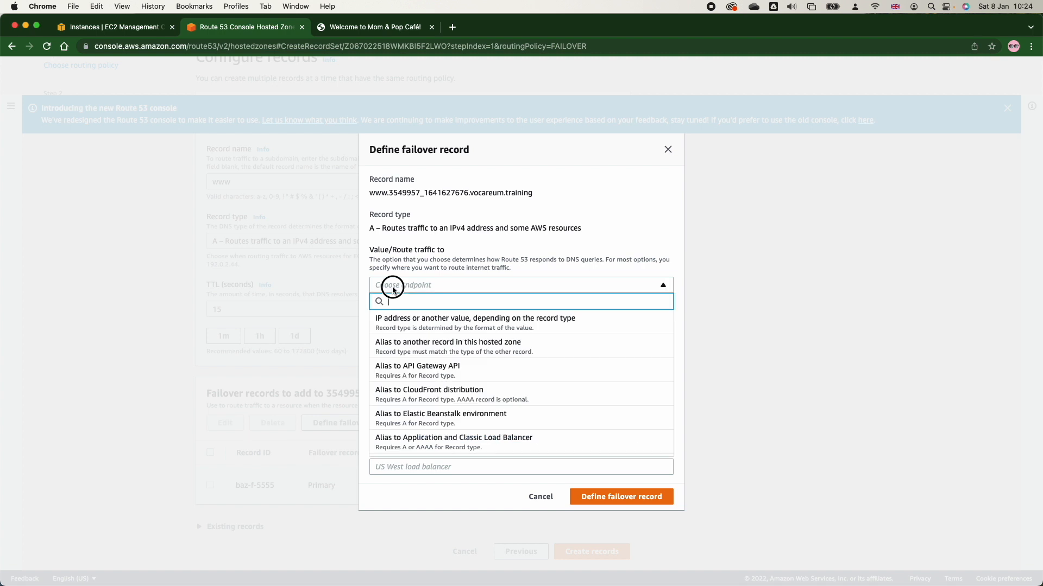
{"action": "left_click", "coordinate": [397, 316]}
{"action": "left_click", "coordinate": [416, 371]}
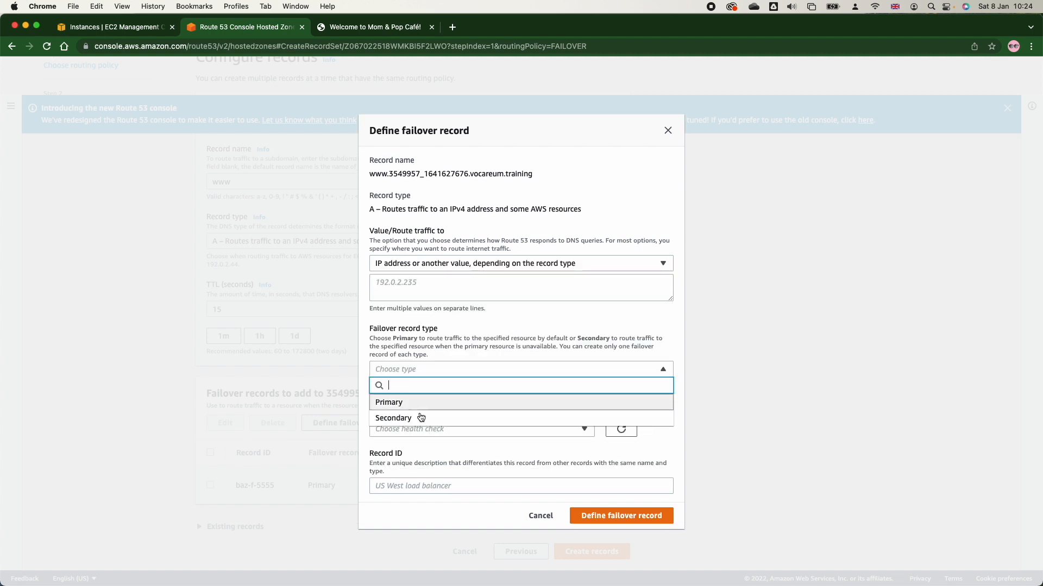
{"action": "left_click", "coordinate": [419, 420]}
Leave the secondary failover record without a health check and enter a record ID beginning with baz-.
{"action": "left_click", "coordinate": [422, 430]}
{"action": "left_click", "coordinate": [424, 450]}
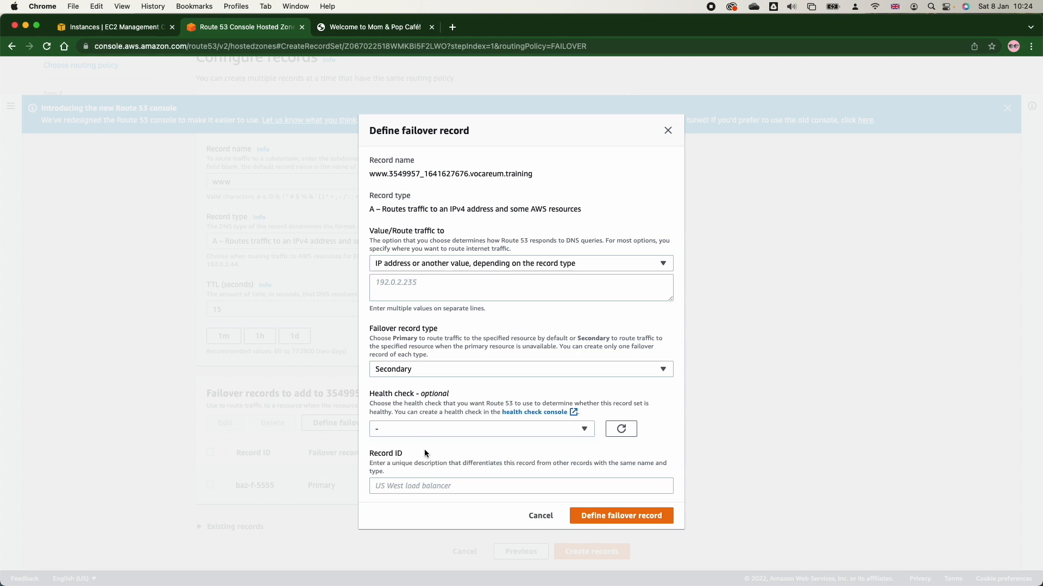
{"action": "left_click", "coordinate": [429, 430]}
{"action": "left_click", "coordinate": [622, 424]}
{"action": "left_click", "coordinate": [454, 487]}
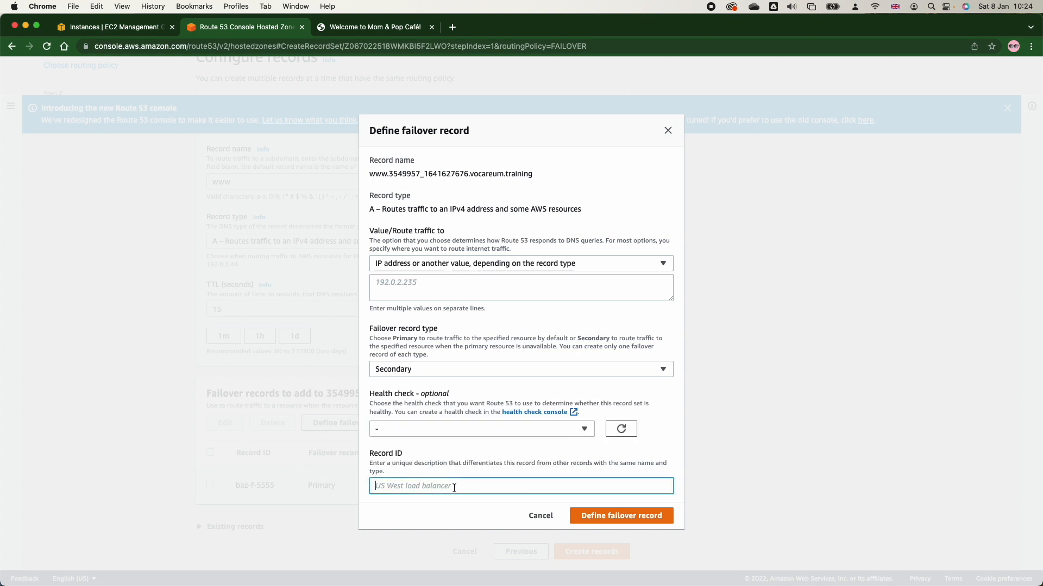
{"action": "type", "text": "baz"}
{"action": "type", "text": "-"}
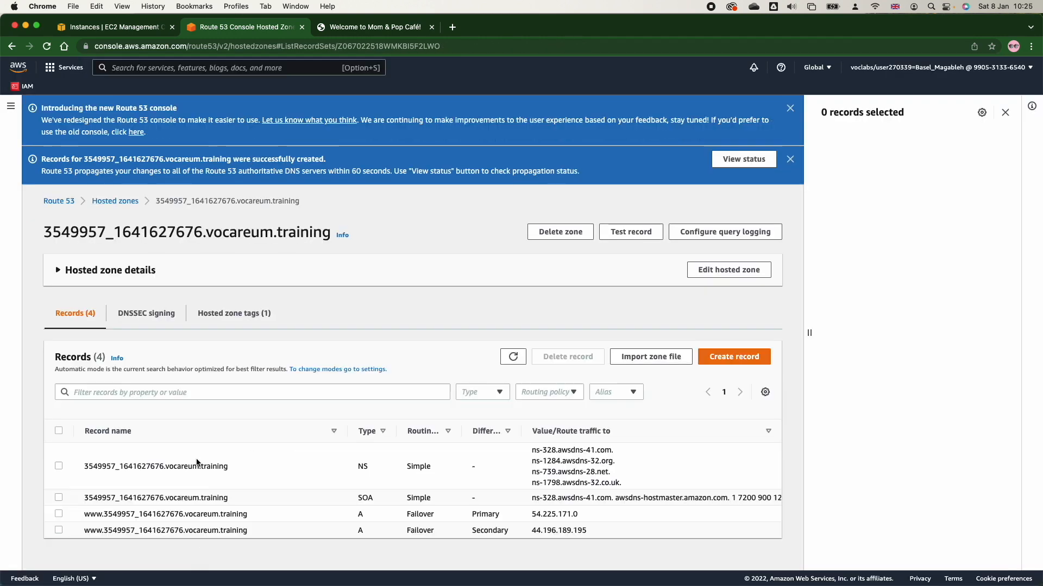
Refresh the Primary health check's monitoring graphs and examine its latency graphs for the last hour.
{"action": "left_click", "coordinate": [116, 27]}
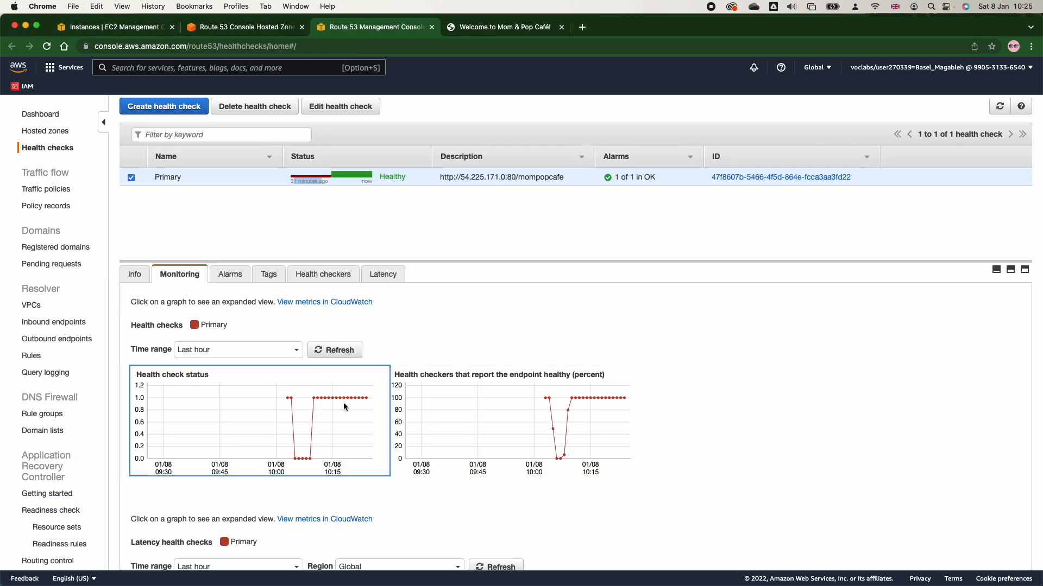
{"action": "left_click", "coordinate": [336, 350]}
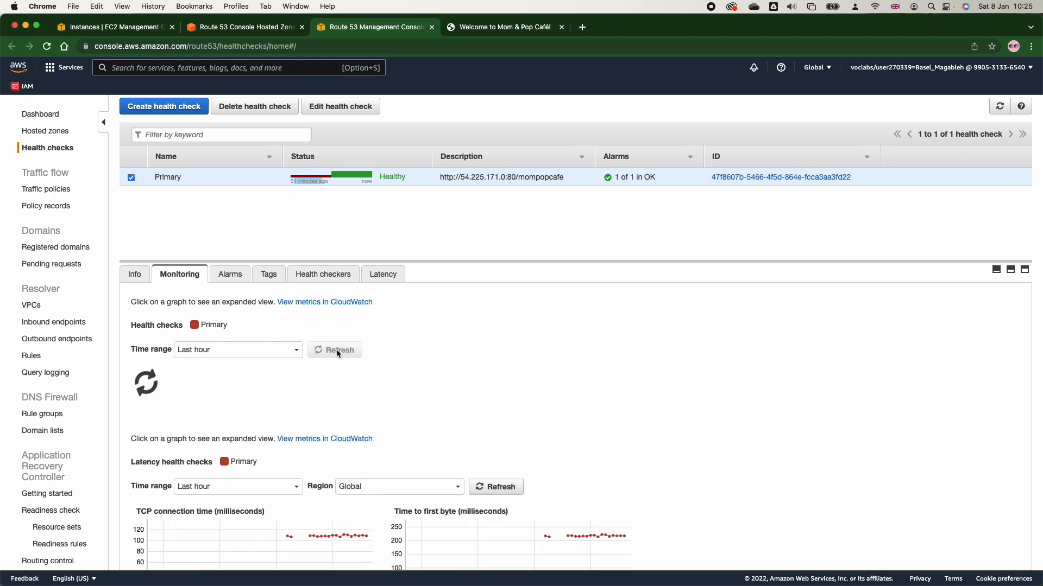
{"action": "left_click", "coordinate": [383, 275]}
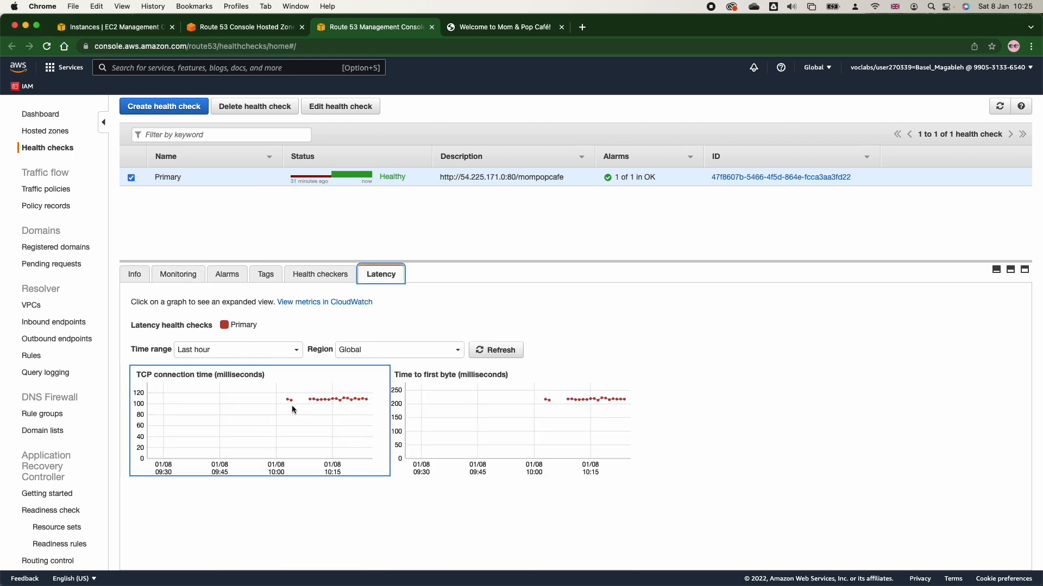
{"action": "mouse_move", "coordinate": [327, 402]}
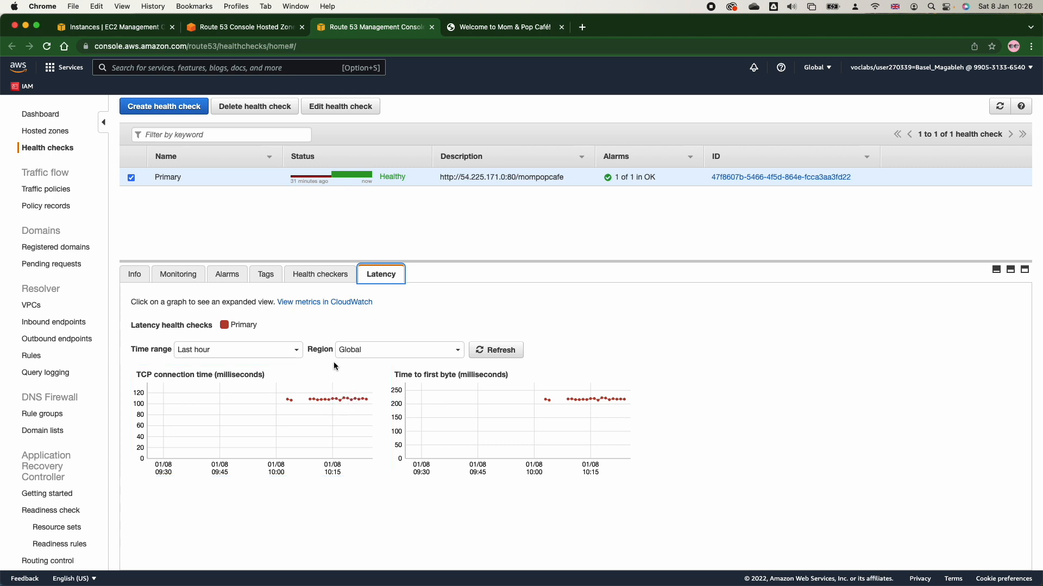
Stop the EC2 instance MomPopCafeInstance1 and confirm the stop.
{"action": "left_click", "coordinate": [151, 32]}
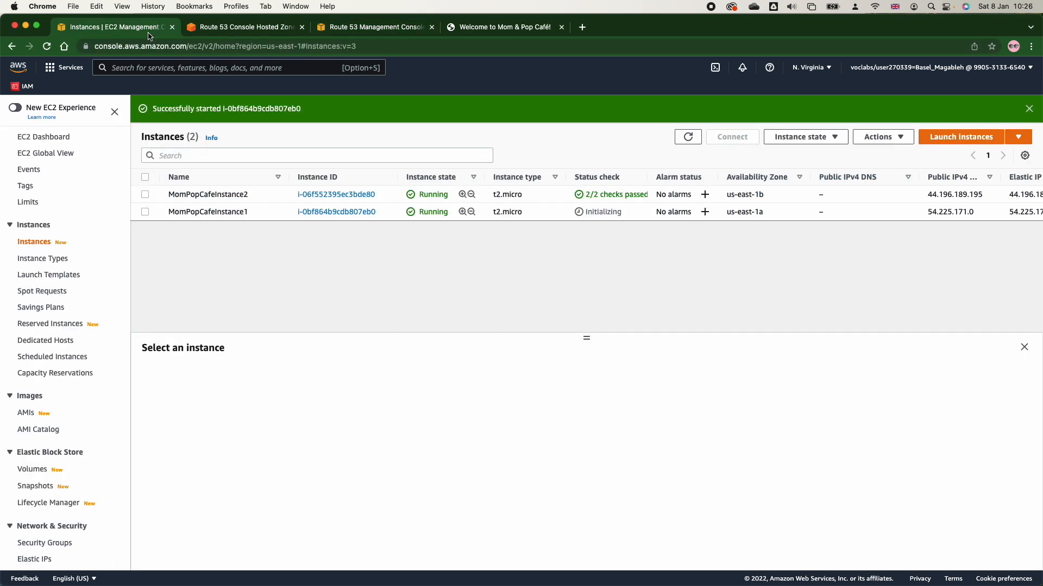
{"action": "left_click", "coordinate": [144, 212]}
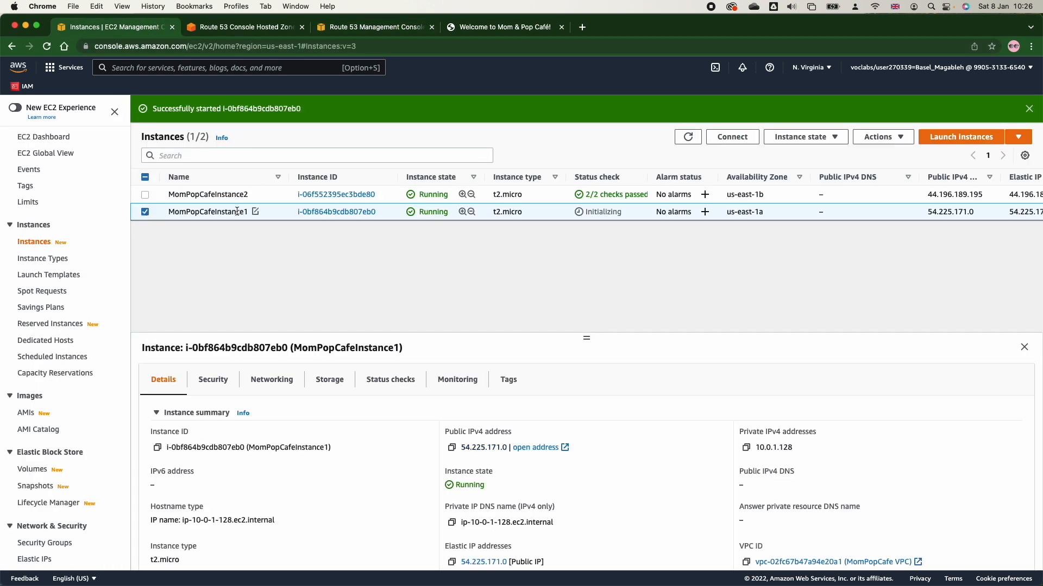
{"action": "left_click", "coordinate": [796, 137]}
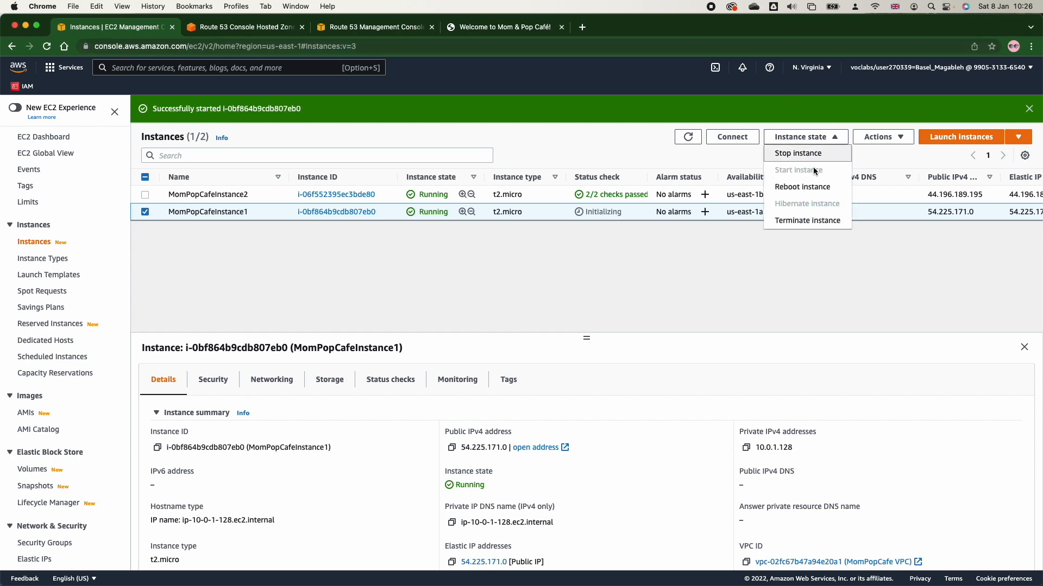
{"action": "left_click", "coordinate": [809, 154]}
{"action": "left_click", "coordinate": [718, 387]}
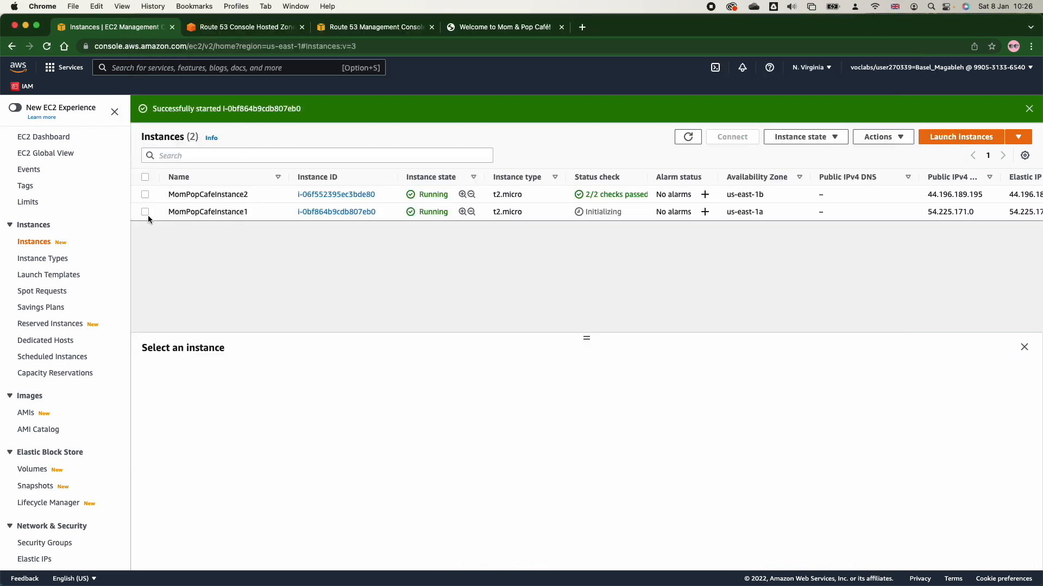
{"action": "left_click", "coordinate": [144, 213]}
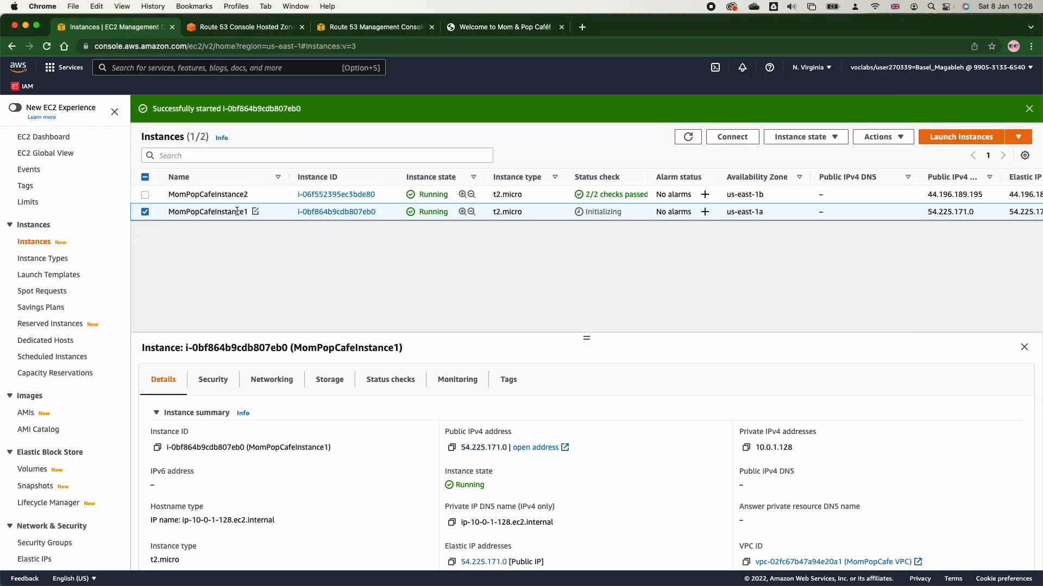
{"action": "left_click", "coordinate": [808, 137]}
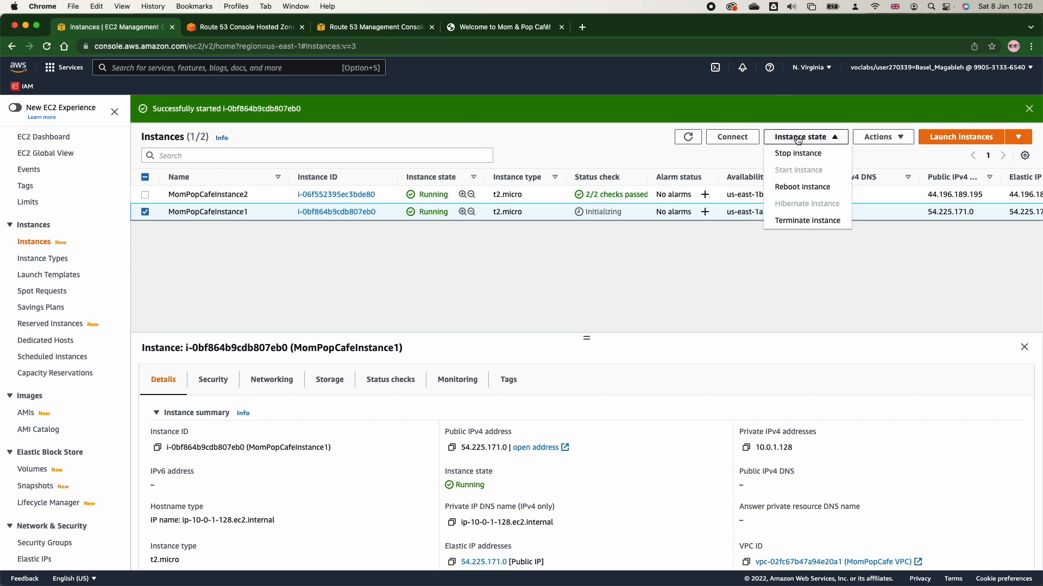
{"action": "left_click", "coordinate": [810, 160]}
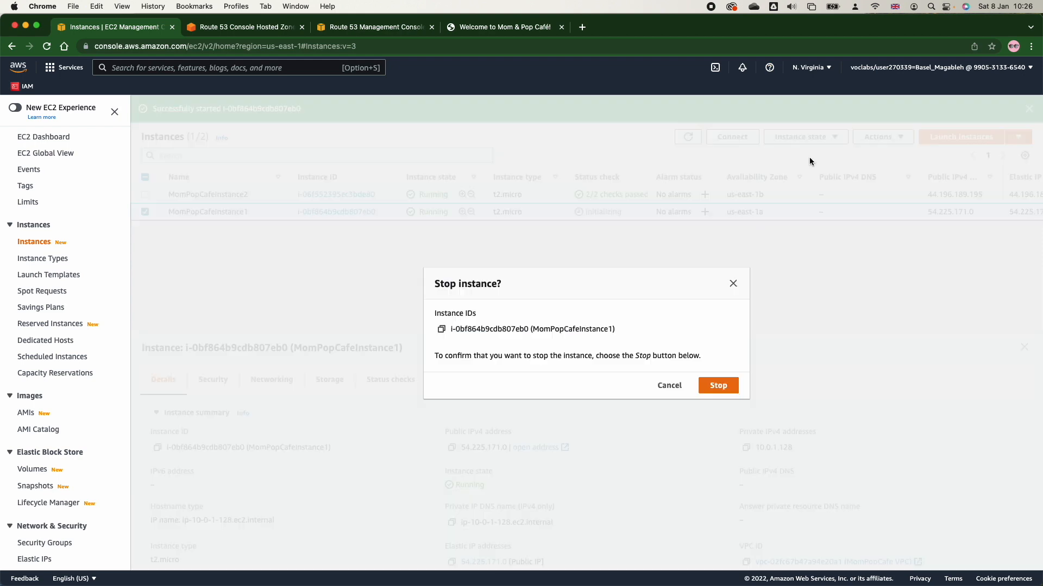
{"action": "left_click", "coordinate": [718, 387]}
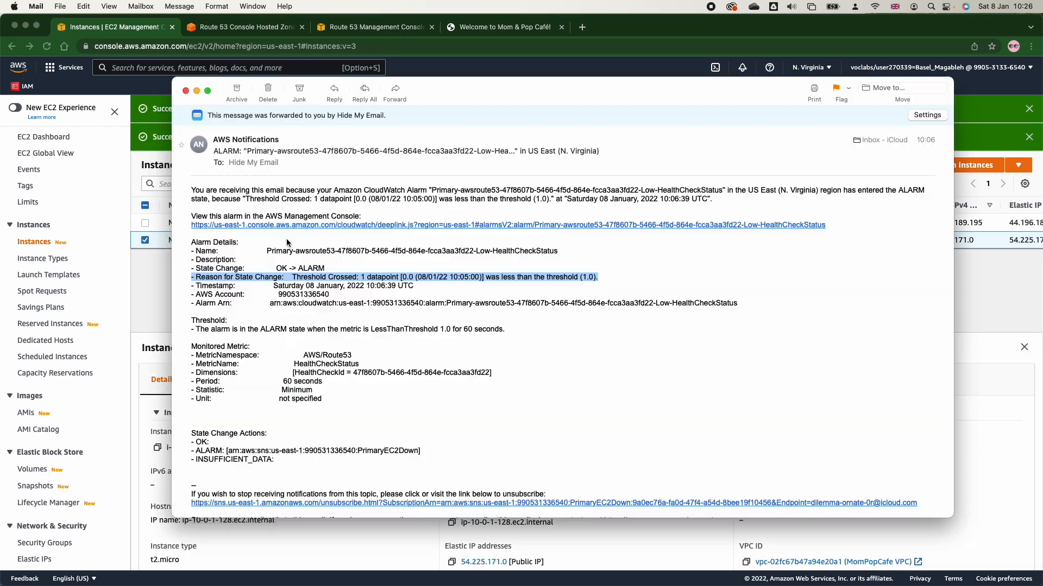
Review and close the CloudWatch alarm e-mail in Mail, and refresh the Primary health check's latency graphs in Chrome.
{"action": "left_click", "coordinate": [285, 246]}
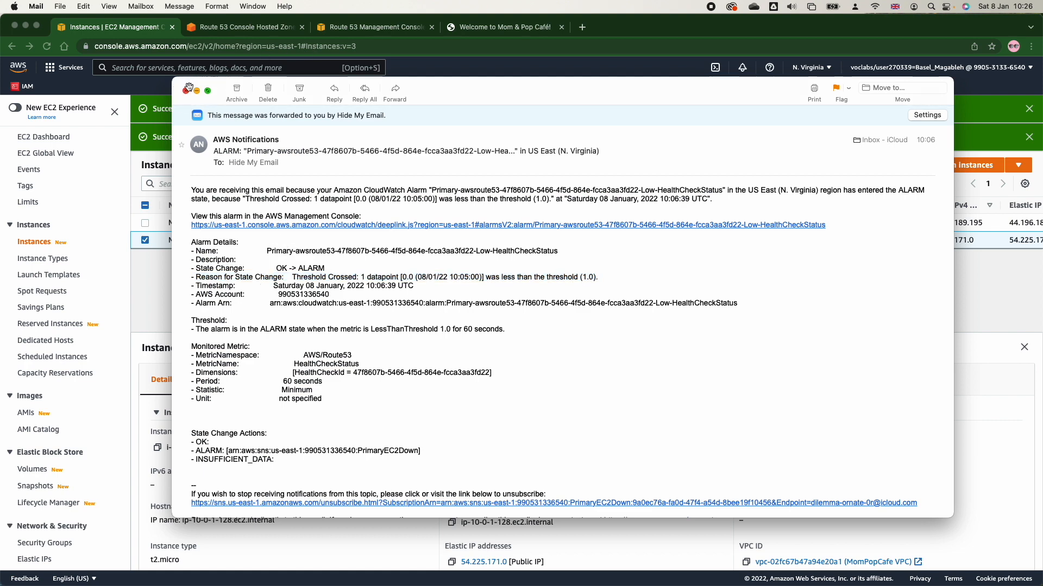
{"action": "left_click", "coordinate": [186, 90]}
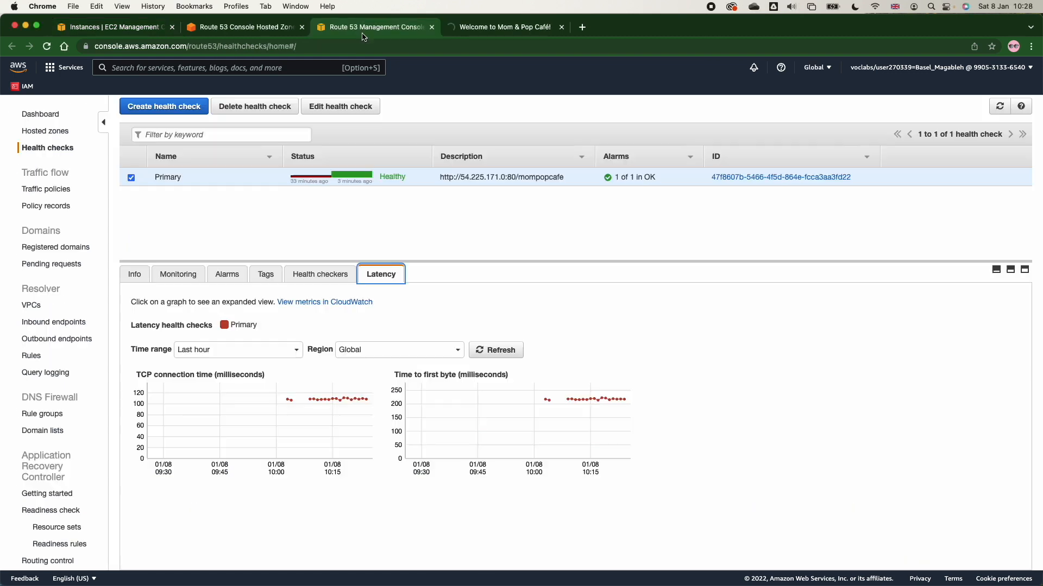
{"action": "left_click", "coordinate": [475, 349]}
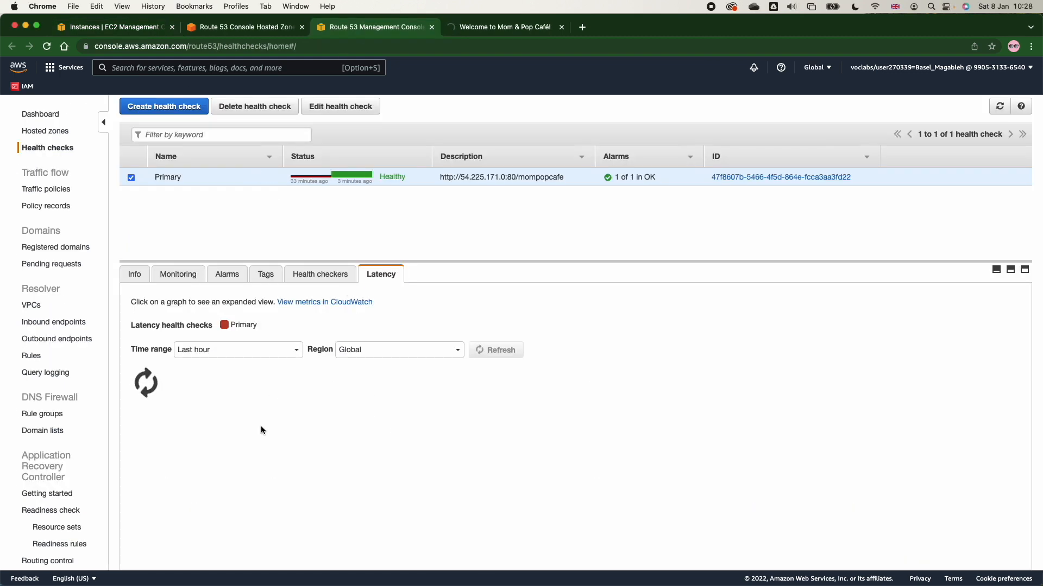
Compare the details of the primary and secondary www failover records in the hosted zone, checking the primary record's TTL.
{"action": "left_click", "coordinate": [223, 27]}
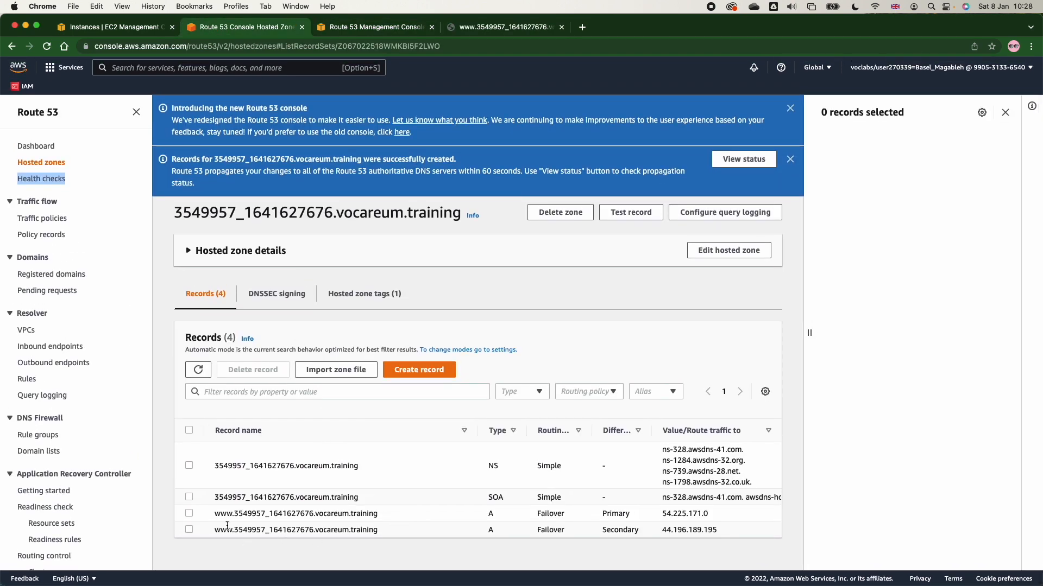
{"action": "left_click", "coordinate": [190, 513]}
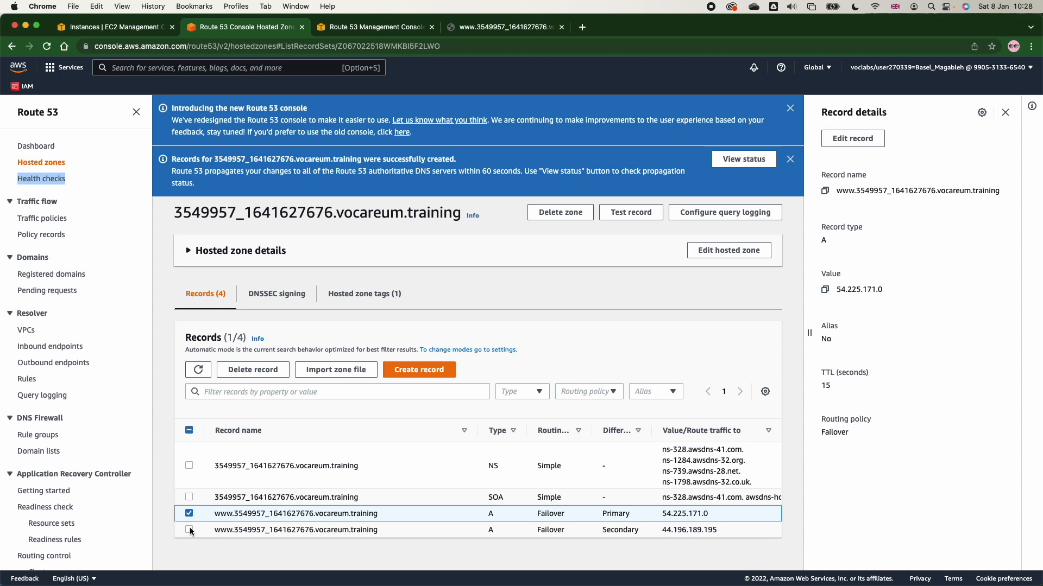
{"action": "left_click", "coordinate": [189, 530]}
{"action": "left_click", "coordinate": [189, 515]}
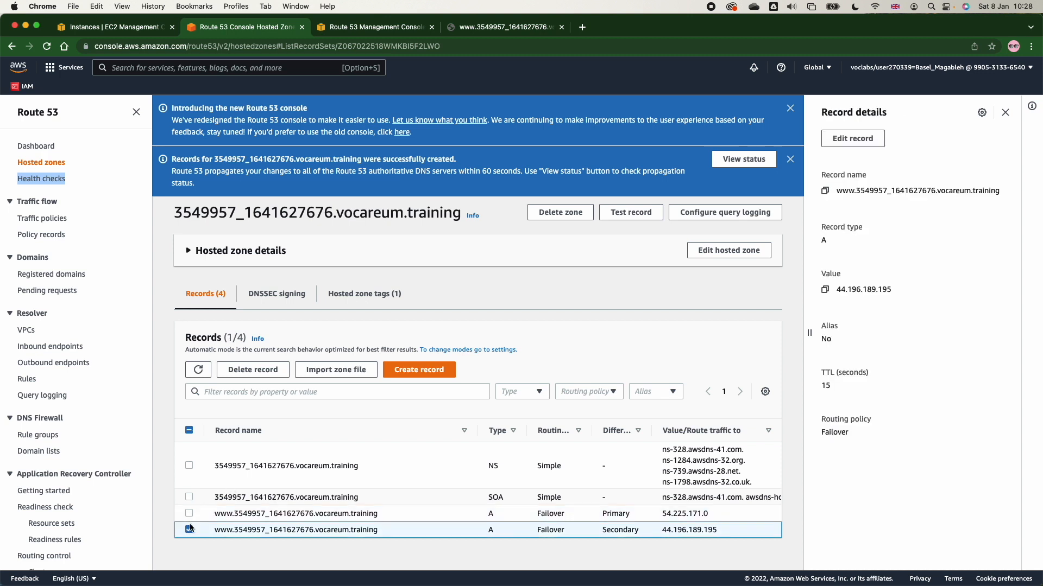
{"action": "left_click", "coordinate": [189, 514]}
{"action": "left_click", "coordinate": [189, 530]}
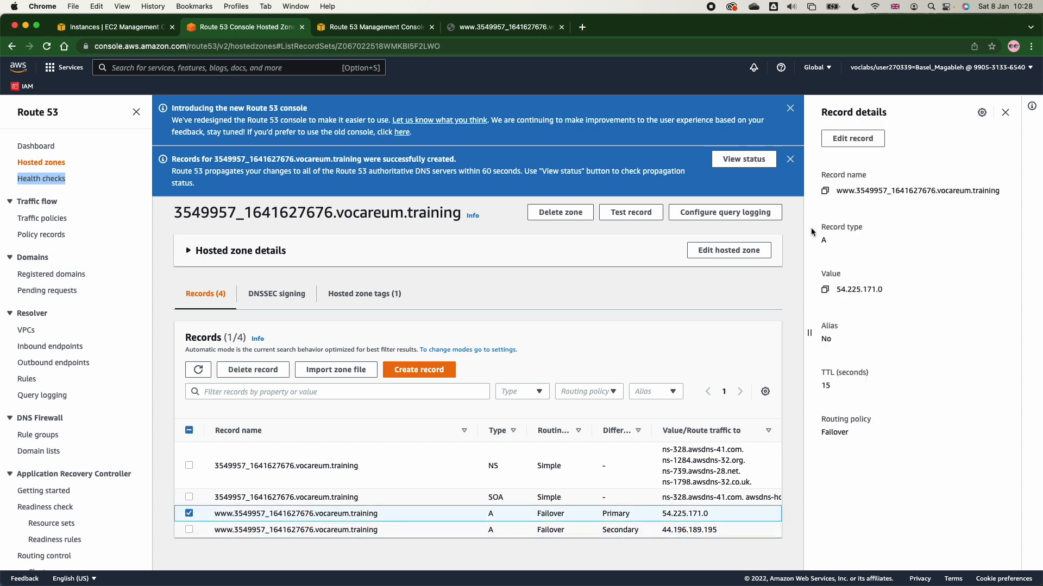
{"action": "double_click", "coordinate": [825, 385]}
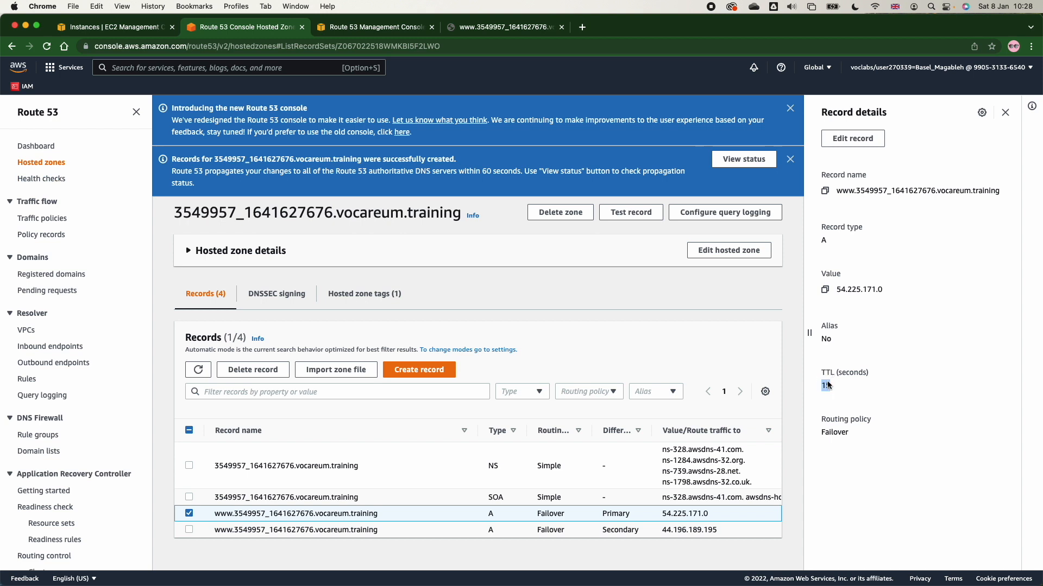
Recheck the primary failover record's TTL, and reload the Mom & Pop Café website to test the failover.
{"action": "left_click_drag", "start_coordinate": [866, 363], "coordinate": [842, 392]}
{"action": "left_click", "coordinate": [830, 382]}
{"action": "mouse_move", "coordinate": [193, 584]}
{"action": "left_click", "coordinate": [375, 22]}
{"action": "left_click", "coordinate": [473, 26]}
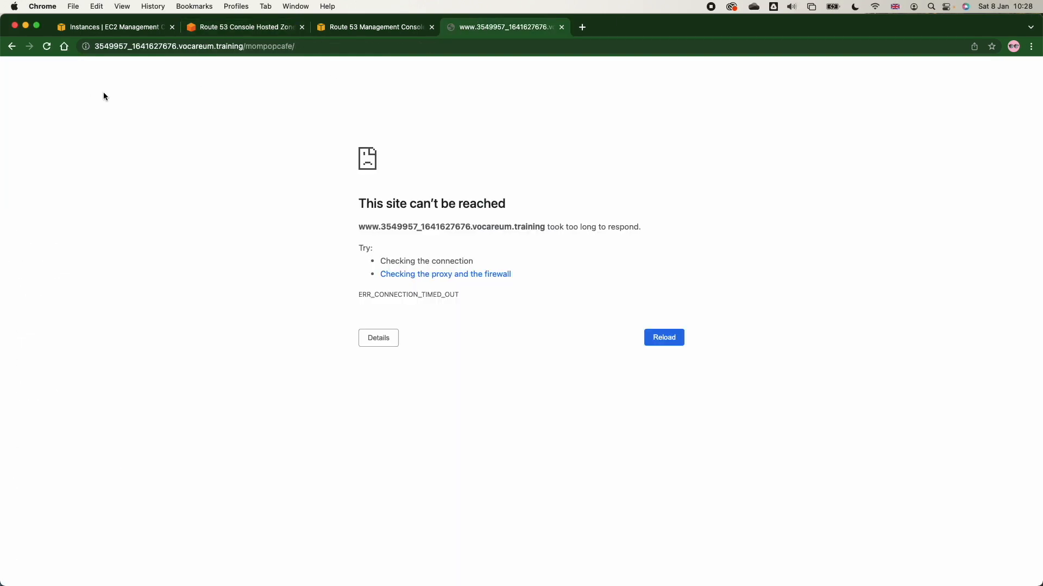
{"action": "key", "text": "super+r"}
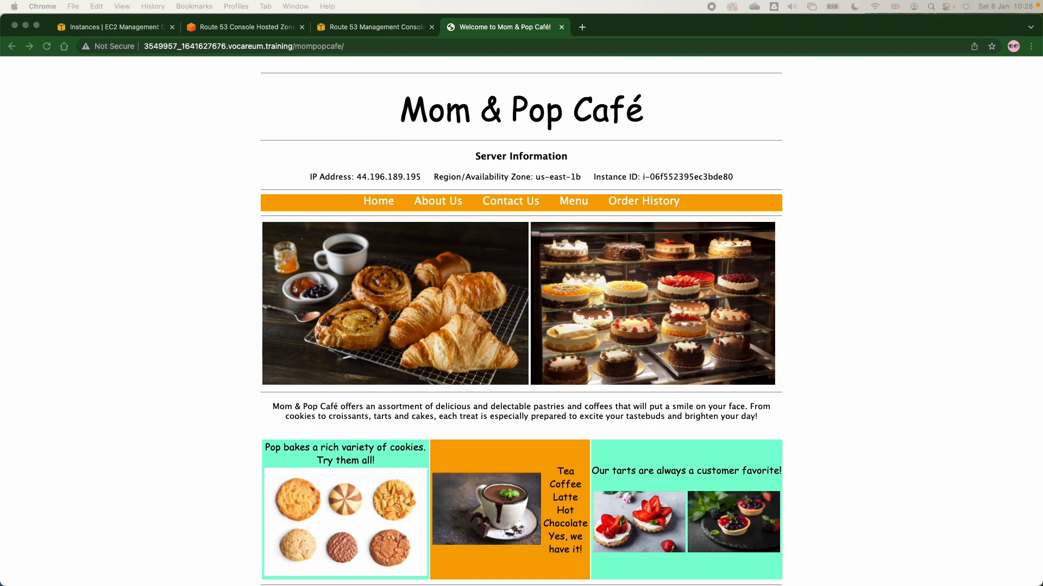
Review the new Primary health check alarm e-mail from AWS Notifications in Mail, and return to the café page in Chrome.
{"action": "left_click_drag", "start_coordinate": [1042, 44], "coordinate": [527, 130]}
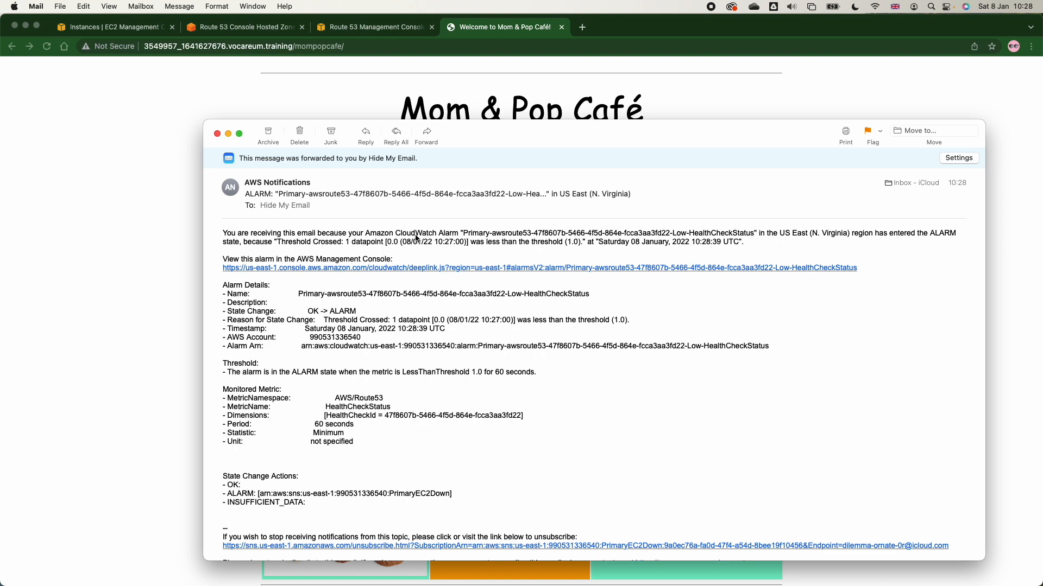
{"action": "left_click", "coordinate": [446, 89]}
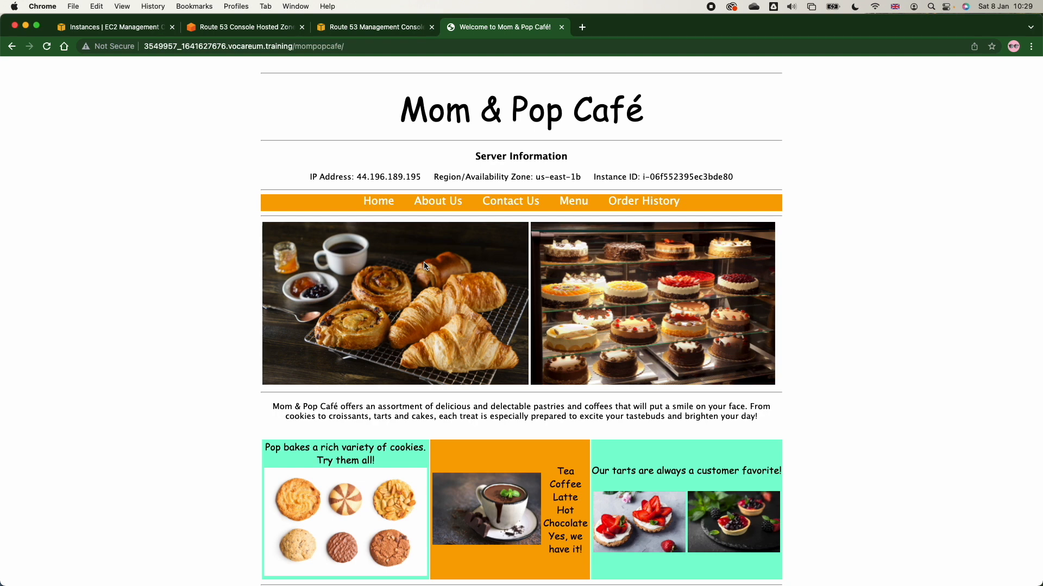
Check the café page's server IP address against the failover routing slide in Preview, and close the slide.
{"action": "double_click", "coordinate": [394, 178]}
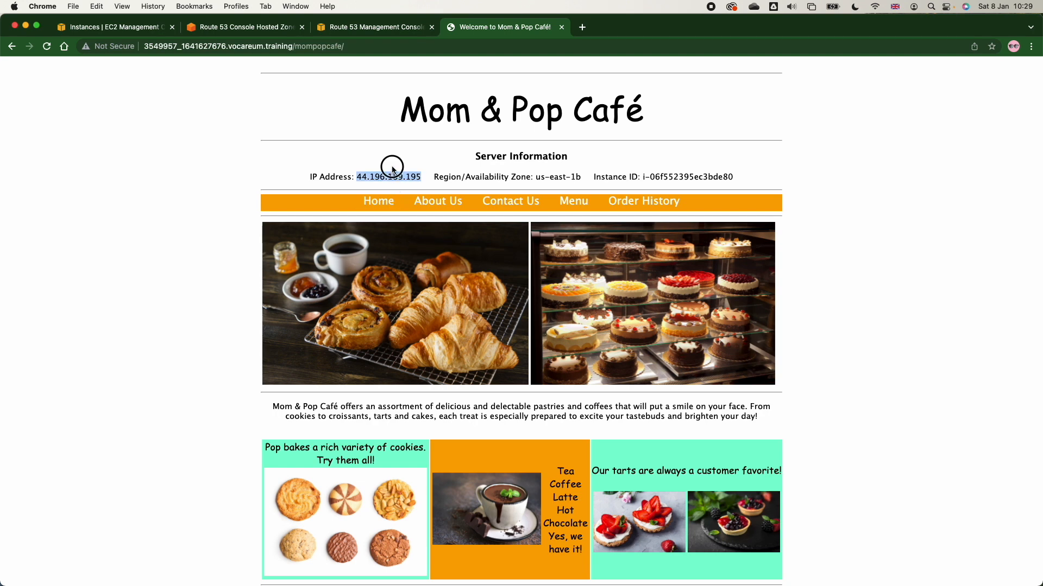
{"action": "triple_click", "coordinate": [388, 174]}
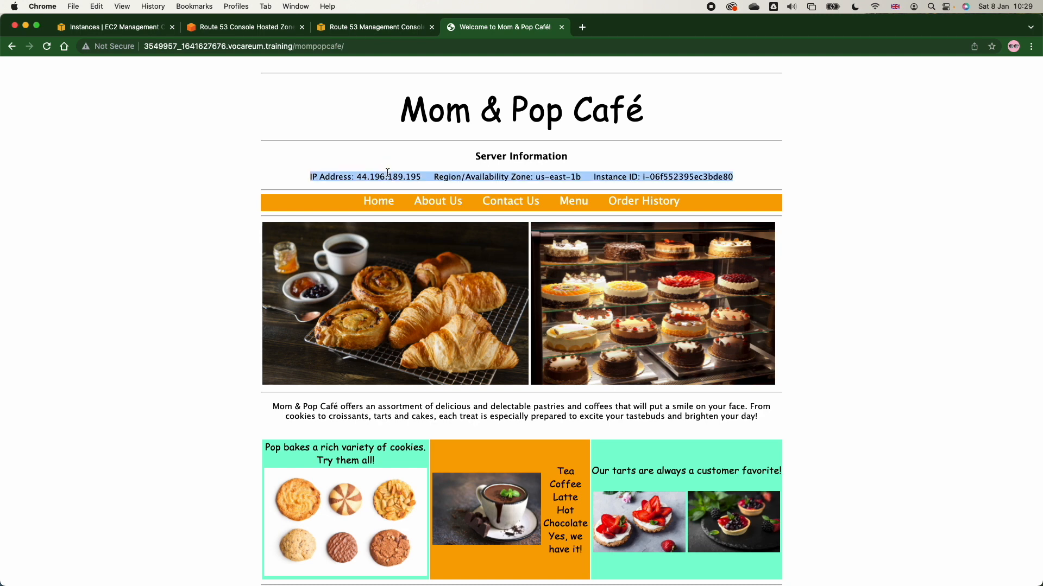
{"action": "left_click", "coordinate": [387, 176]}
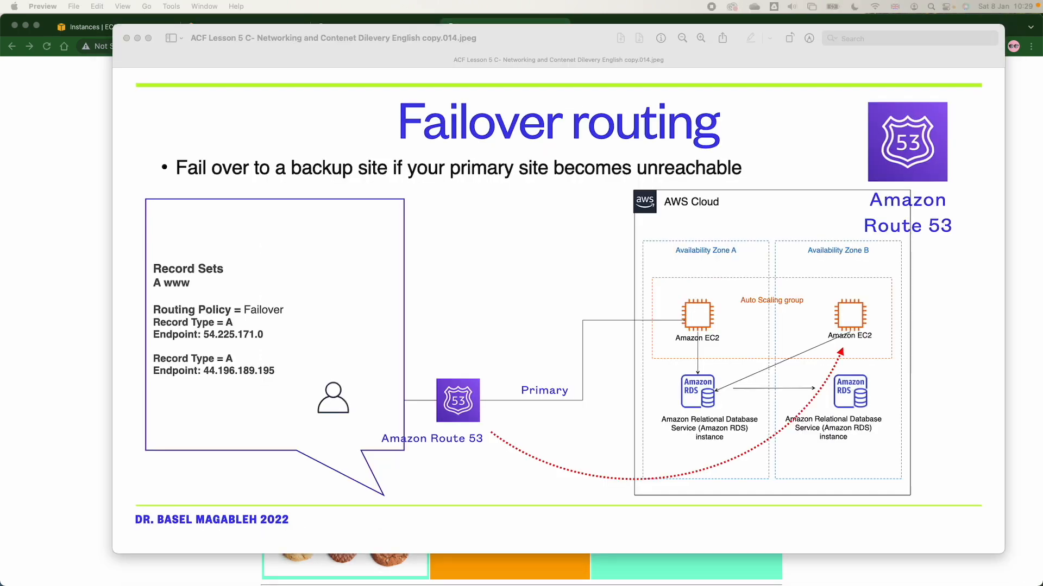
{"action": "left_click", "coordinate": [126, 38]}
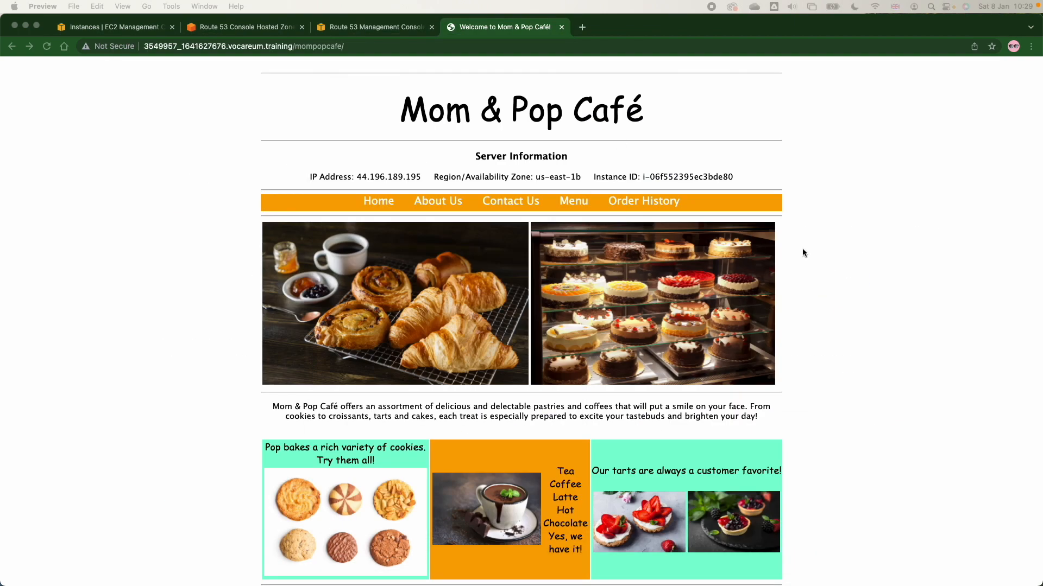
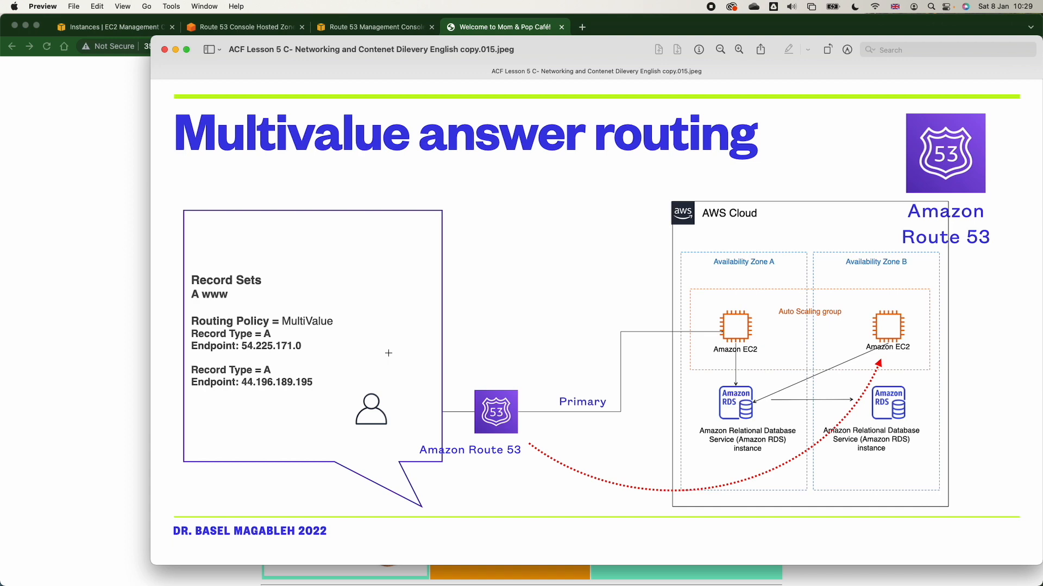
Return to the hosted zone's records in Chrome and delete both the primary and secondary www failover records.
{"action": "key", "text": "super+Tab"}
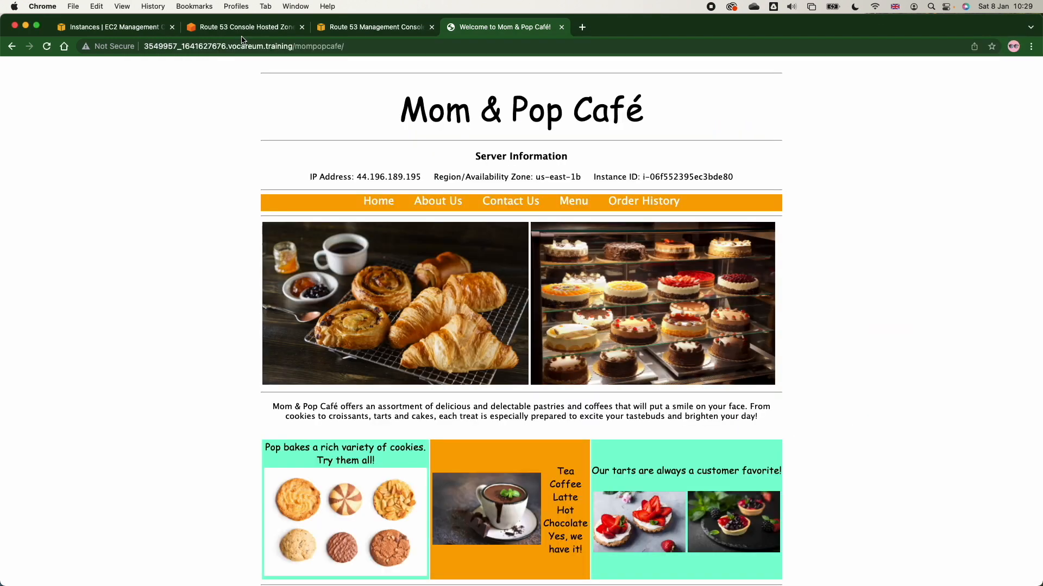
{"action": "left_click", "coordinate": [243, 27]}
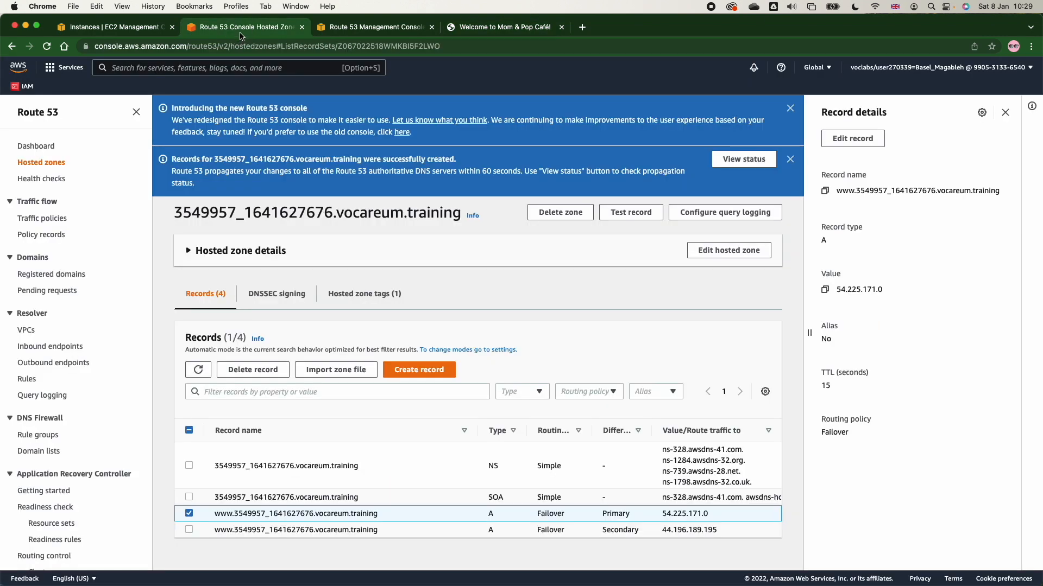
{"action": "left_click", "coordinate": [189, 530]}
{"action": "left_click", "coordinate": [244, 376]}
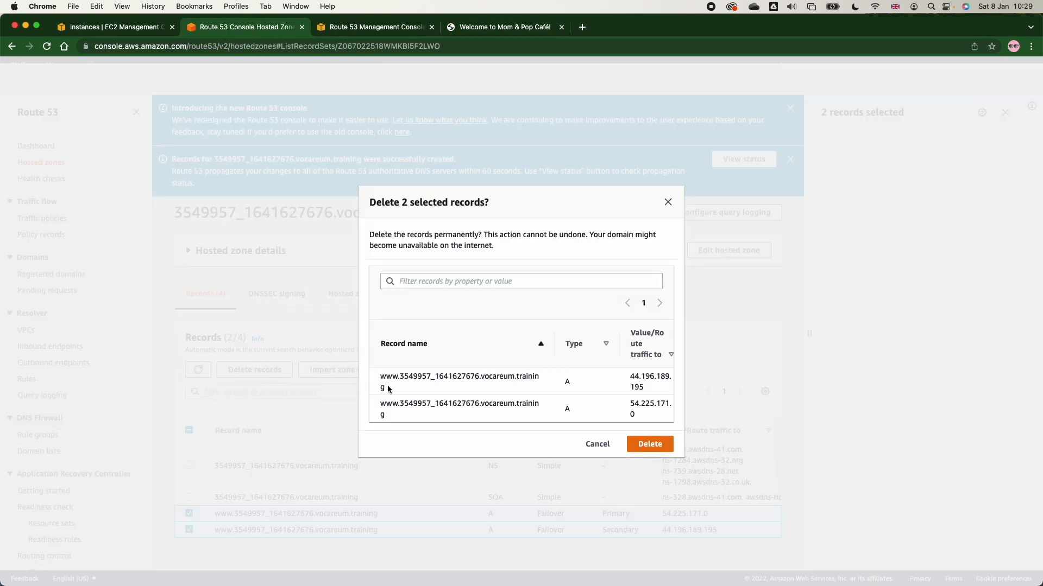
{"action": "left_click", "coordinate": [662, 442]}
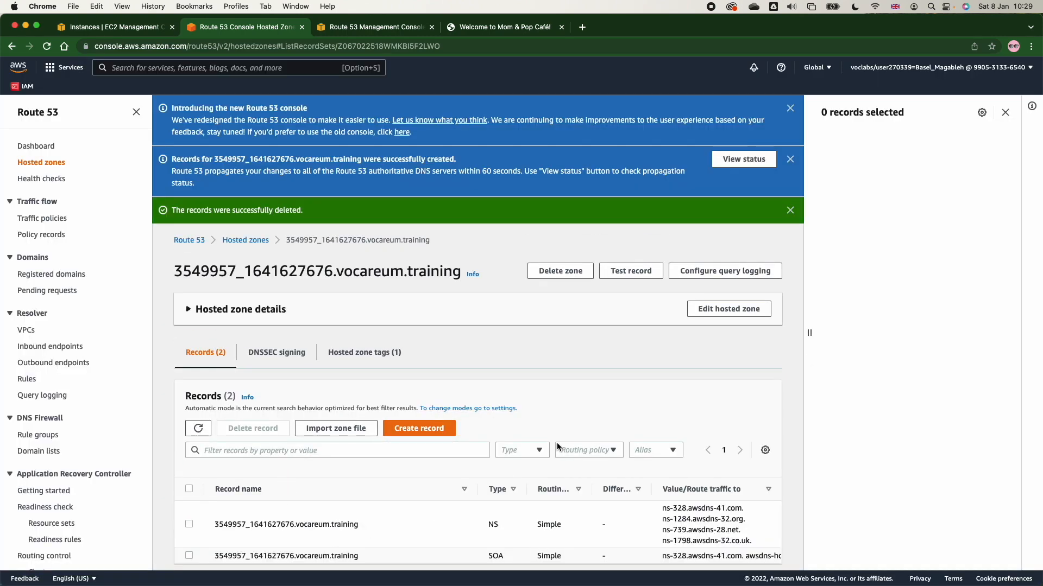
{"action": "left_click", "coordinate": [429, 430]}
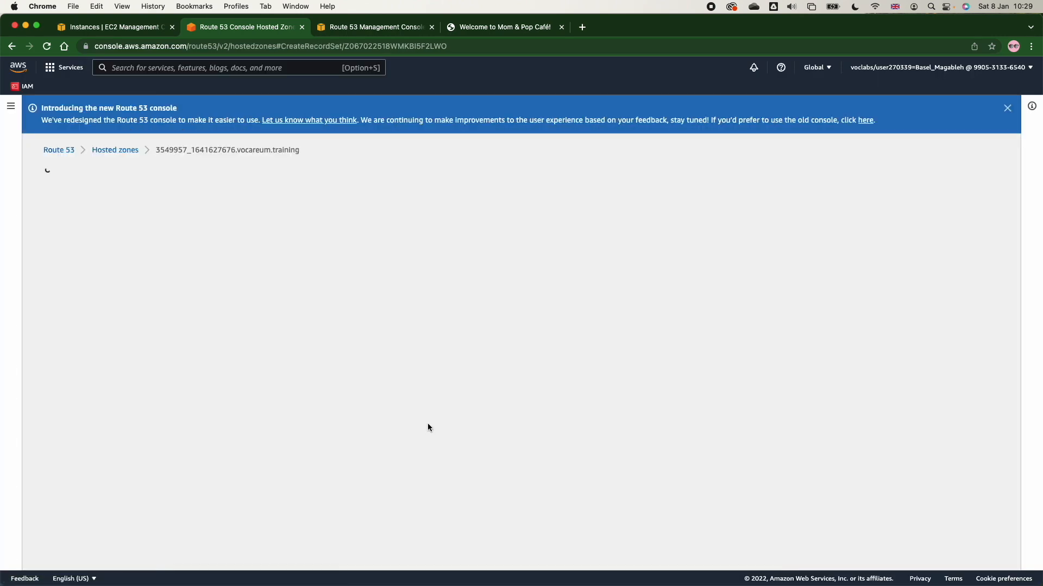
{"action": "left_click", "coordinate": [514, 395]}
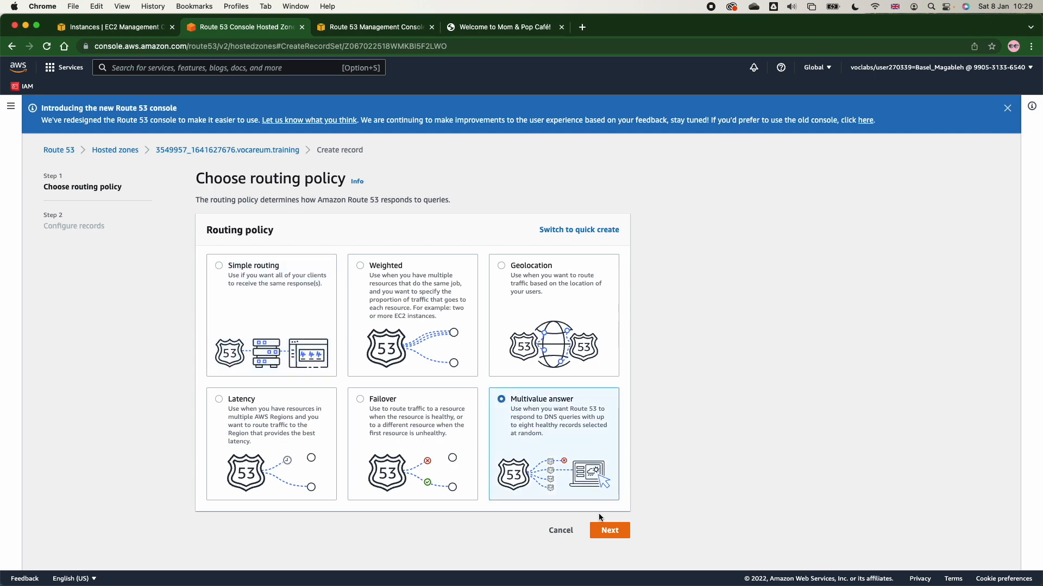
{"action": "left_click", "coordinate": [606, 530]}
{"action": "left_click", "coordinate": [301, 303]}
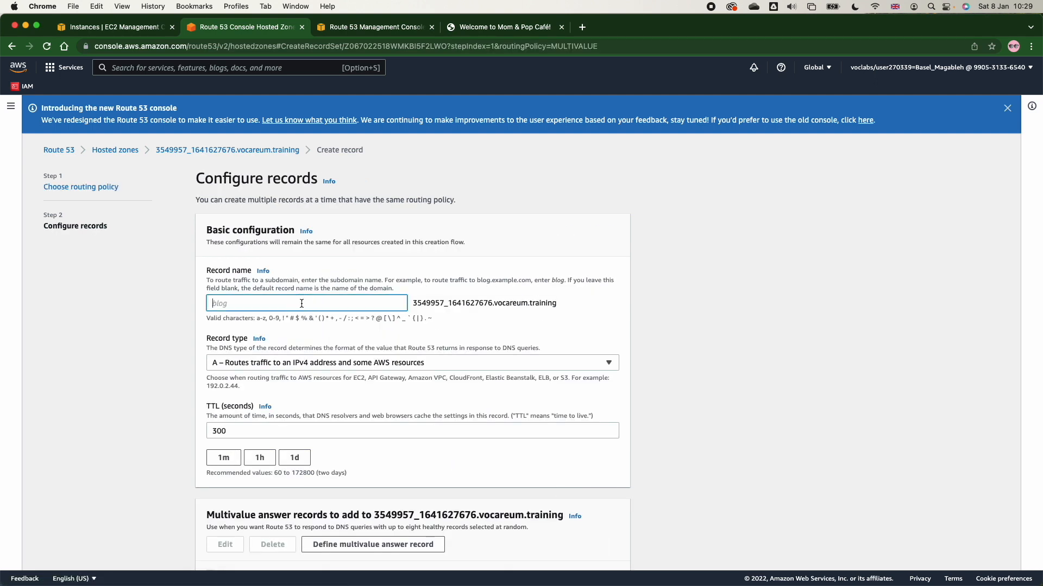
{"action": "type", "text": "www"}
{"action": "scroll", "coordinate": [302, 303], "scroll_direction": "down", "scroll_amount": 2}
Begin defining a multivalue answer record that routes traffic to an IP address or another value depending on the record type.
{"action": "left_click", "coordinate": [375, 525]}
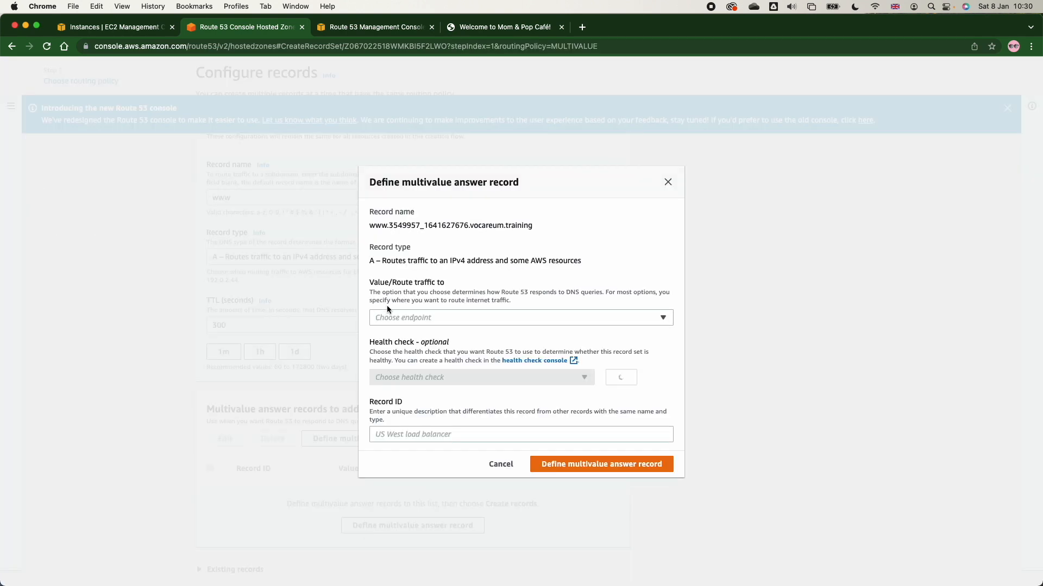
{"action": "left_click", "coordinate": [402, 318]}
{"action": "left_click", "coordinate": [406, 352]}
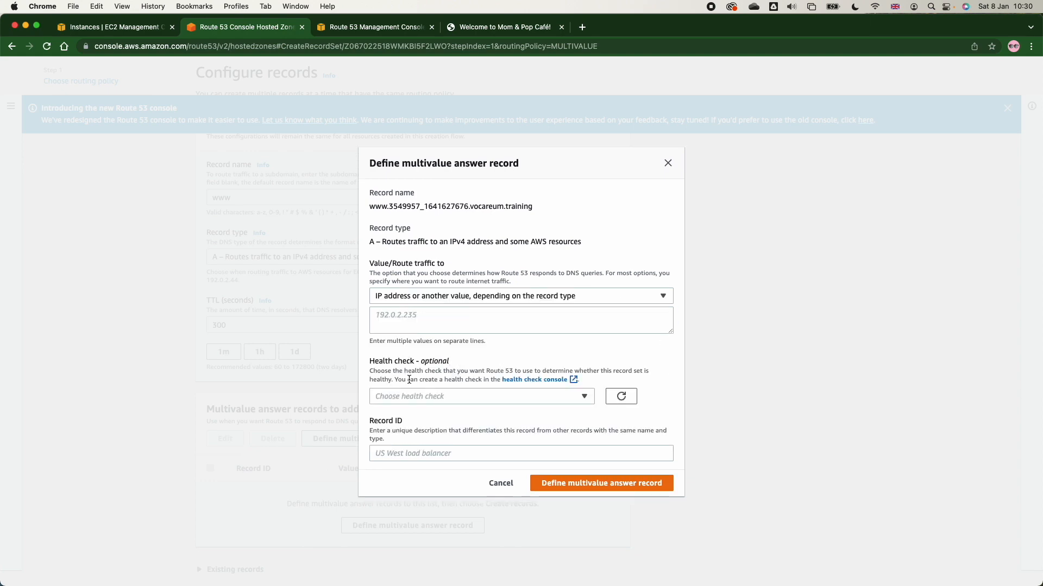
{"action": "left_click", "coordinate": [404, 319]}
Start the MomPopCafeInstance1 instance from the EC2 instances list.
{"action": "left_click", "coordinate": [114, 27]}
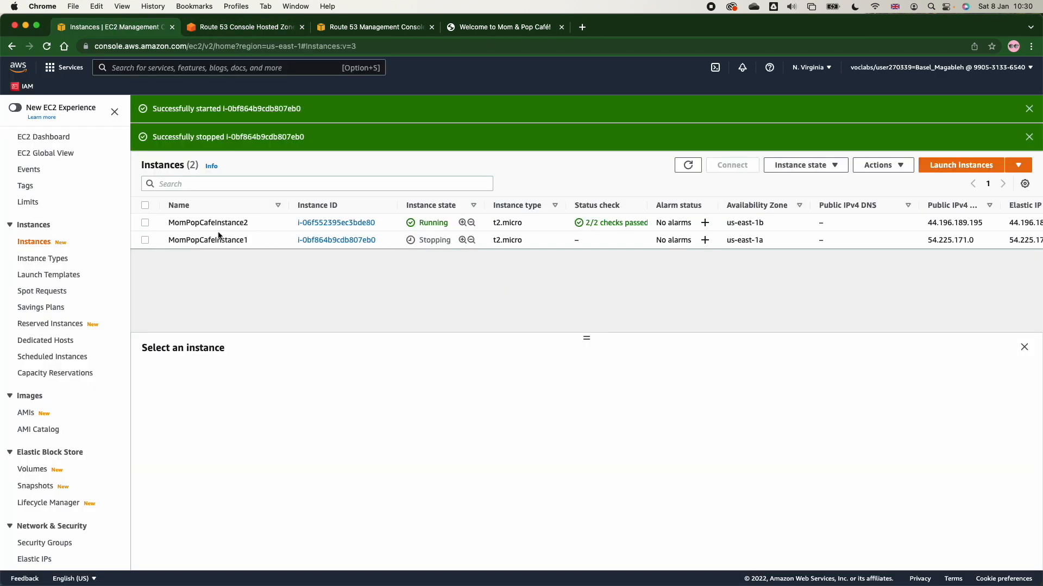
{"action": "left_click", "coordinate": [145, 240]}
{"action": "left_click", "coordinate": [814, 165]}
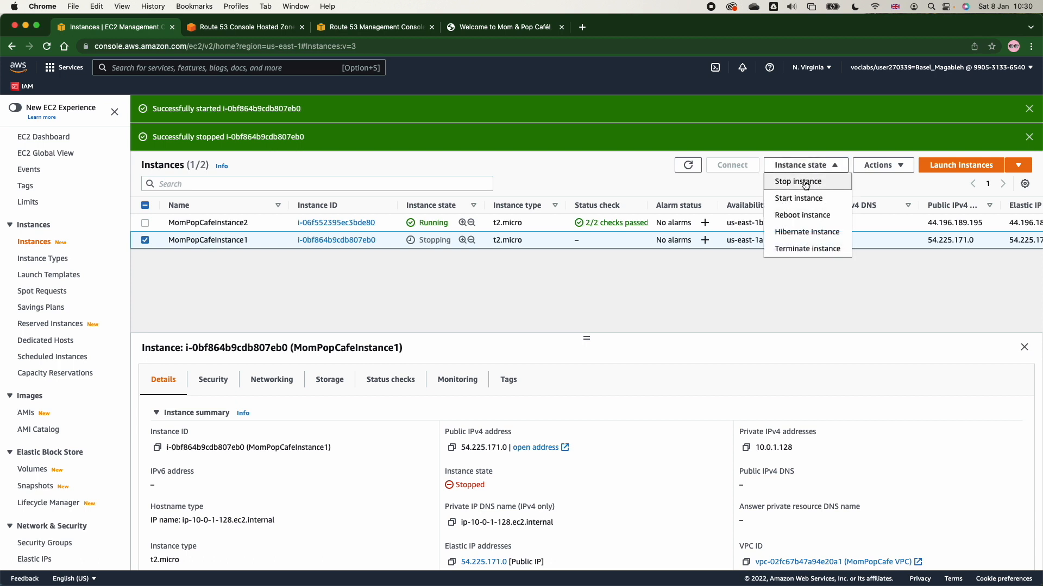
{"action": "left_click", "coordinate": [807, 199]}
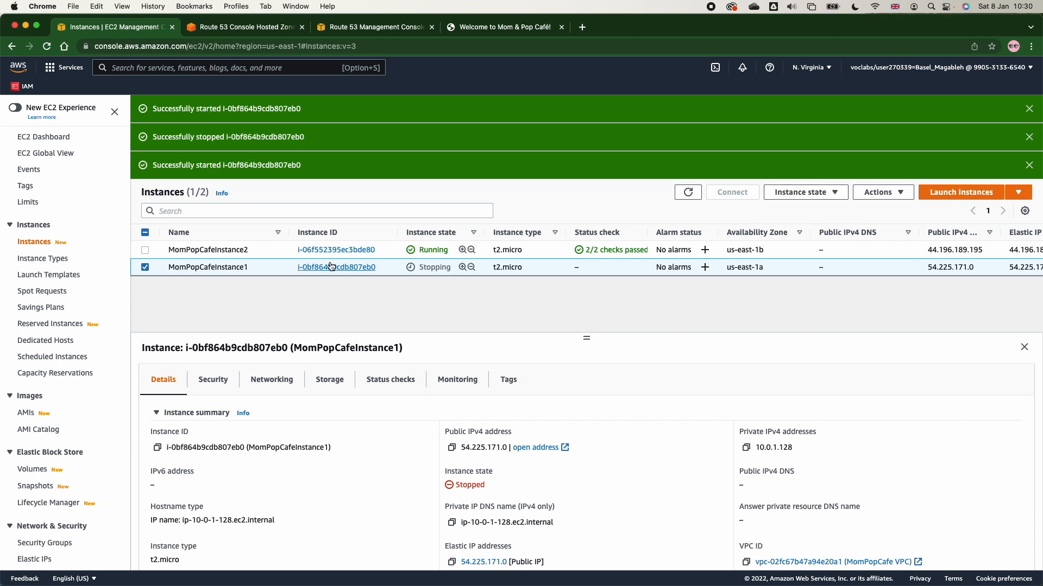
Copy MomPopCafeInstance2's public IPv4 address, 44.196.189.195, into the value of the multivalue answer record being defined.
{"action": "left_click", "coordinate": [145, 266]}
{"action": "left_click", "coordinate": [145, 251]}
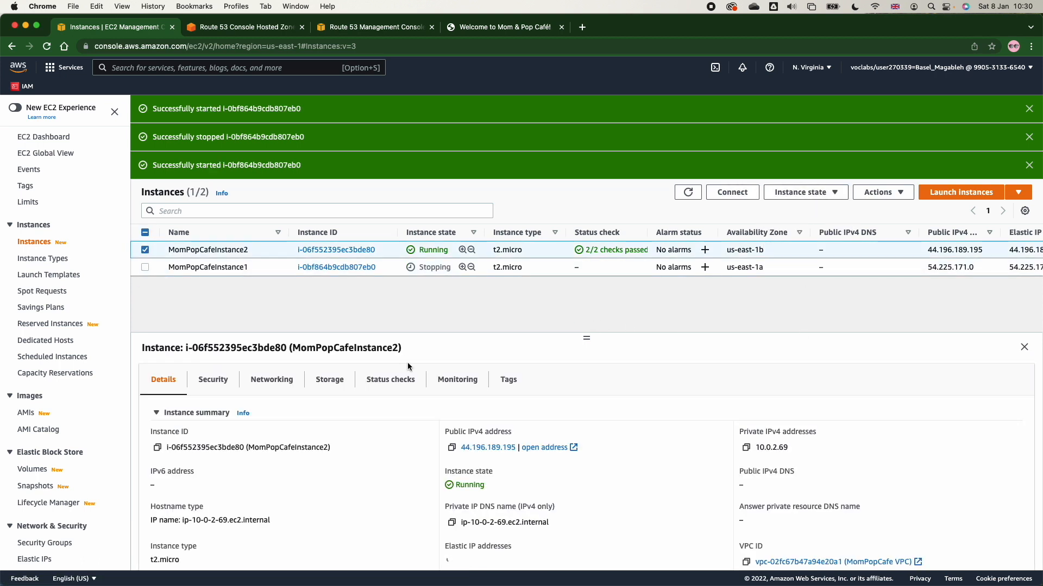
{"action": "left_click", "coordinate": [451, 448]}
{"action": "left_click", "coordinate": [234, 31]}
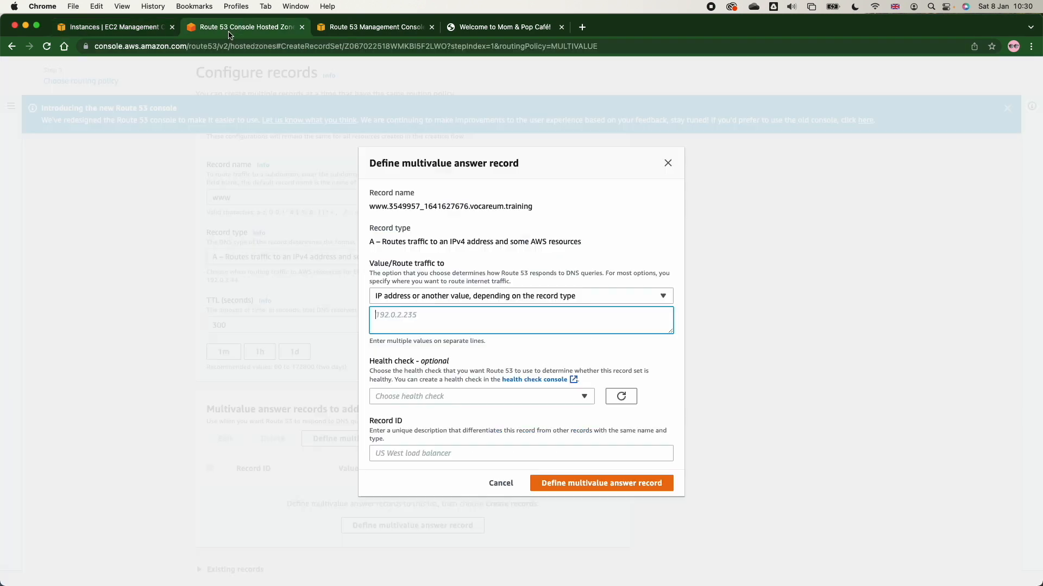
{"action": "left_click", "coordinate": [460, 321]}
{"action": "key", "text": "super+v"}
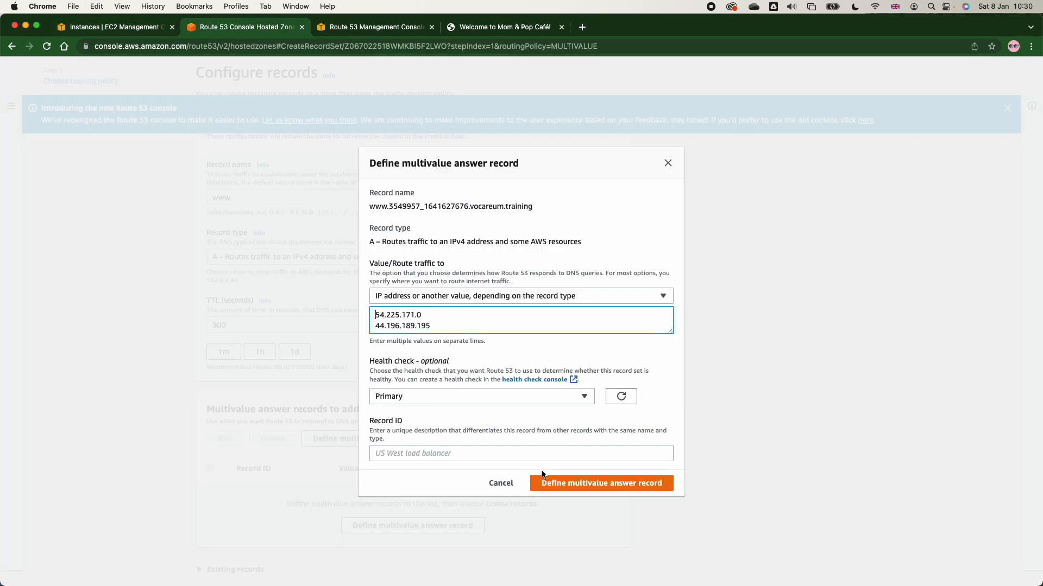
Define record baz-m-333 with 54.225.171.0 above 44.196.189.195 and the Primary health check, and try to create it.
{"action": "left_click", "coordinate": [543, 454]}
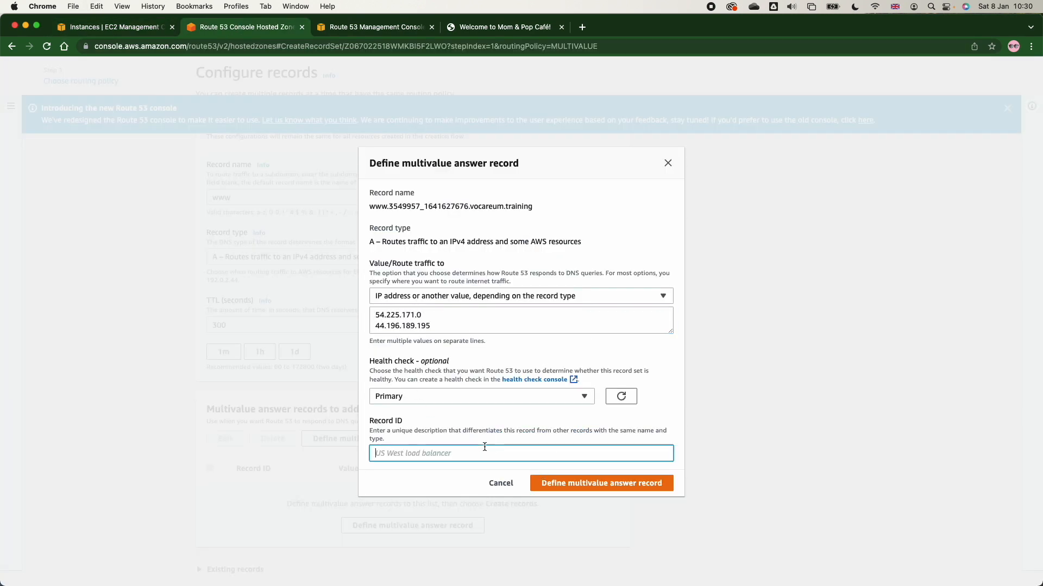
{"action": "type", "text": "baz-"}
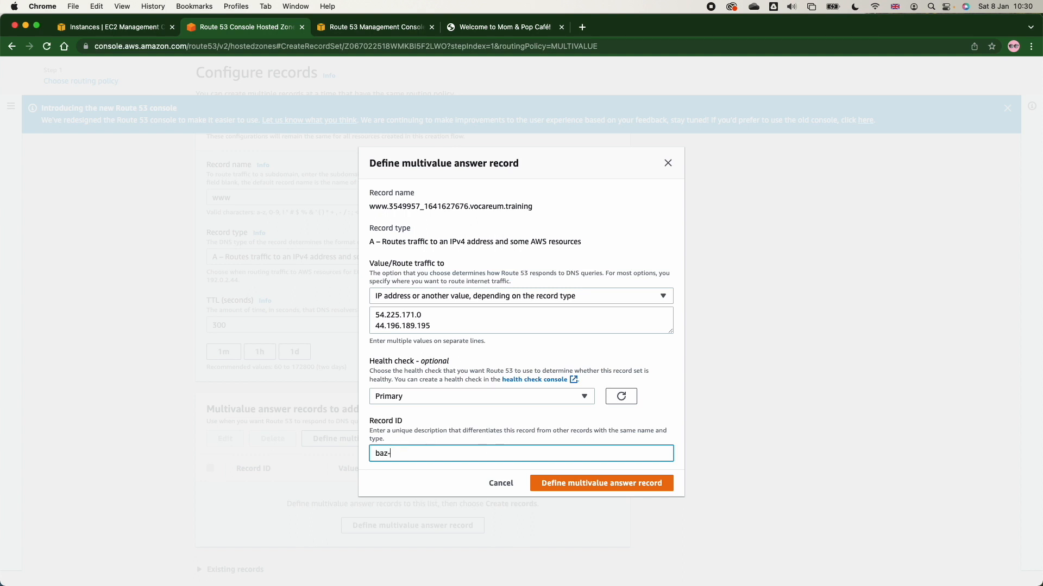
{"action": "type", "text": "m-333"}
{"action": "left_click", "coordinate": [585, 485]}
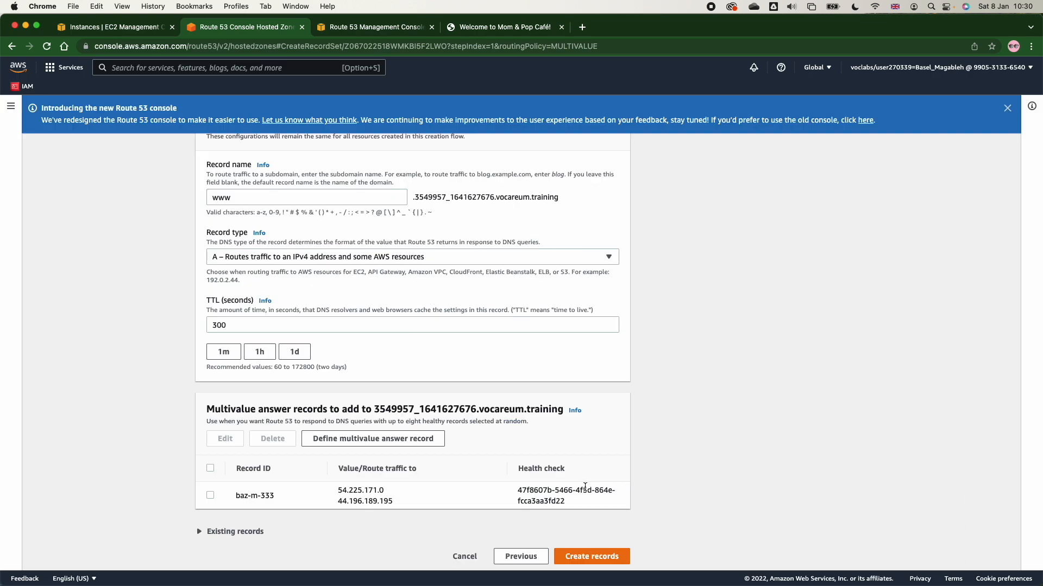
{"action": "left_click", "coordinate": [590, 557]}
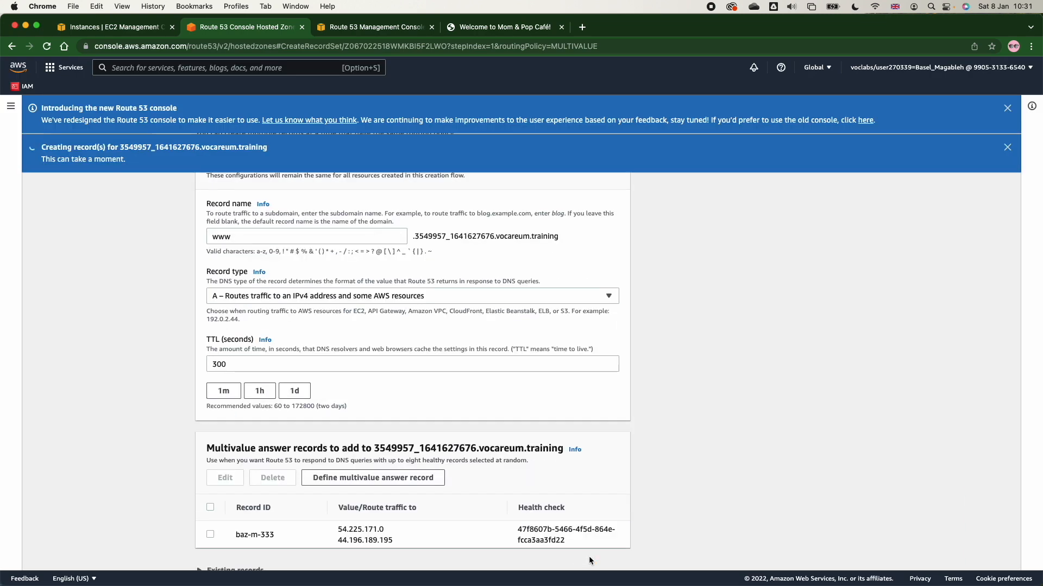
{"action": "scroll", "coordinate": [549, 462], "scroll_direction": "down", "scroll_amount": 2}
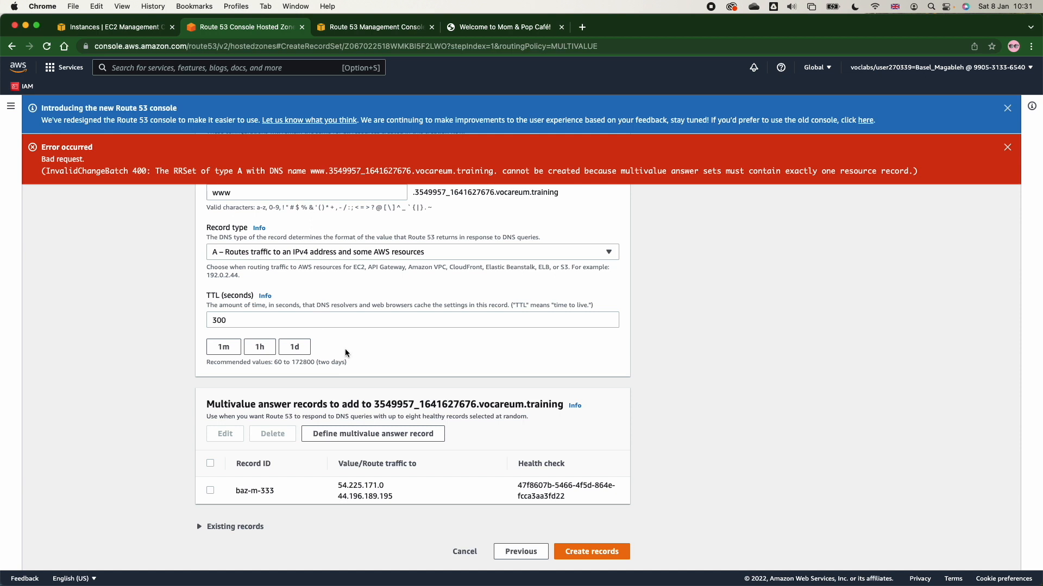
Edit the baz-m-333 record to remove 44.196.189.195, leaving 54.225.171.0 as its only value.
{"action": "left_click", "coordinate": [200, 493]}
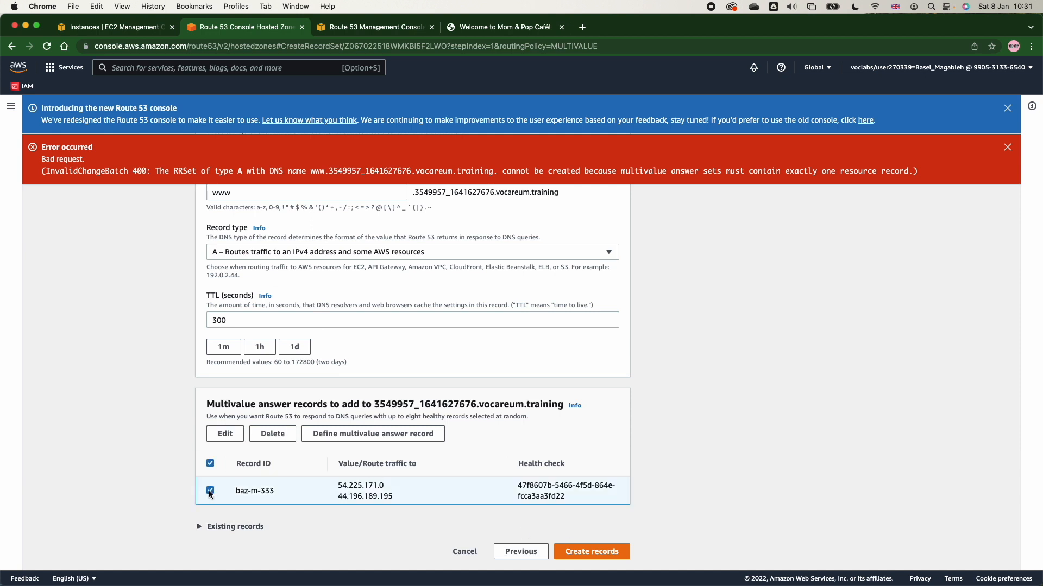
{"action": "left_click", "coordinate": [225, 433]}
{"action": "mouse_move", "coordinate": [442, 325]}
{"action": "left_mouse_down"}
{"action": "mouse_move", "coordinate": [307, 326]}
{"action": "mouse_move", "coordinate": [320, 318]}
{"action": "mouse_move", "coordinate": [318, 329]}
{"action": "left_mouse_up"}
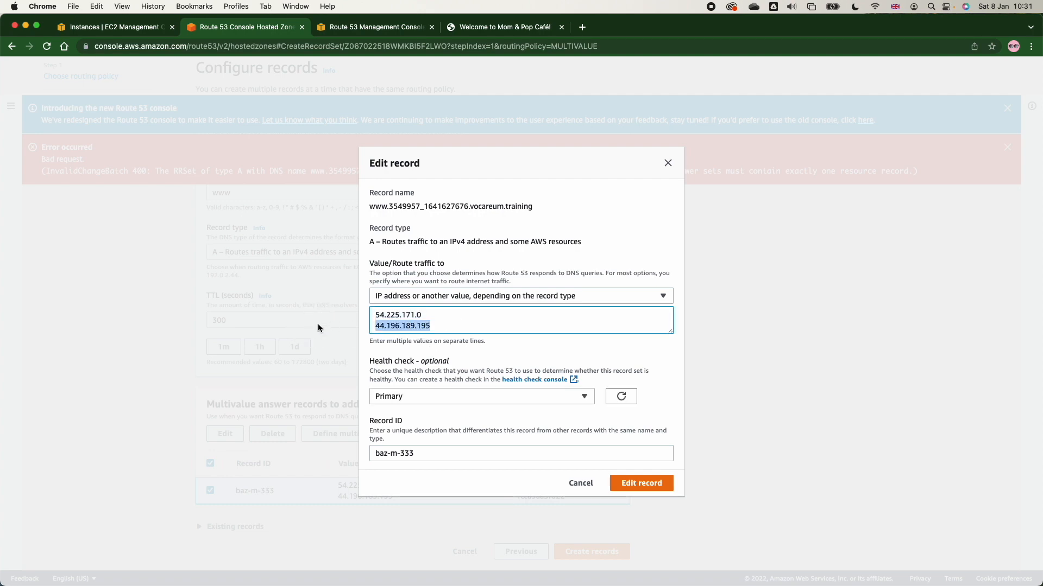
{"action": "key", "text": "BackSpace"}
{"action": "left_click", "coordinate": [662, 484]}
Define a second multivalue answer record mu-8882 with IP address 44.196.189.195 and no health check, and create both records.
{"action": "left_click", "coordinate": [375, 435]}
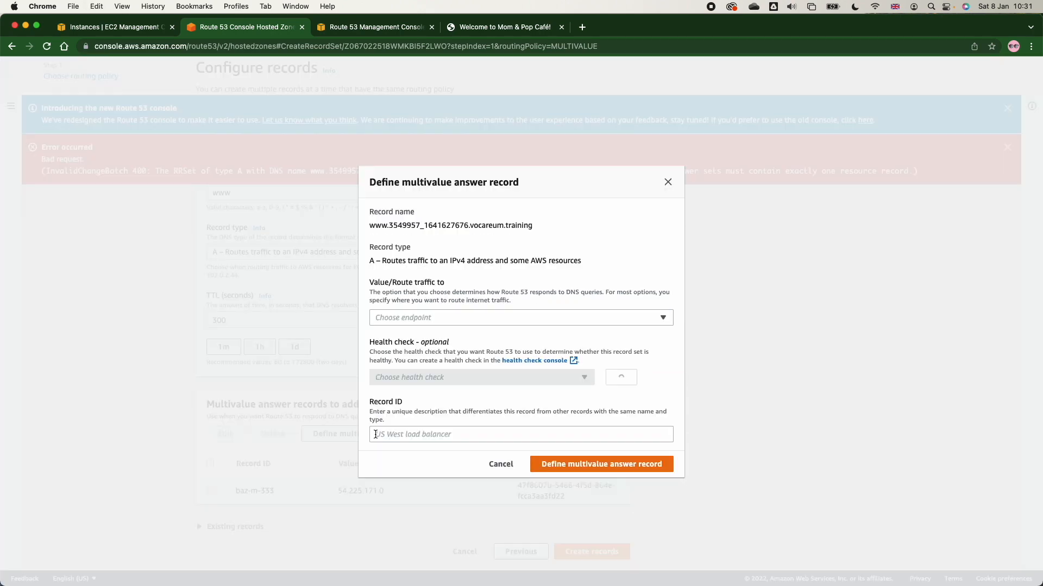
{"action": "left_click", "coordinate": [395, 322]}
{"action": "left_click", "coordinate": [396, 360]}
{"action": "left_click", "coordinate": [396, 325]}
{"action": "key", "text": "super+v"}
{"action": "left_click", "coordinate": [420, 396]}
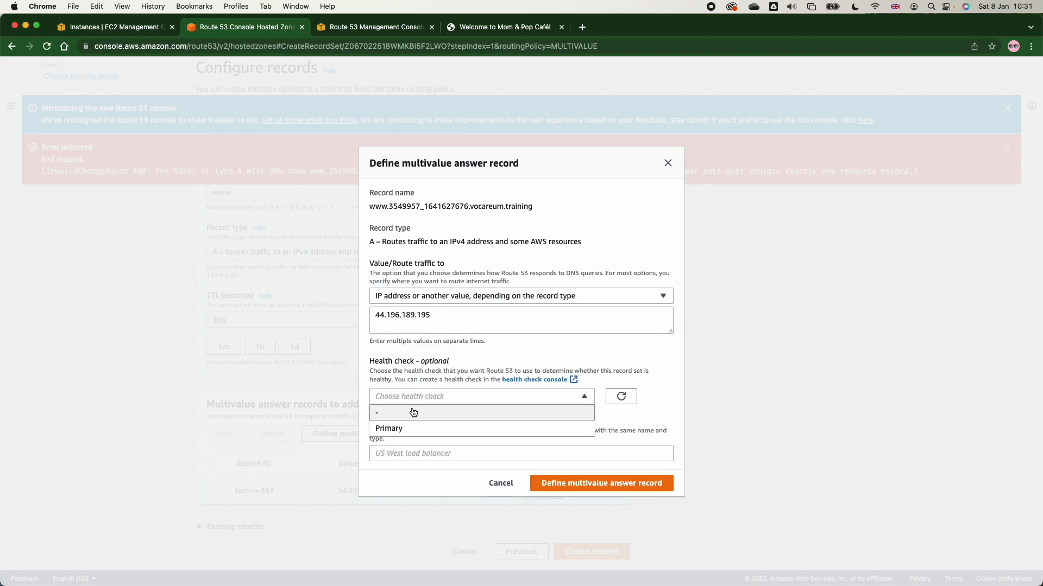
{"action": "left_click", "coordinate": [561, 483]}
{"action": "scroll", "coordinate": [561, 484], "scroll_direction": "down", "scroll_amount": 1}
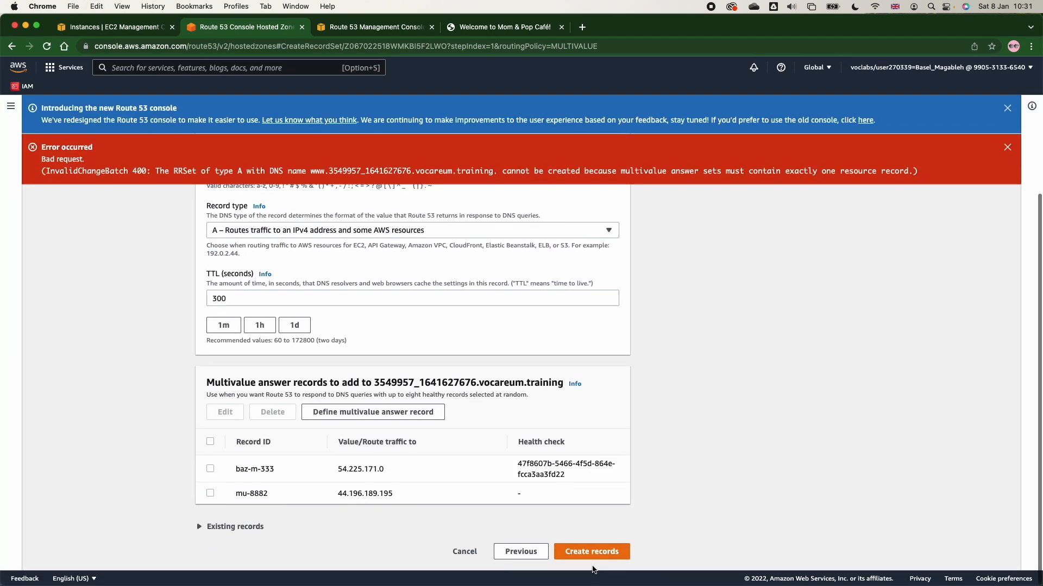
{"action": "left_click", "coordinate": [589, 554]}
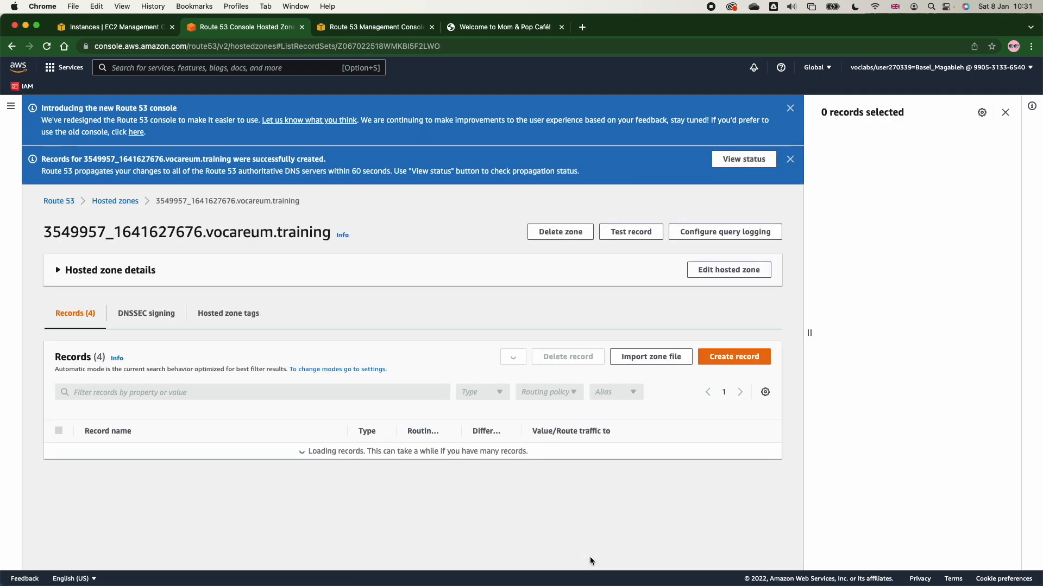
Reload the Mom & Pop Café website several times to check which server answers.
{"action": "left_click", "coordinate": [499, 27]}
{"action": "left_click", "coordinate": [47, 46]}
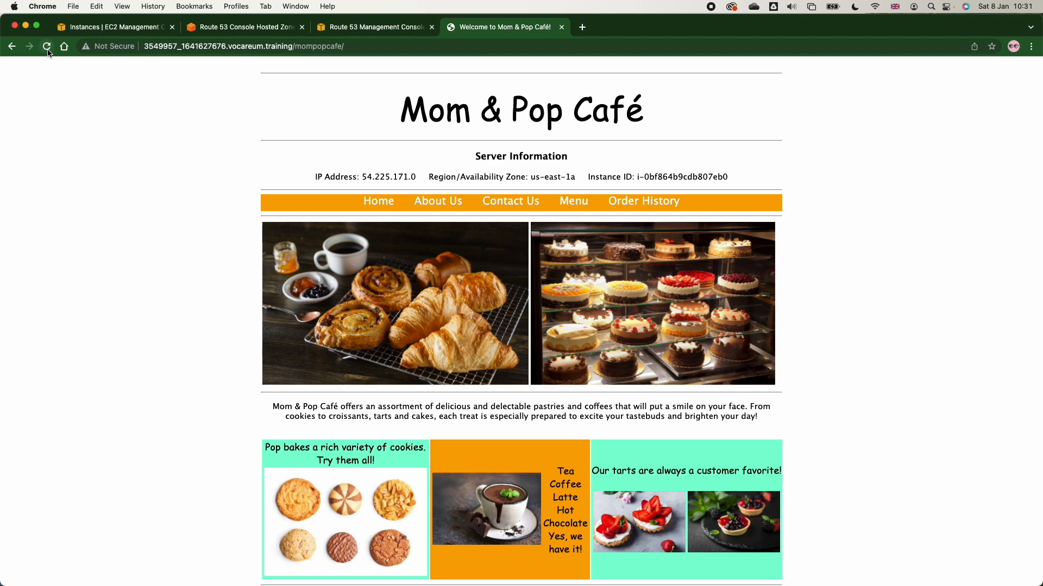
{"action": "left_click", "coordinate": [46, 47]}
{"action": "left_click", "coordinate": [46, 46]}
{"action": "left_click", "coordinate": [46, 47]}
{"action": "left_click", "coordinate": [47, 46]}
Open the café's www address with the /mompopcafe/ path in a new incognito window.
{"action": "left_click", "coordinate": [278, 48]}
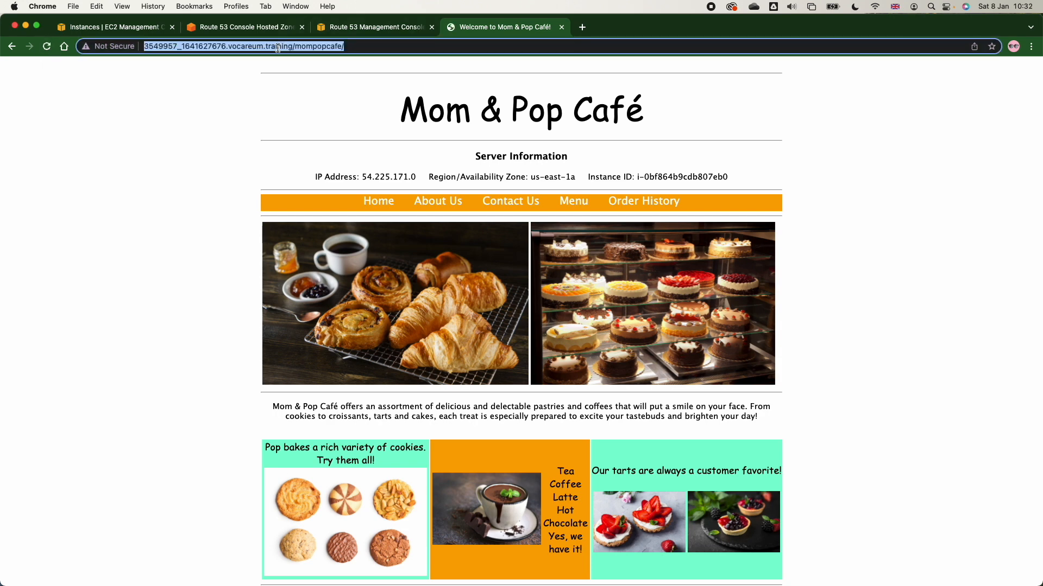
{"action": "left_click", "coordinate": [1031, 46]}
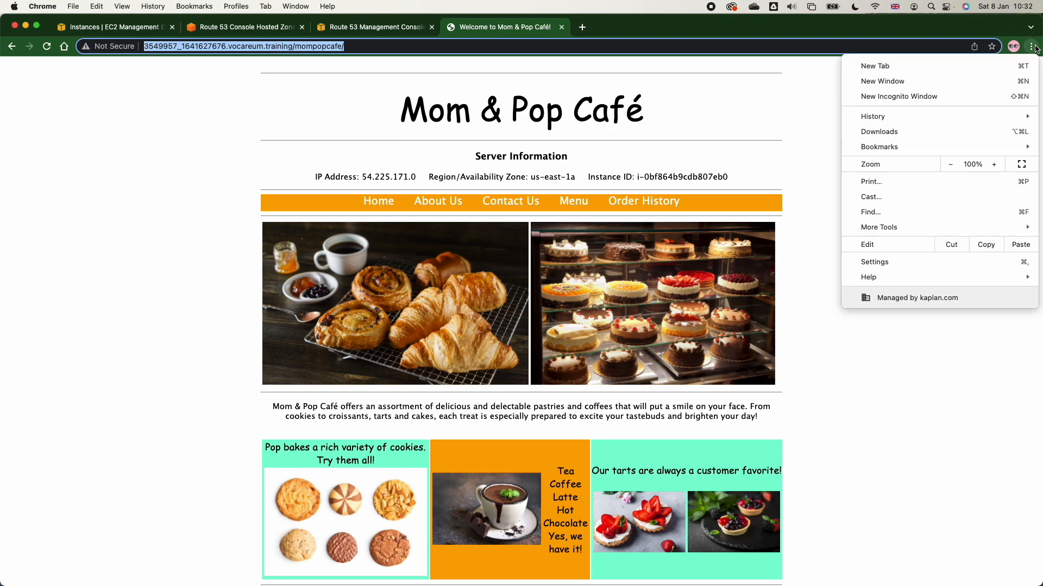
{"action": "left_click", "coordinate": [926, 96]}
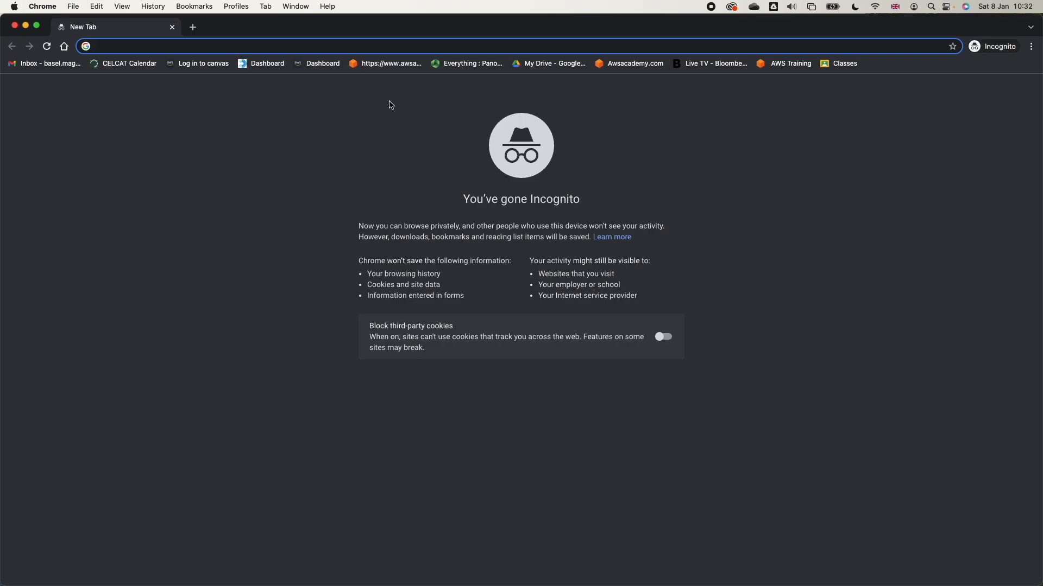
{"action": "key", "text": "super+v"}
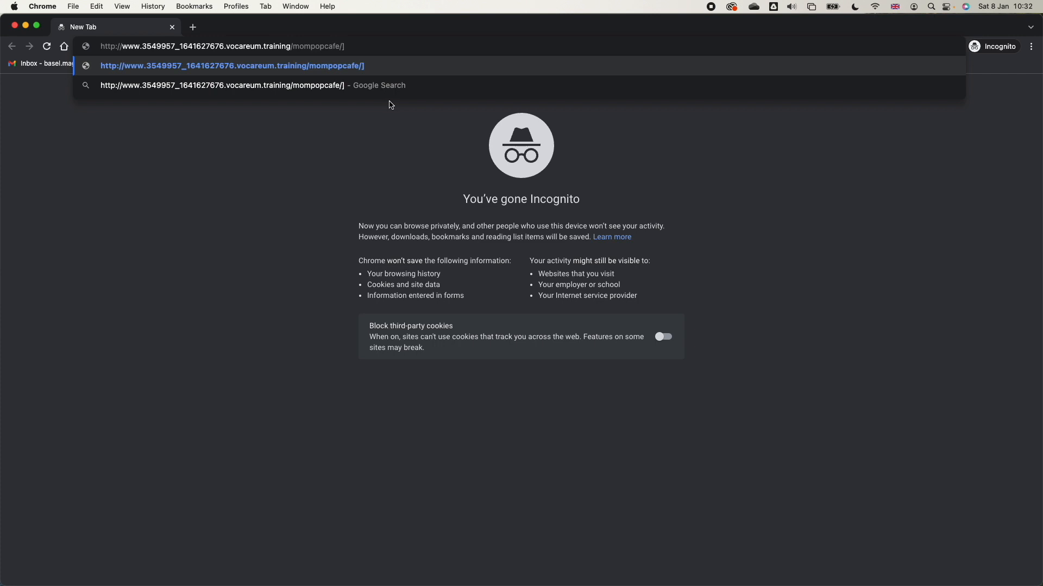
{"action": "key", "text": "Return"}
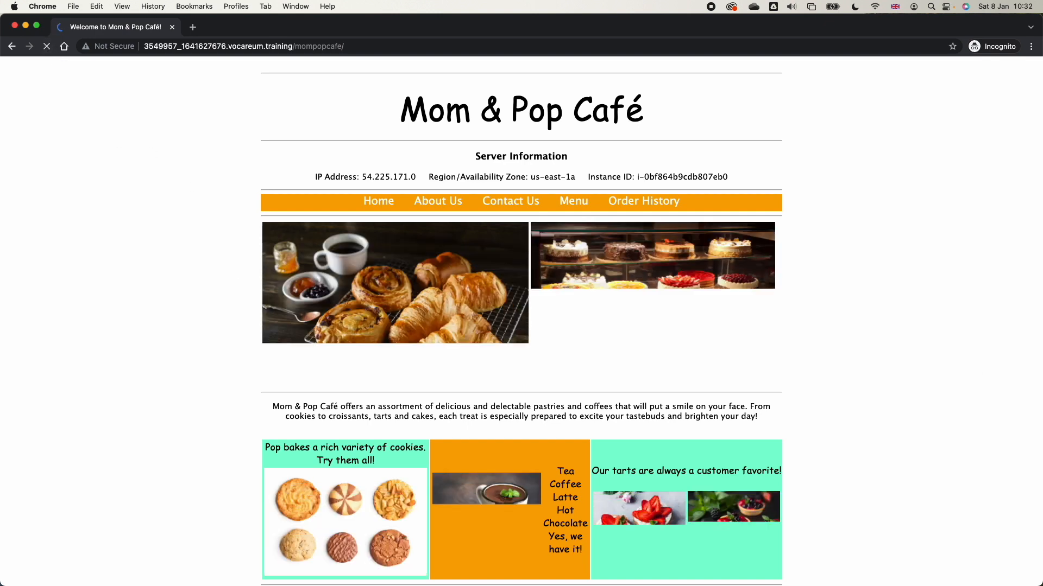
Switch to HolaVPN, disconnect the India VPN connection, and close its window.
{"action": "key", "text": "super+Tab"}
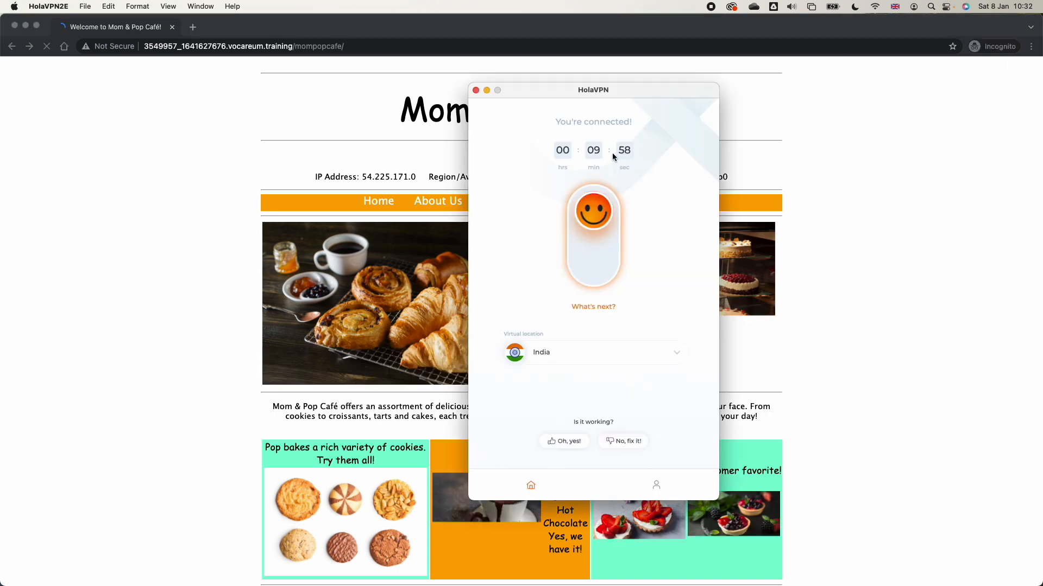
{"action": "left_click", "coordinate": [591, 239]}
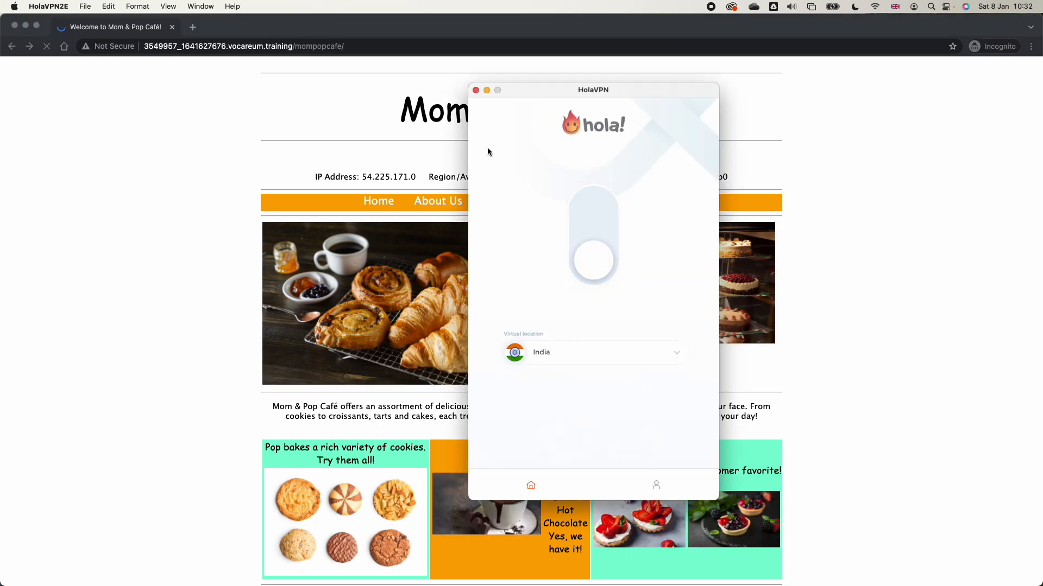
{"action": "left_click", "coordinate": [476, 91]}
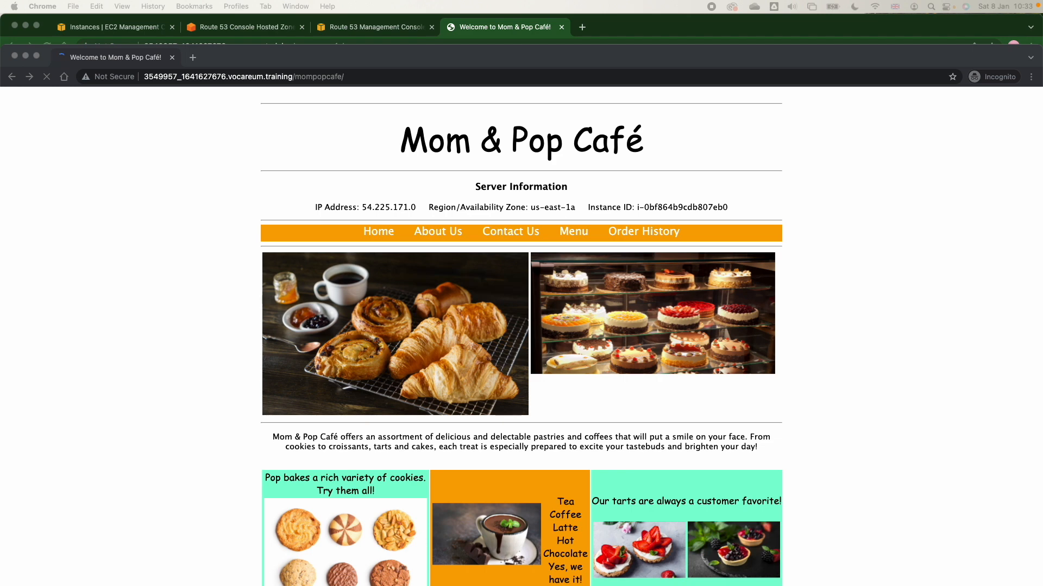
Compare the café page's server information in Brave with the Chrome incognito page, and reload the Brave page.
{"action": "left_click_drag", "start_coordinate": [1042, 57], "coordinate": [446, 127]}
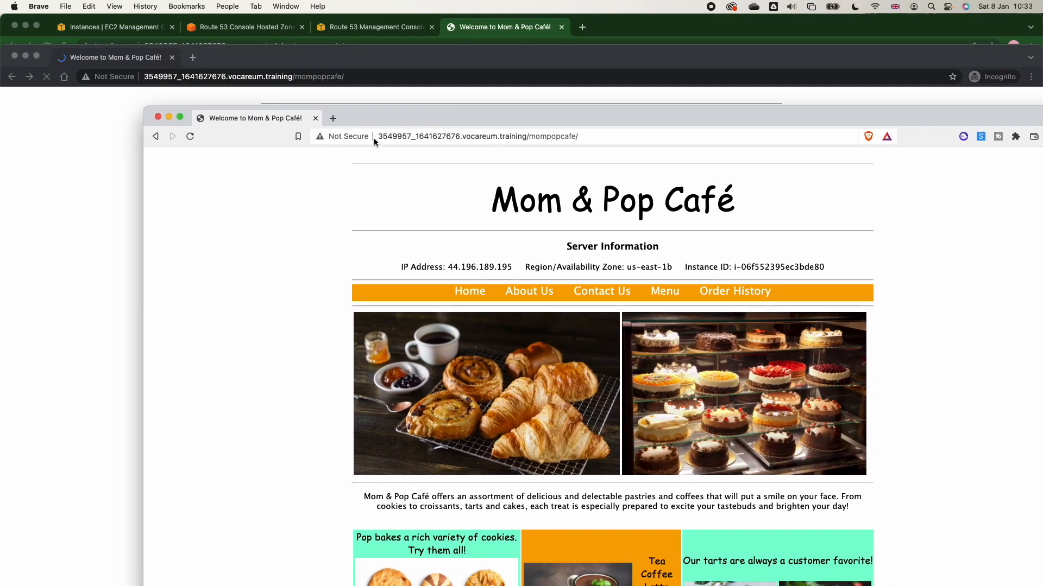
{"action": "double_click", "coordinate": [648, 267]}
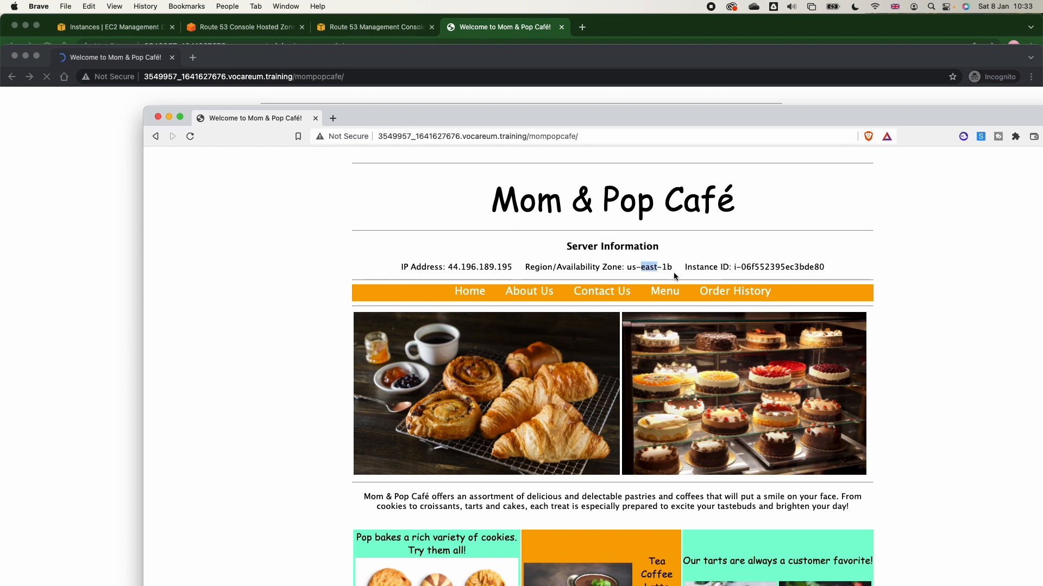
{"action": "left_click_drag", "start_coordinate": [542, 119], "coordinate": [490, 251]}
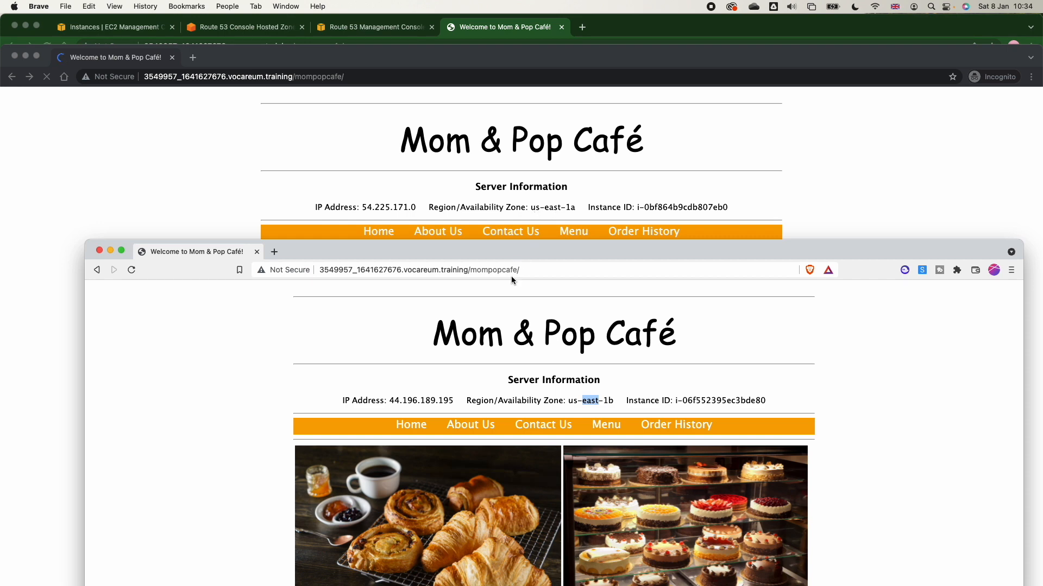
{"action": "left_click", "coordinate": [130, 270]}
{"action": "left_click", "coordinate": [55, 112]}
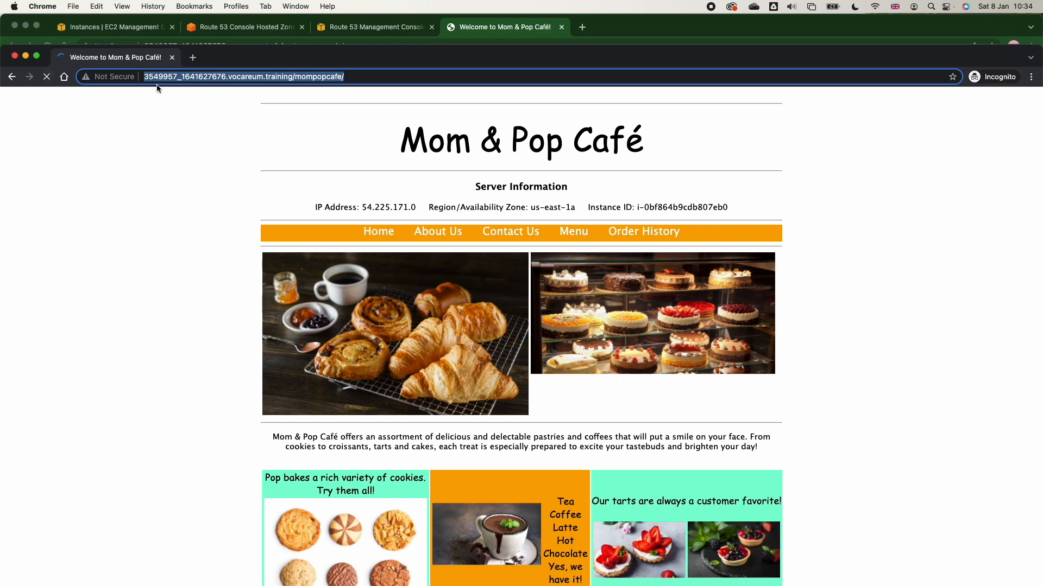